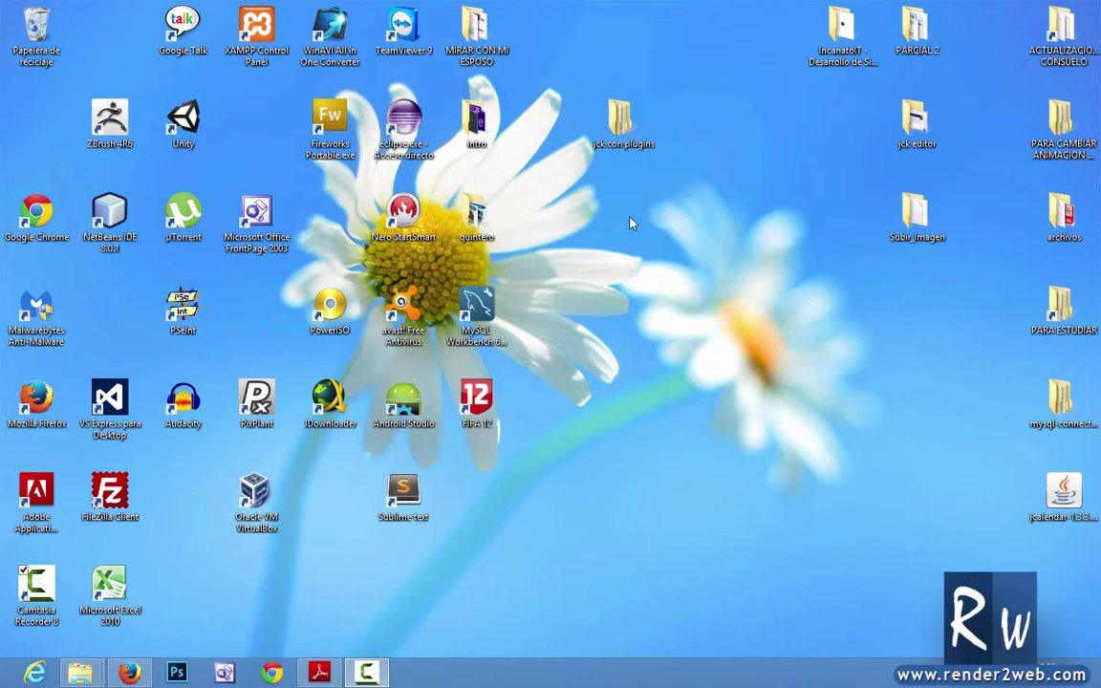
Open the 'jck con plugins' desktop folder to list its nine plugin zip files
{"action": "double_click", "coordinate": [619, 144]}
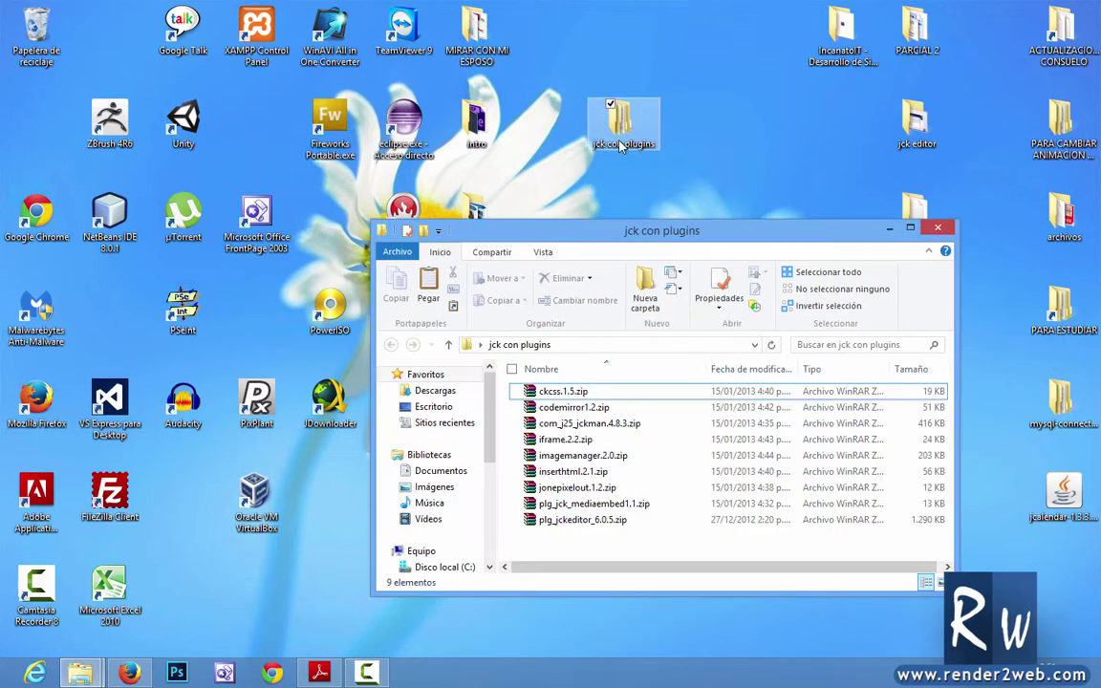
Minimize the plugins folder and bring up the JoomlaCK Editor site in Firefox
{"action": "left_click", "coordinate": [891, 232]}
{"action": "left_click", "coordinate": [147, 675]}
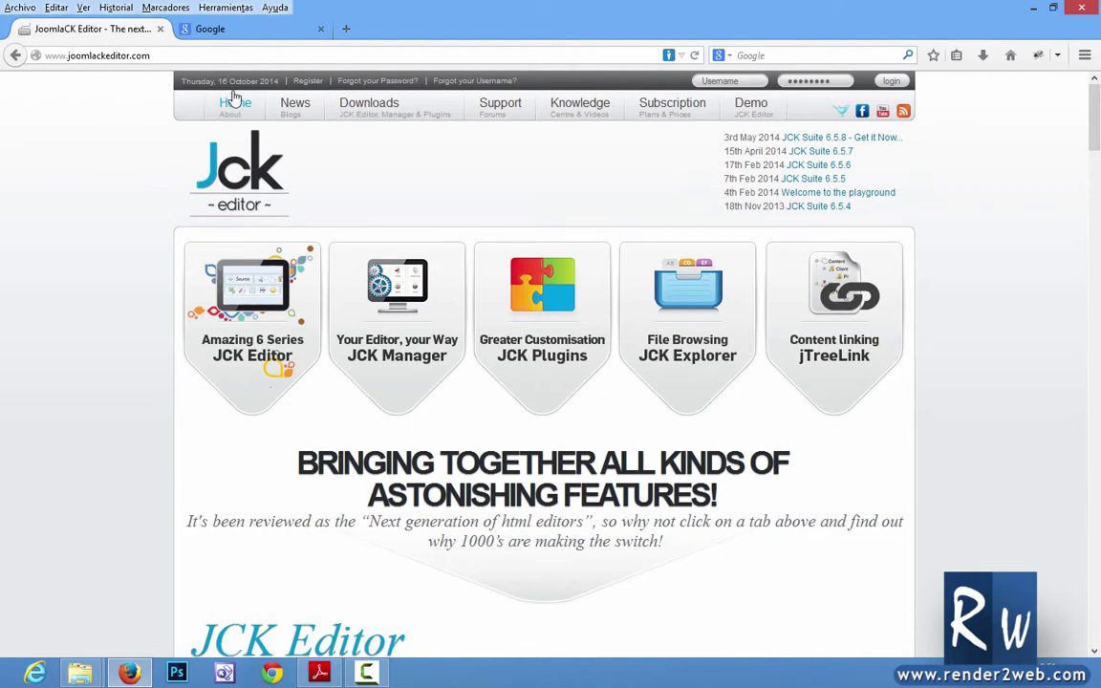
{"action": "mouse_move", "coordinate": [369, 106]}
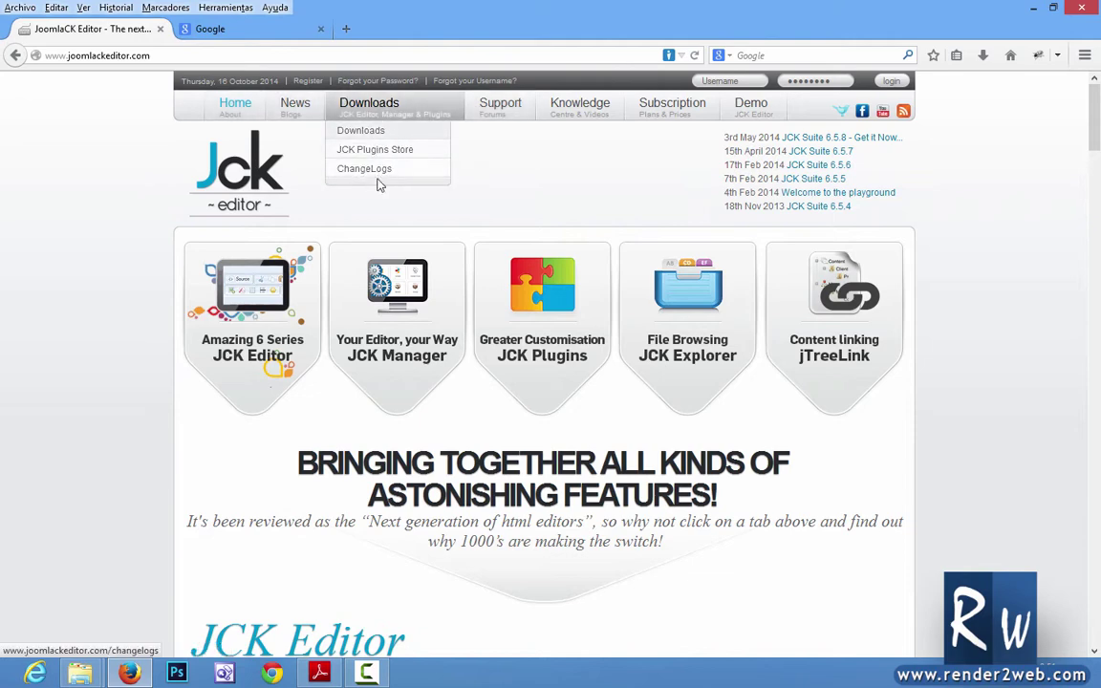
{"action": "left_click", "coordinate": [382, 172]}
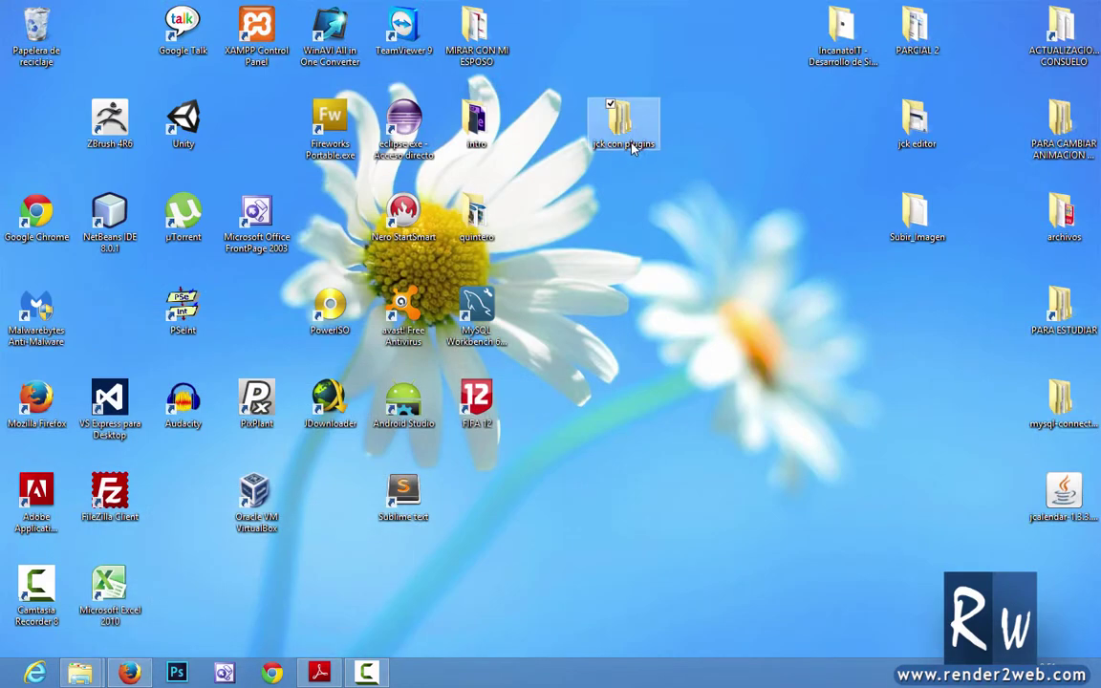
Reopen 'jck con plugins', select plg_jckeditor_6.0.5.zip, and close the folder window
{"action": "left_click_drag", "start_coordinate": [624, 127], "coordinate": [681, 325]}
{"action": "double_click", "coordinate": [680, 323]}
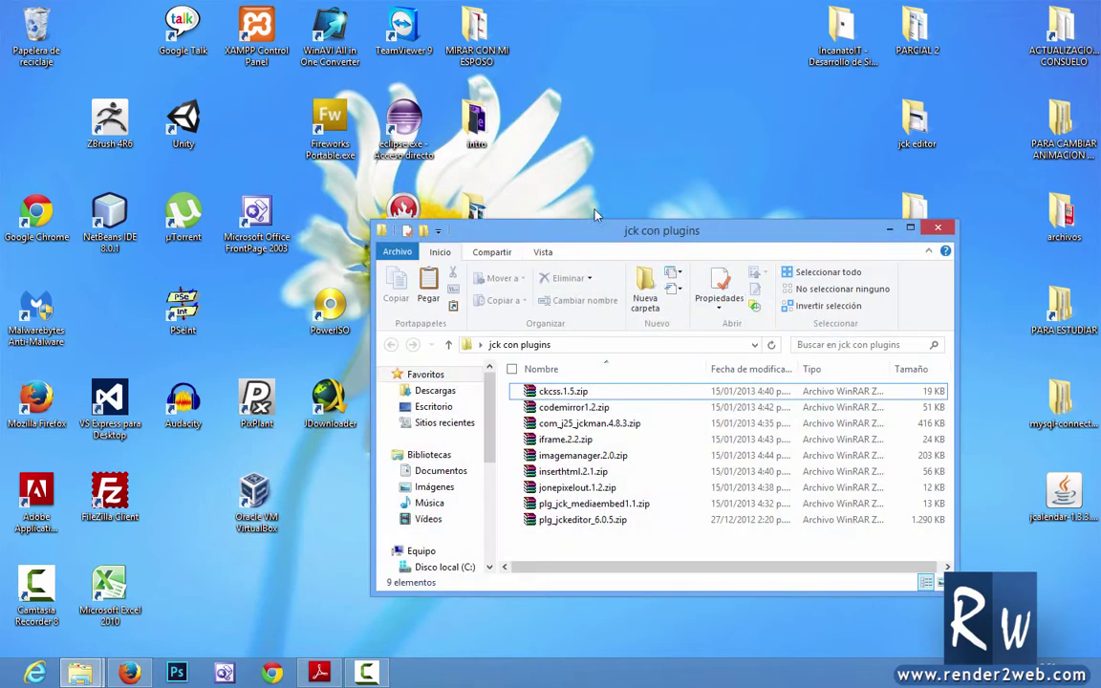
{"action": "left_click_drag", "start_coordinate": [539, 234], "coordinate": [406, 158]}
{"action": "left_click", "coordinate": [444, 443]}
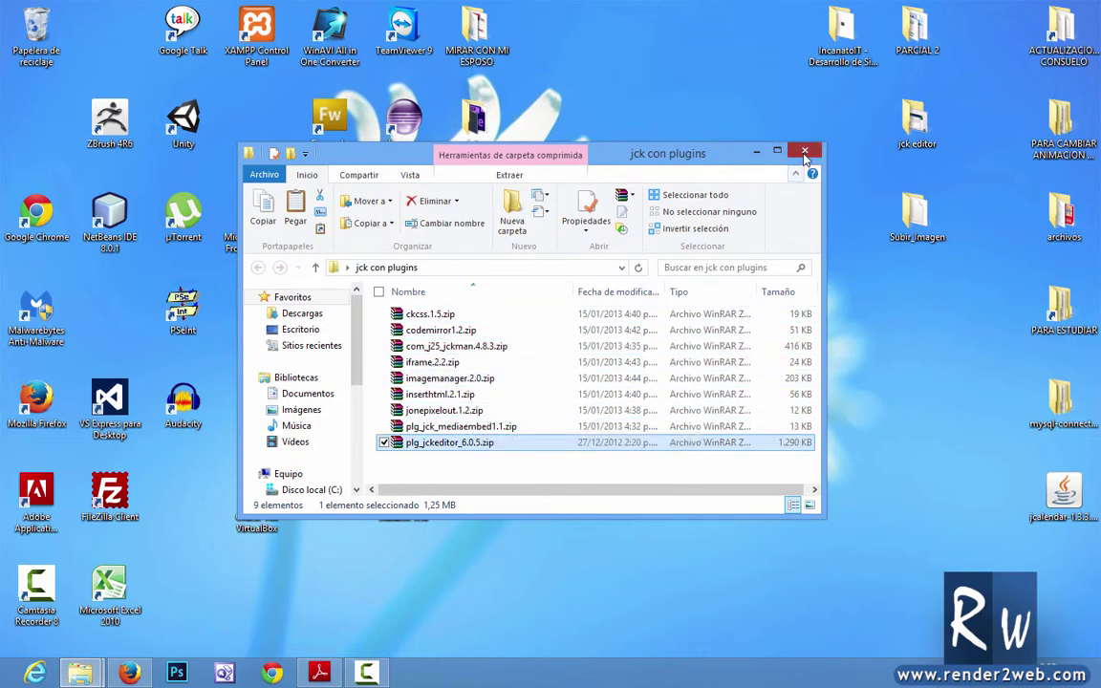
{"action": "key", "text": "alt+F4"}
Load the local joomla252 site in Firefox's Google tab
{"action": "left_click", "coordinate": [129, 673]}
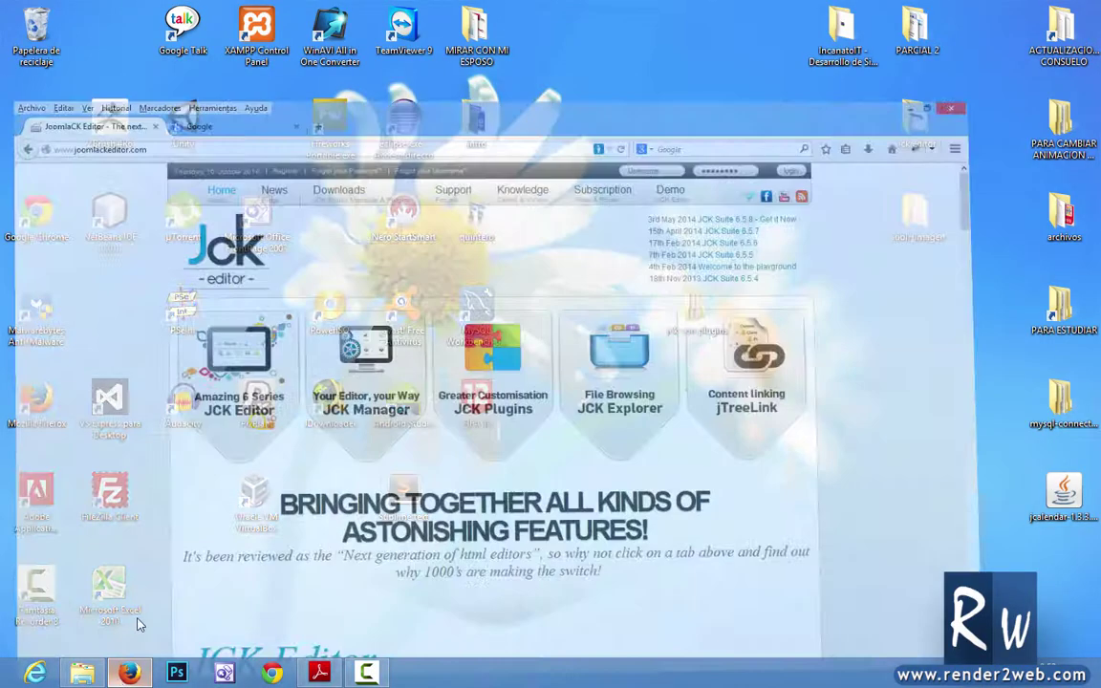
{"action": "left_click", "coordinate": [234, 29]}
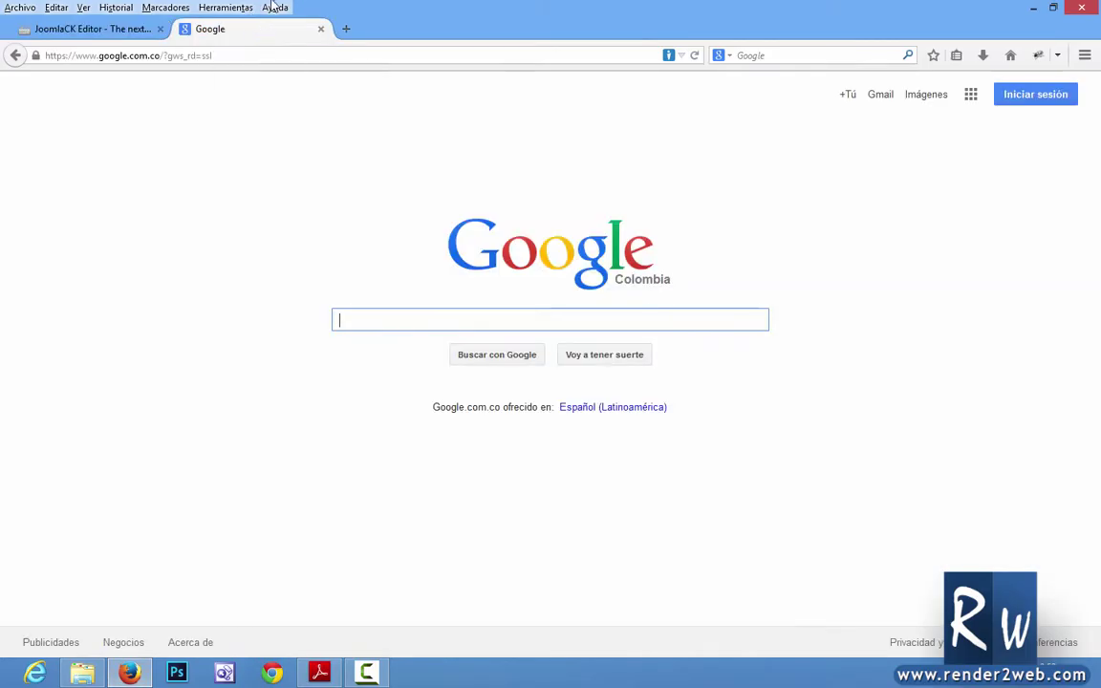
{"action": "left_click", "coordinate": [241, 54]}
{"action": "key", "text": "BackSpace"}
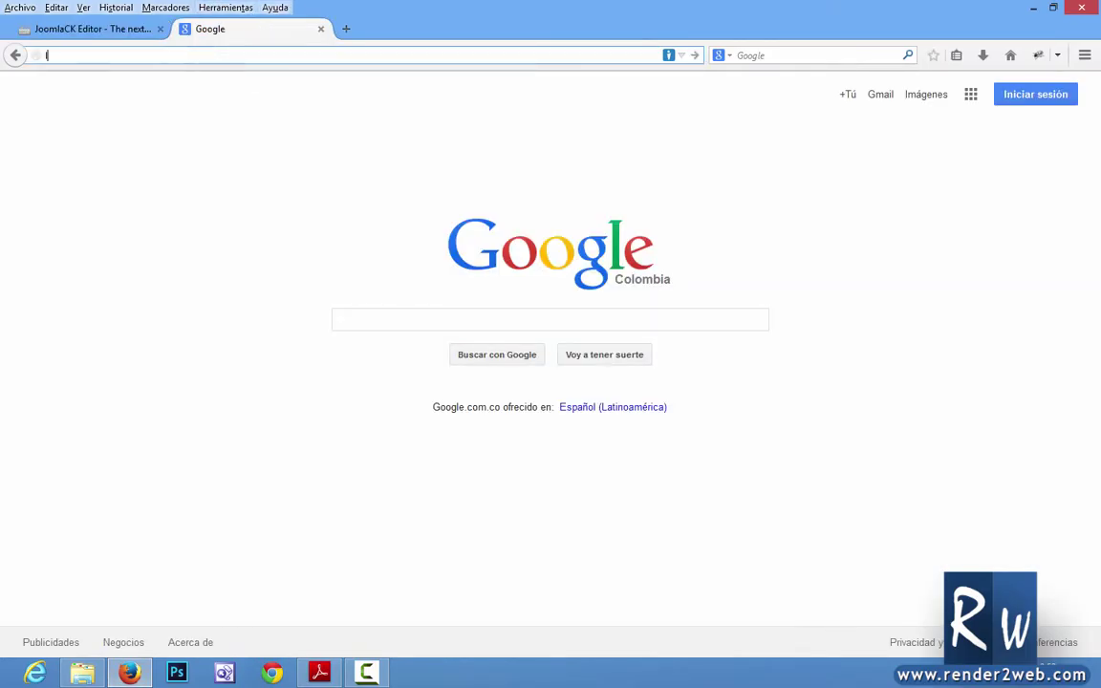
{"action": "type", "text": "localhost/joomla2525"}
{"action": "key", "text": "Return"}
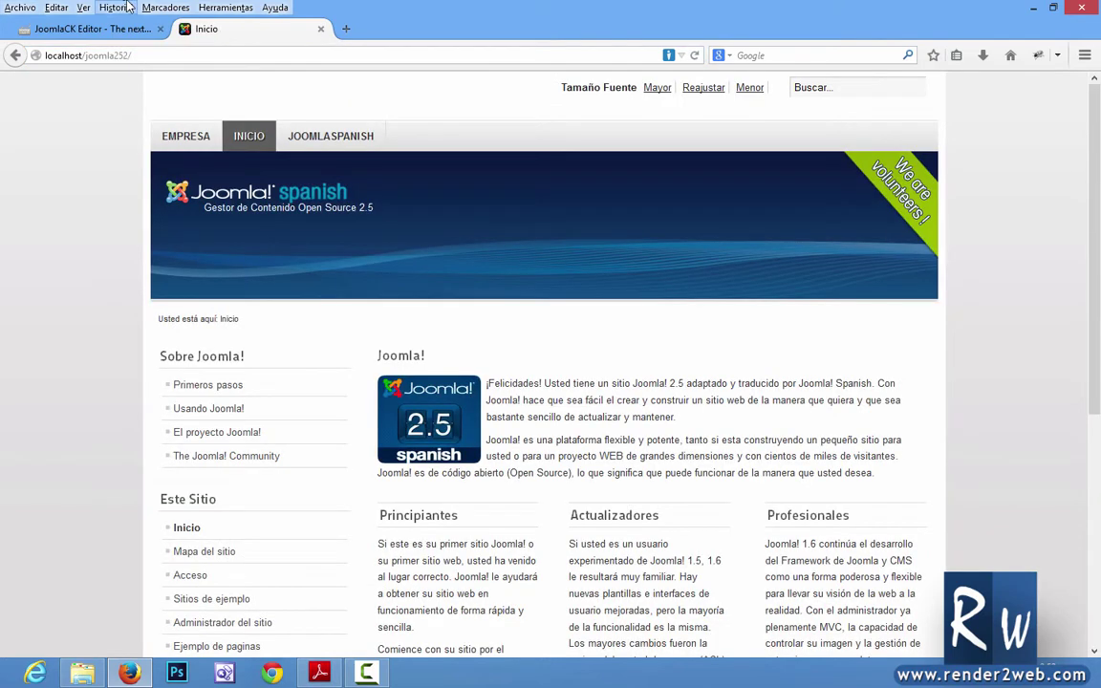
Go to localhost/joomla252/administrator/ and log in with the admin credentials
{"action": "left_click", "coordinate": [96, 55]}
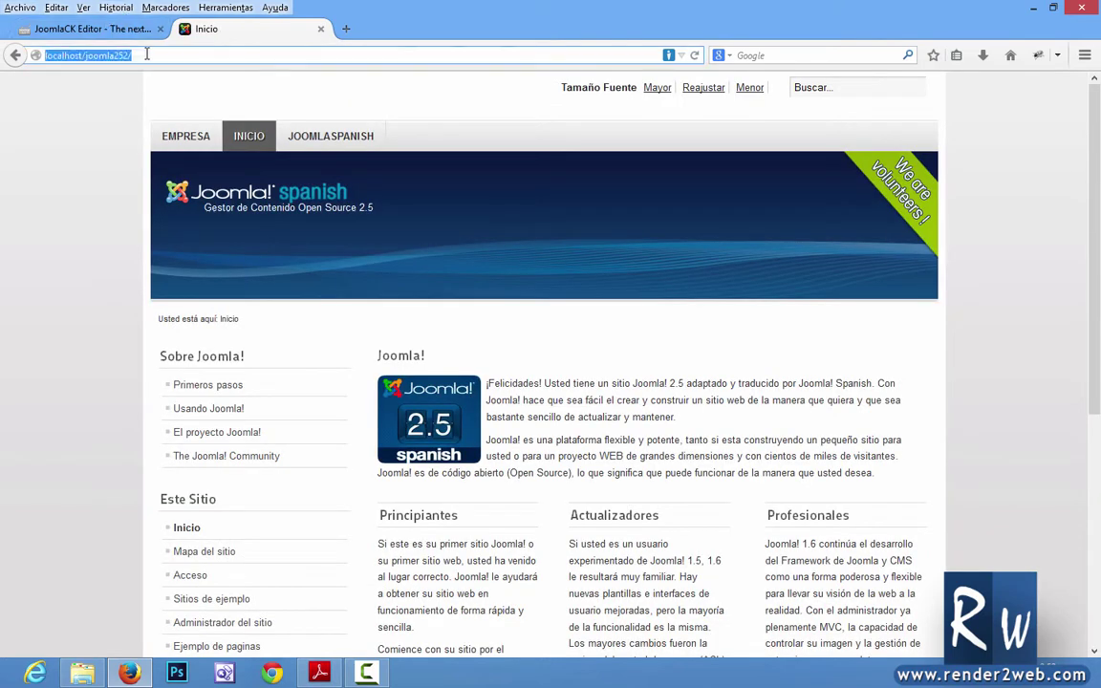
{"action": "key", "text": "End"}
{"action": "key", "text": "BackSpace"}
{"action": "type", "text": "/administrator/"}
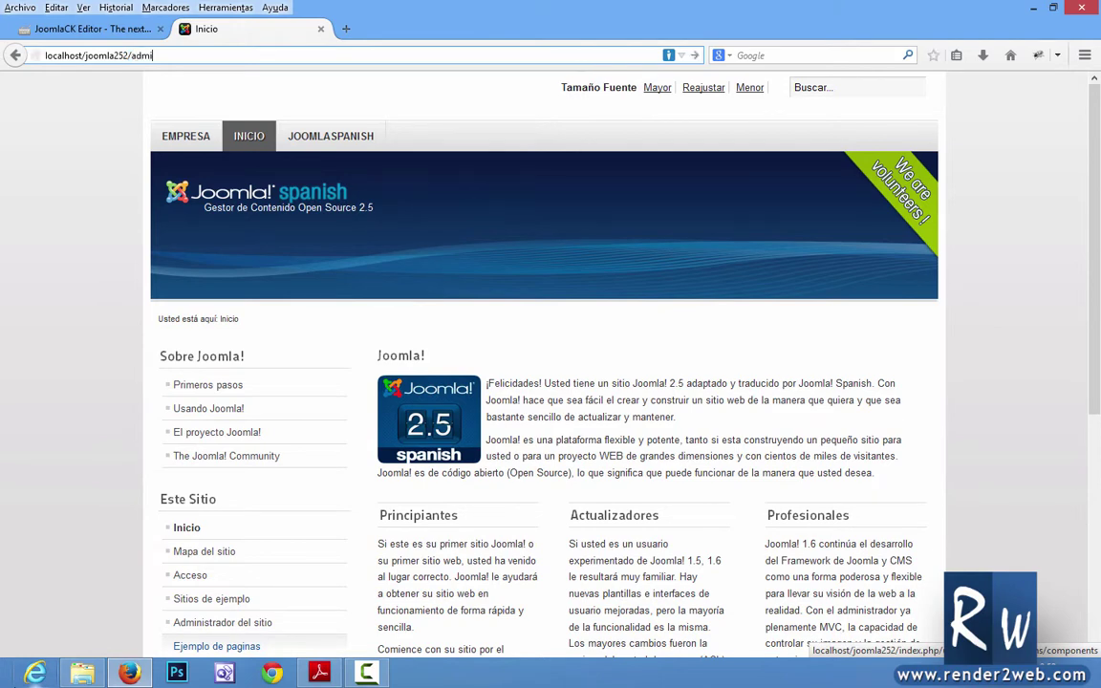
{"action": "key", "text": "Return"}
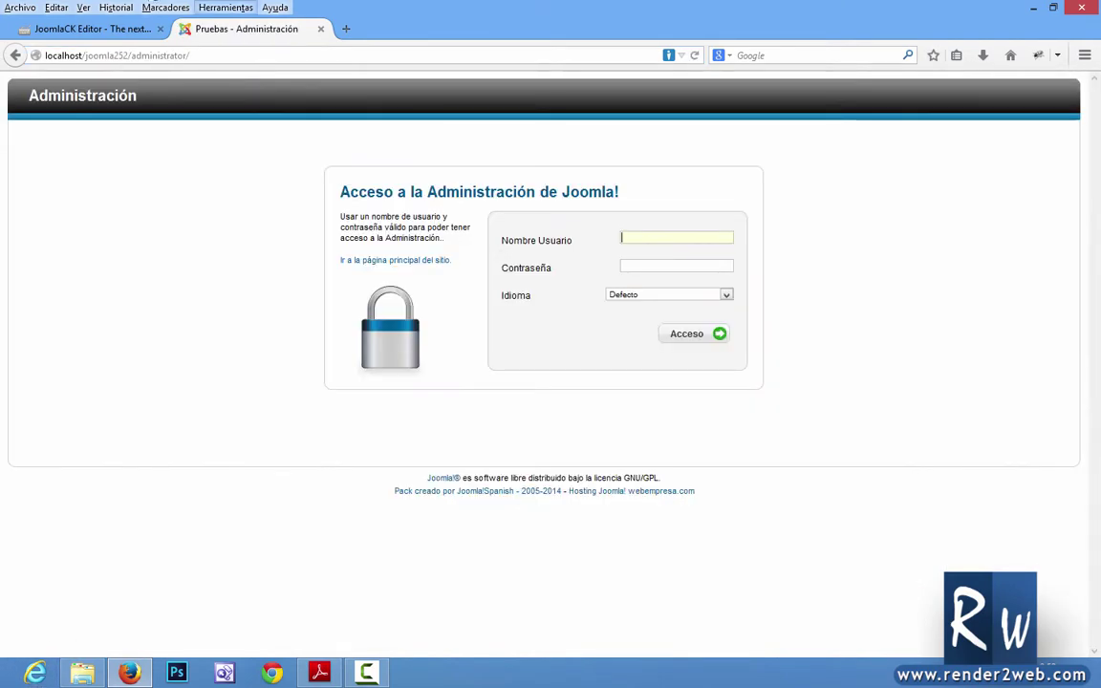
{"action": "type", "text": "admin"}
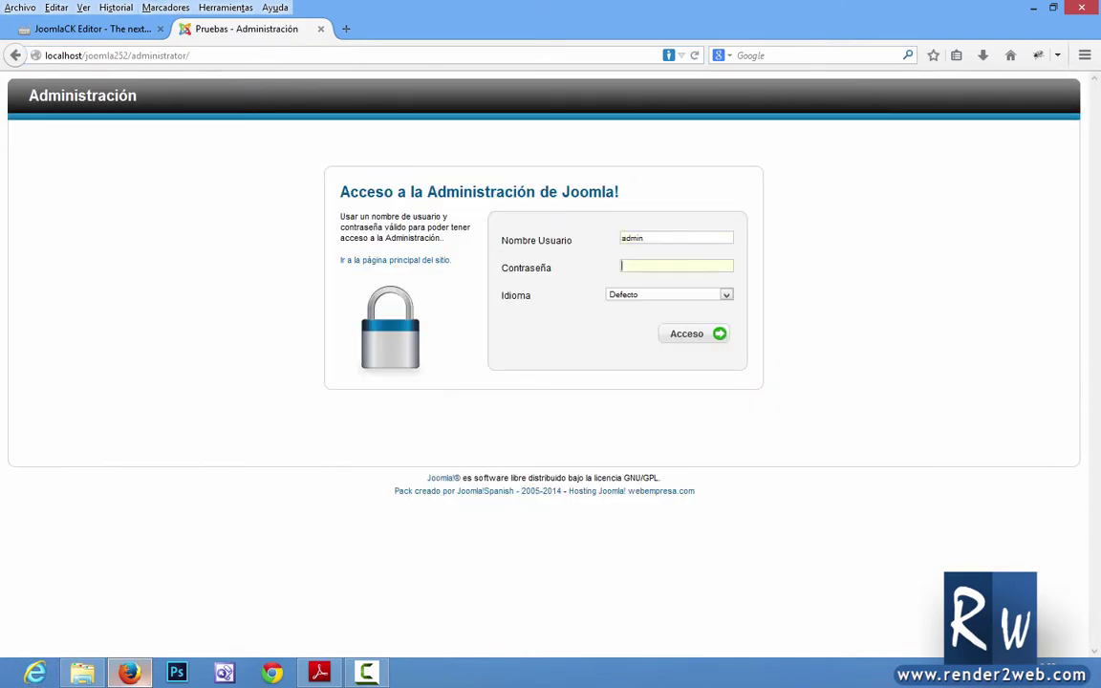
{"action": "type", "text": "56"}
{"action": "key", "text": "Return"}
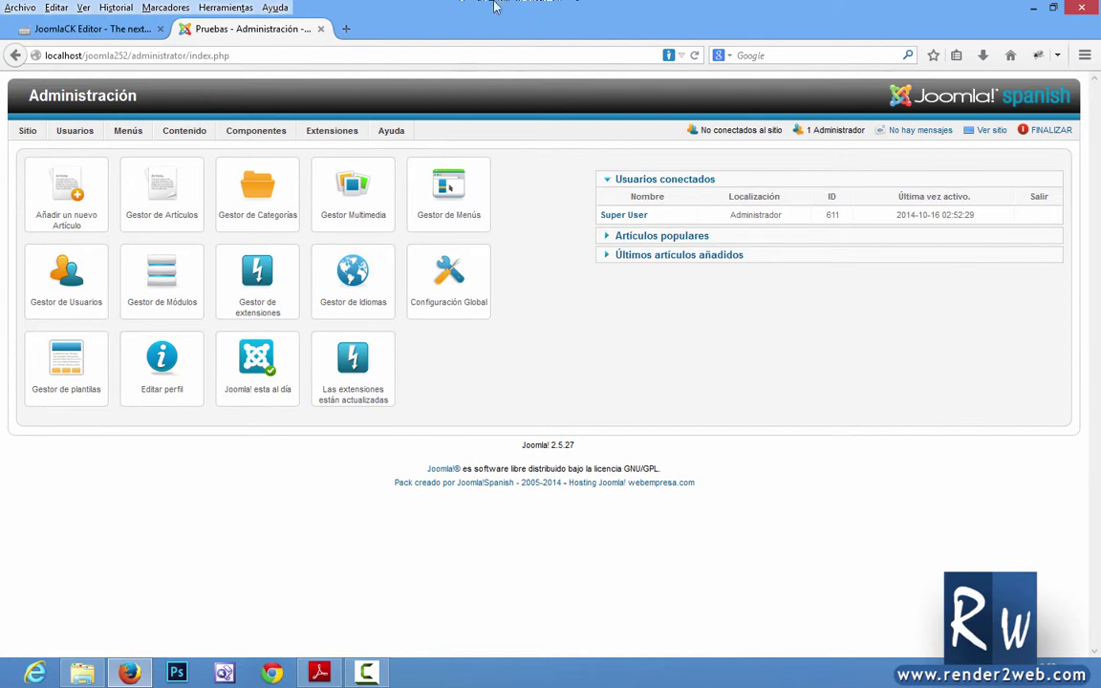
In the Extension Manager, upload and install plg_jckeditor_6.0.5.zip from 'jck con plugins'
{"action": "mouse_move", "coordinate": [331, 130]}
{"action": "left_click", "coordinate": [335, 153]}
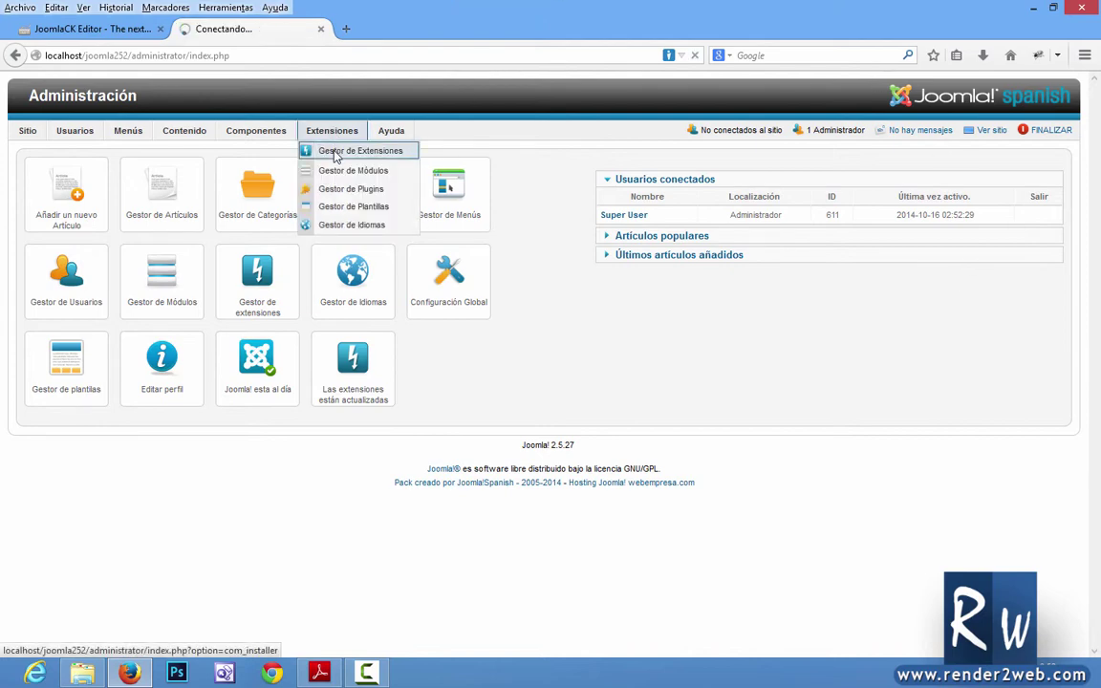
{"action": "left_click", "coordinate": [175, 287]}
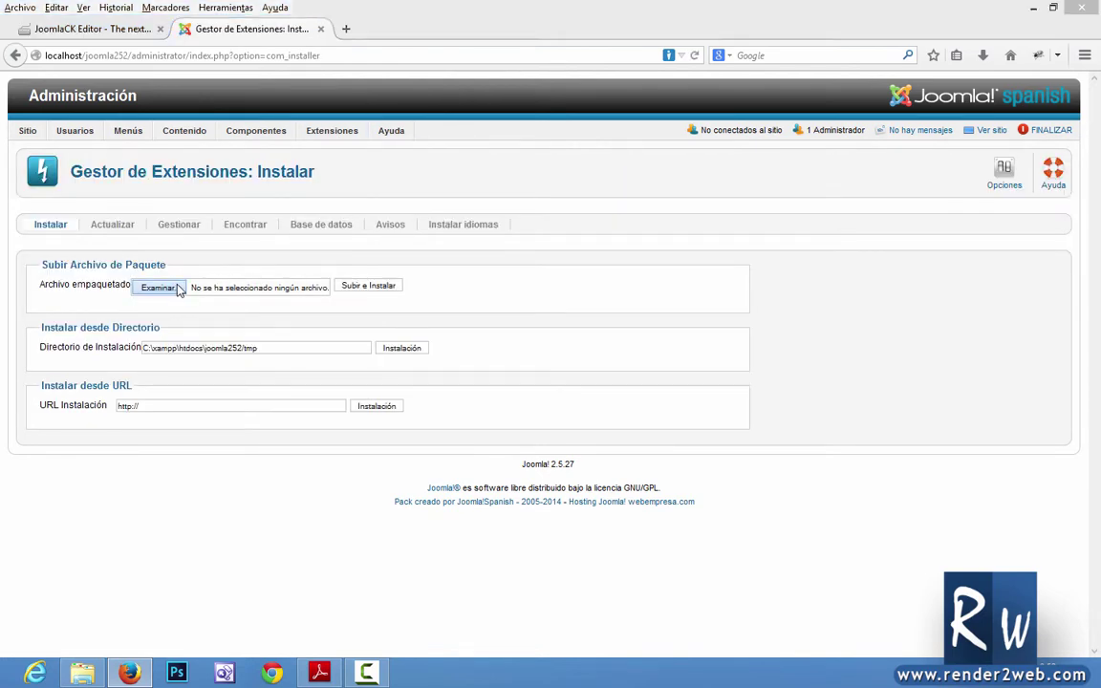
{"action": "left_click_drag", "start_coordinate": [862, 231], "coordinate": [872, 337]}
{"action": "double_click", "coordinate": [563, 305]}
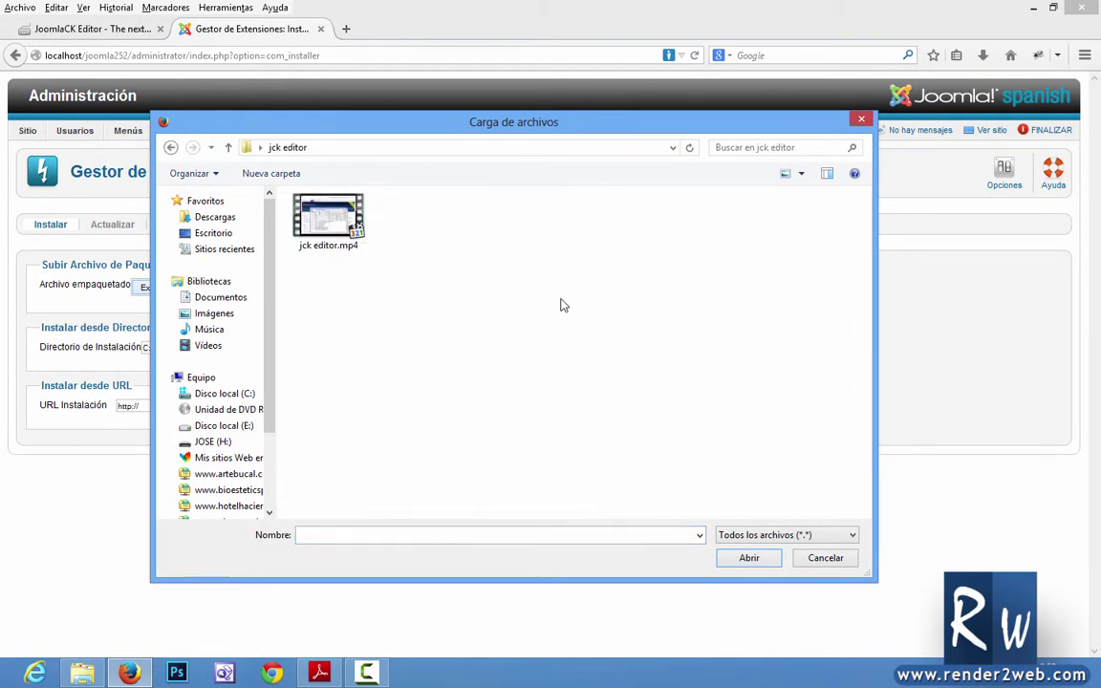
{"action": "left_click", "coordinate": [172, 148]}
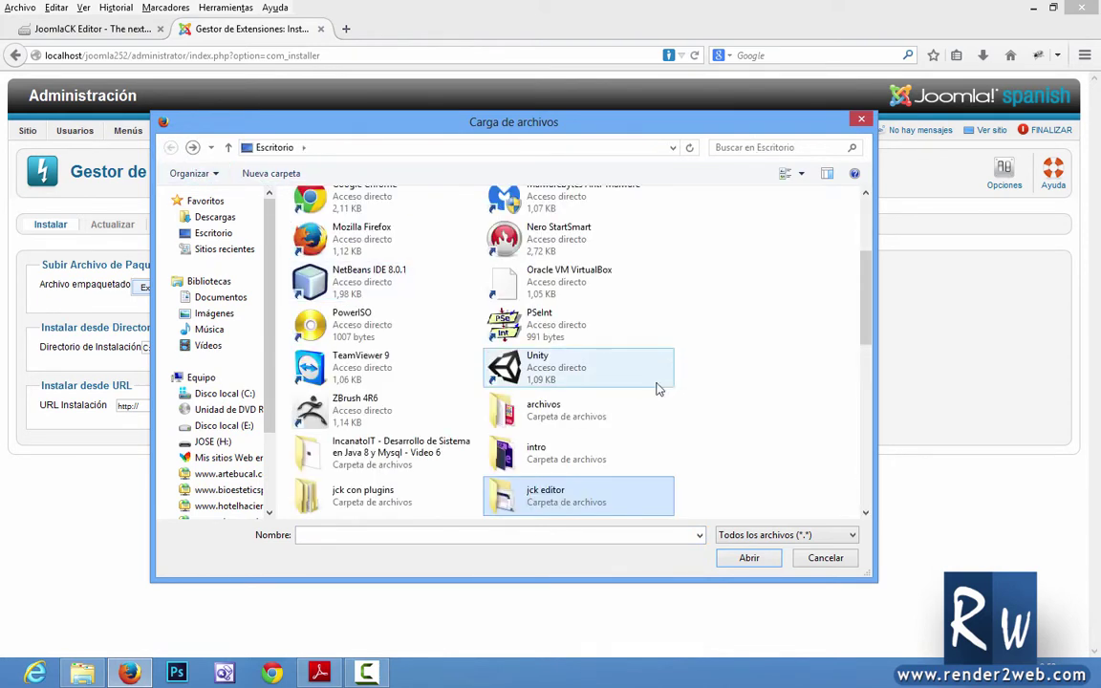
{"action": "double_click", "coordinate": [345, 492]}
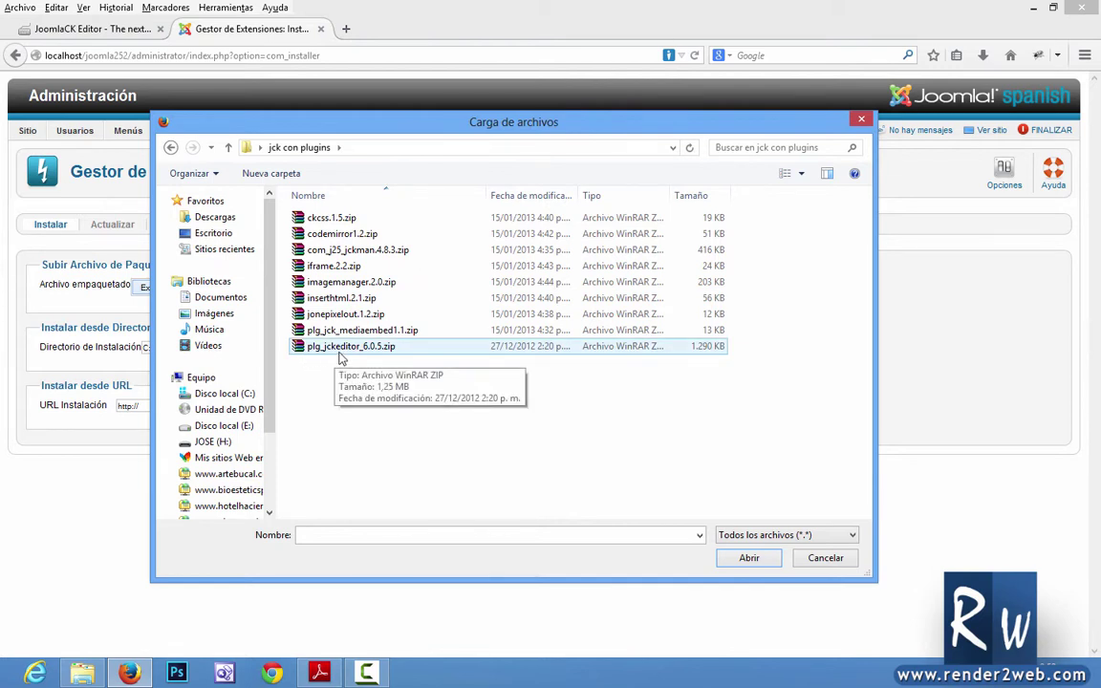
{"action": "left_click", "coordinate": [389, 349]}
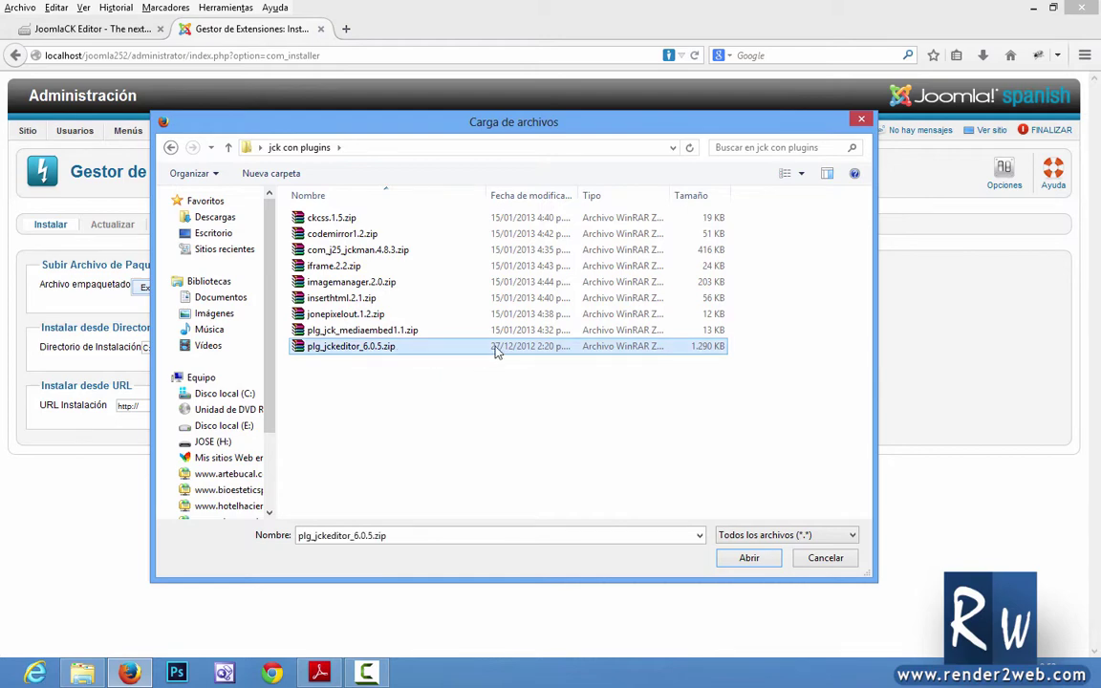
{"action": "left_click", "coordinate": [749, 561]}
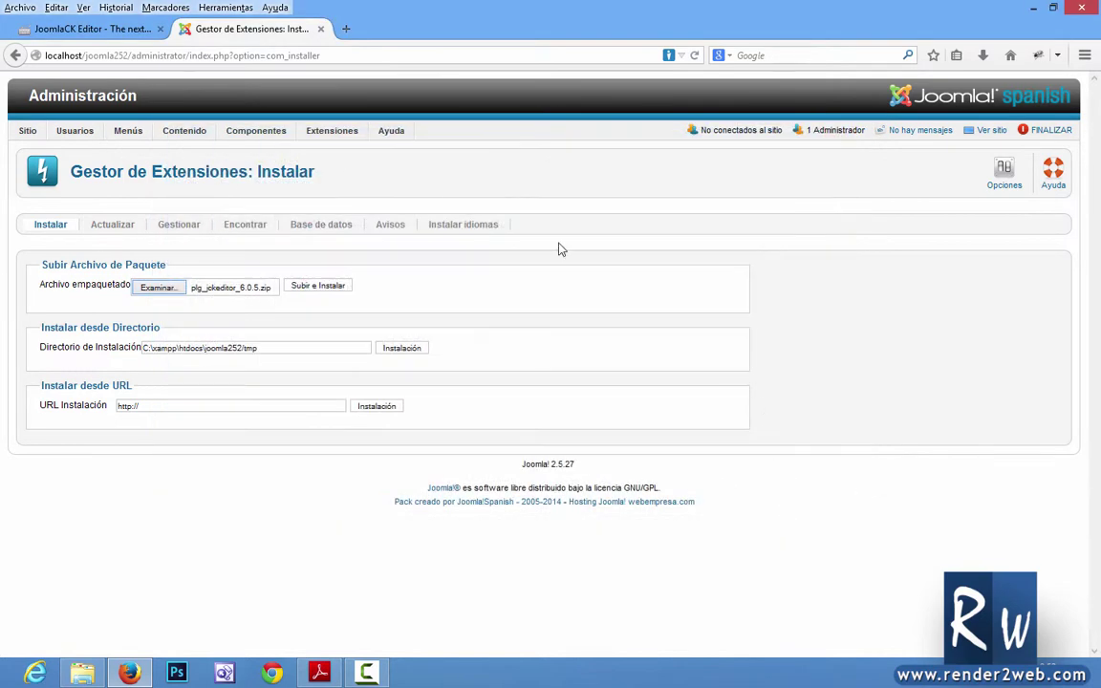
{"action": "left_click", "coordinate": [311, 287]}
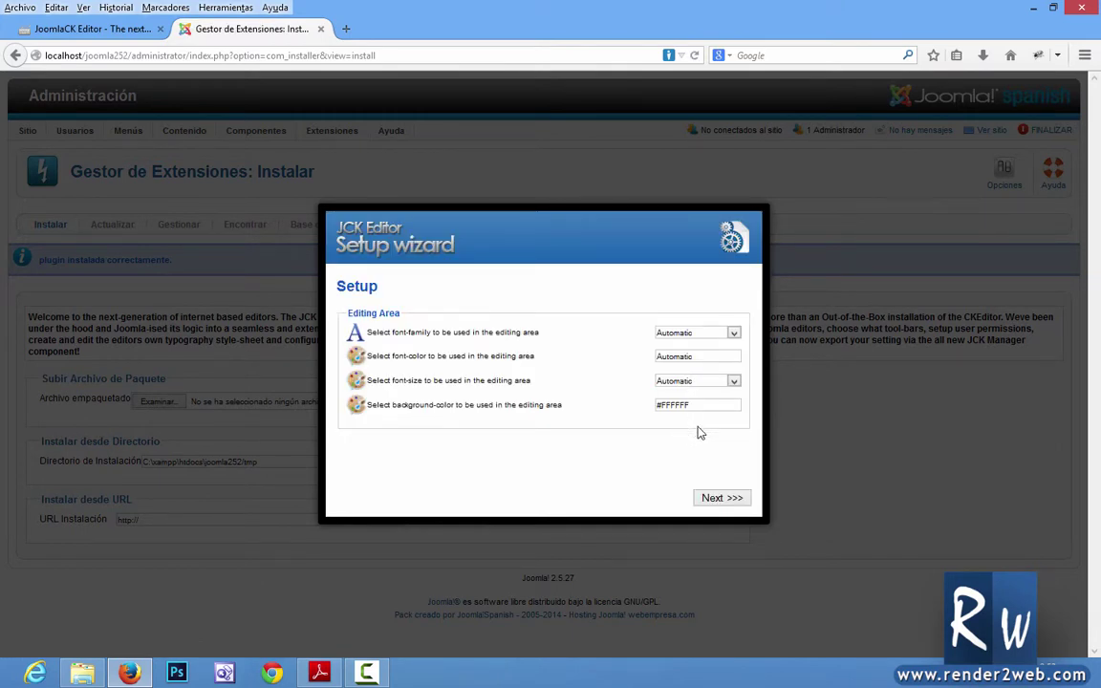
Step the JCK Editor Setup wizard past Editing Area and Users Folders, then finish
{"action": "left_click", "coordinate": [719, 499]}
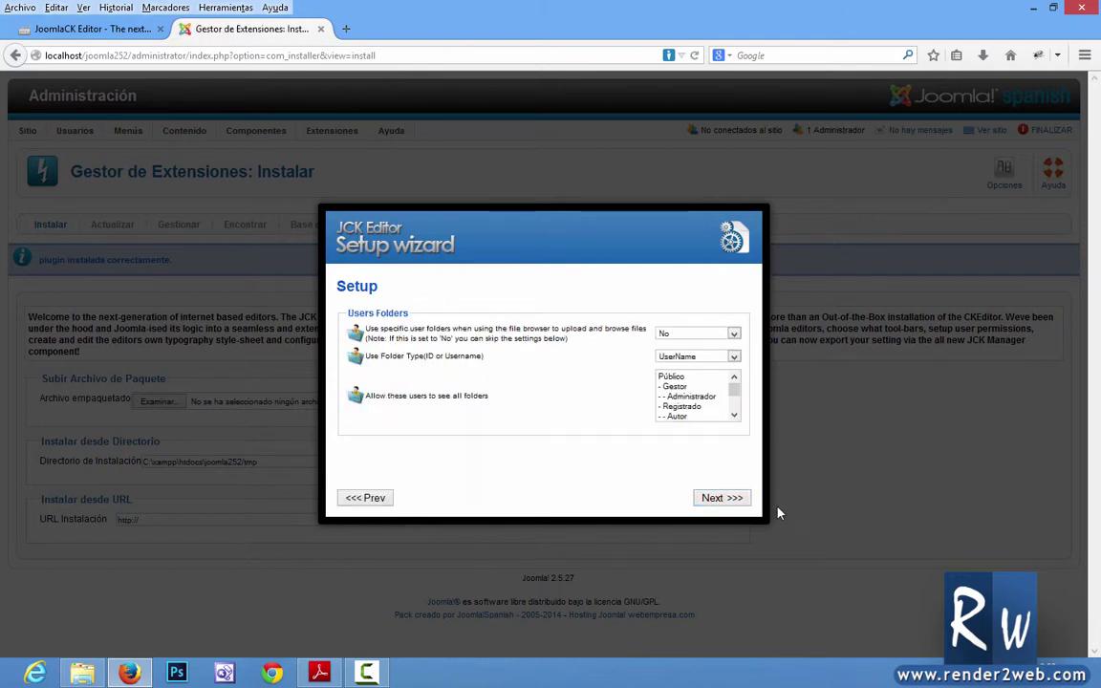
{"action": "left_click", "coordinate": [731, 499]}
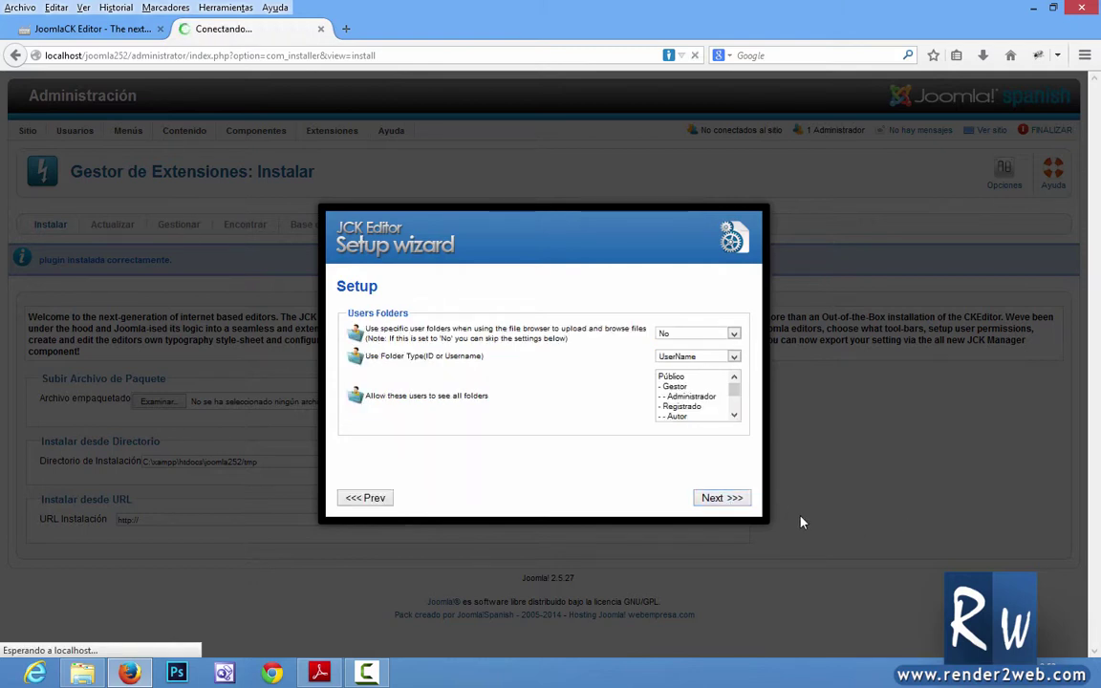
{"action": "left_click", "coordinate": [715, 501]}
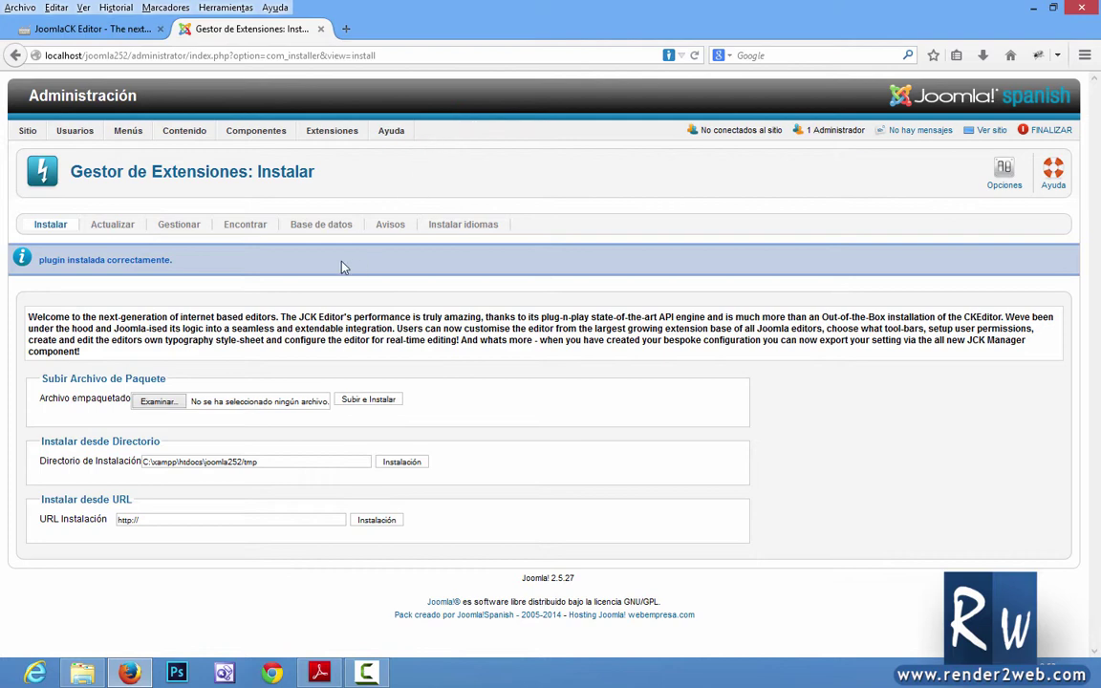
Set the Global Configuration default editor to Editor - JoomlaCK and save
{"action": "mouse_move", "coordinate": [29, 133]}
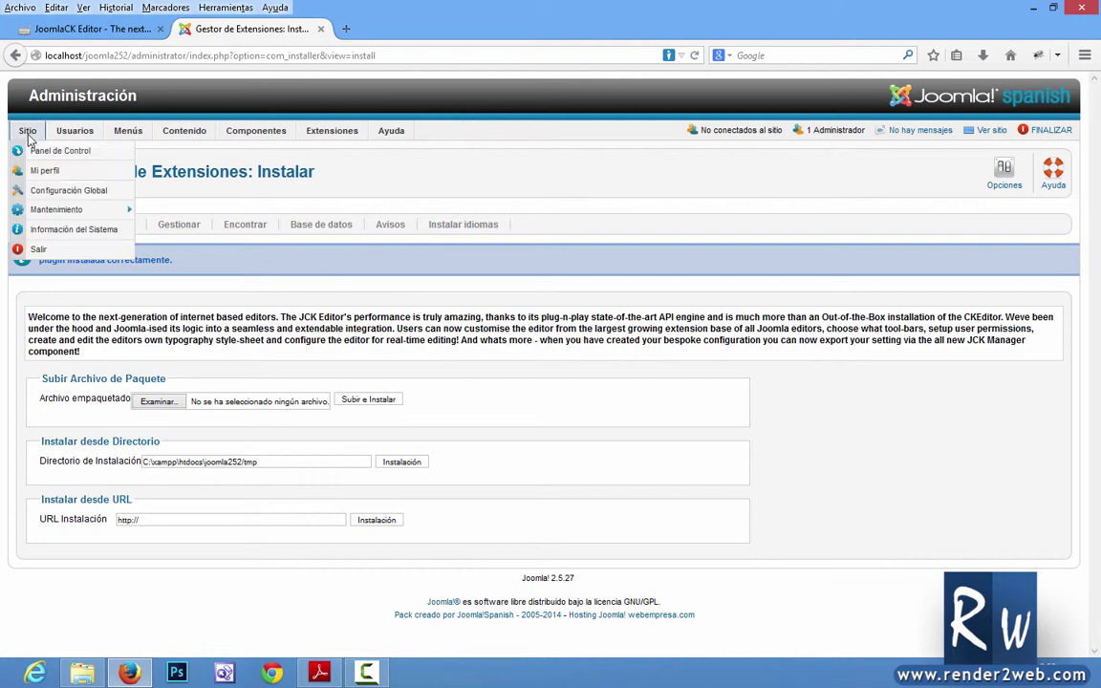
{"action": "left_click", "coordinate": [58, 190]}
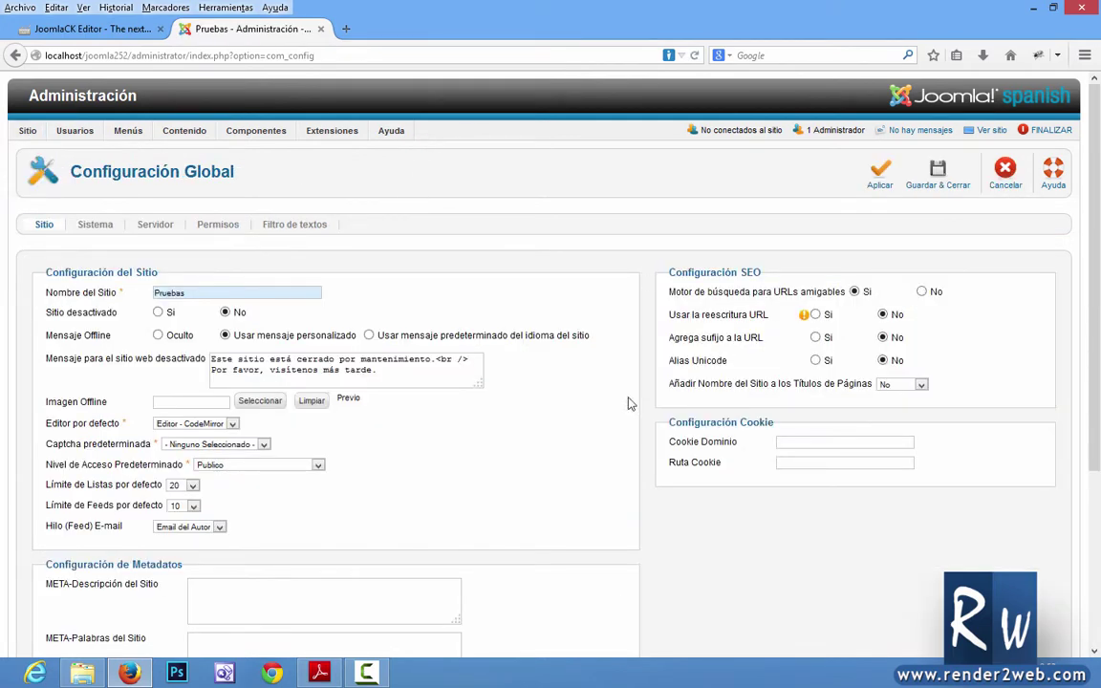
{"action": "scroll", "coordinate": [92, 419], "scroll_direction": "down", "scroll_amount": 2}
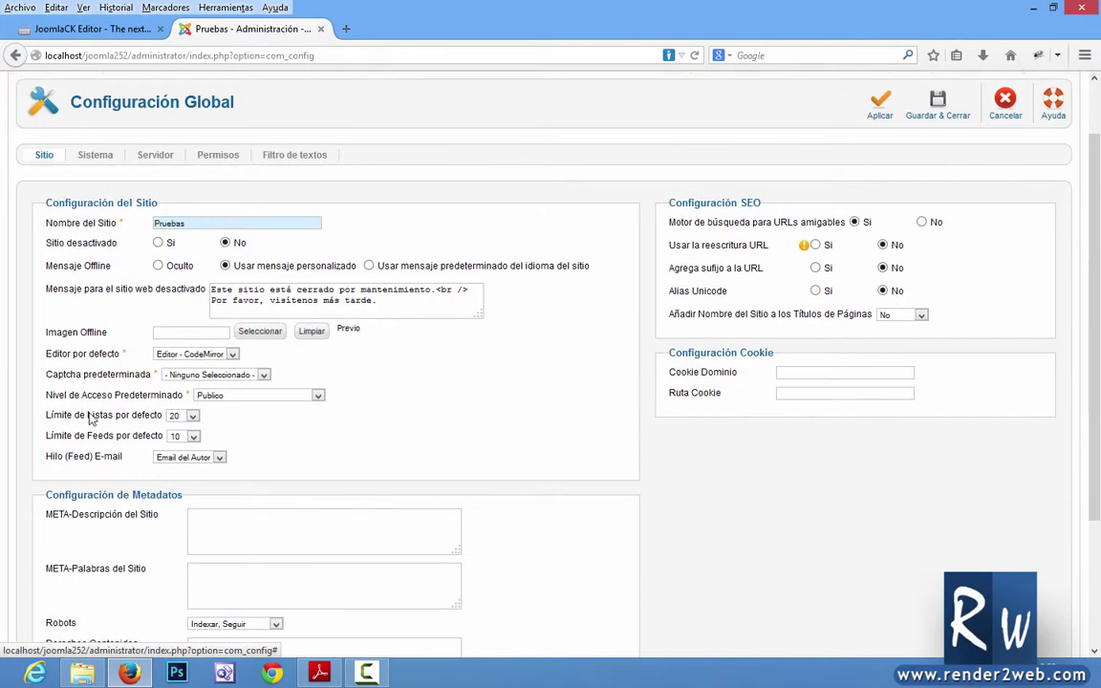
{"action": "left_click", "coordinate": [191, 338]}
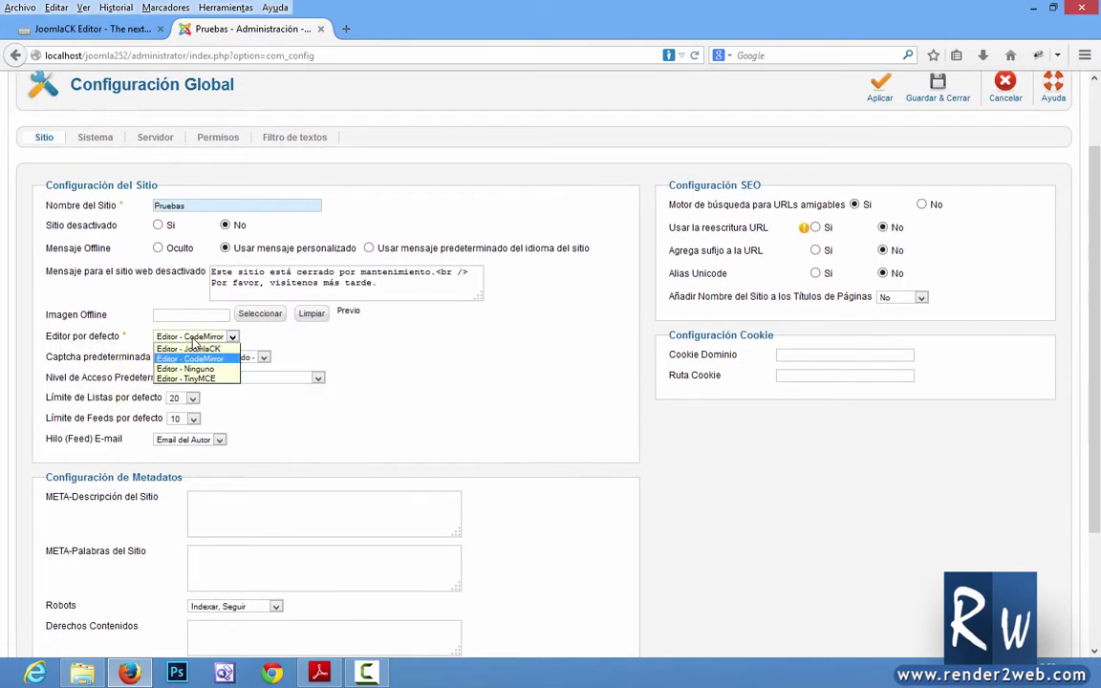
{"action": "left_click", "coordinate": [191, 349]}
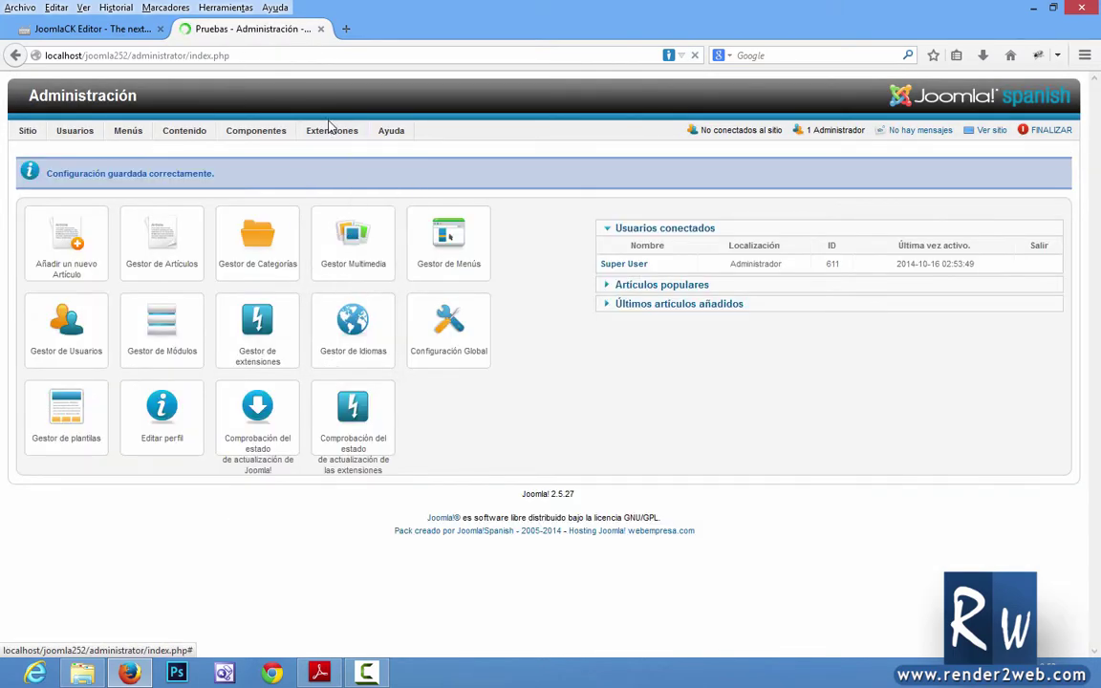
{"action": "left_click", "coordinate": [355, 187]}
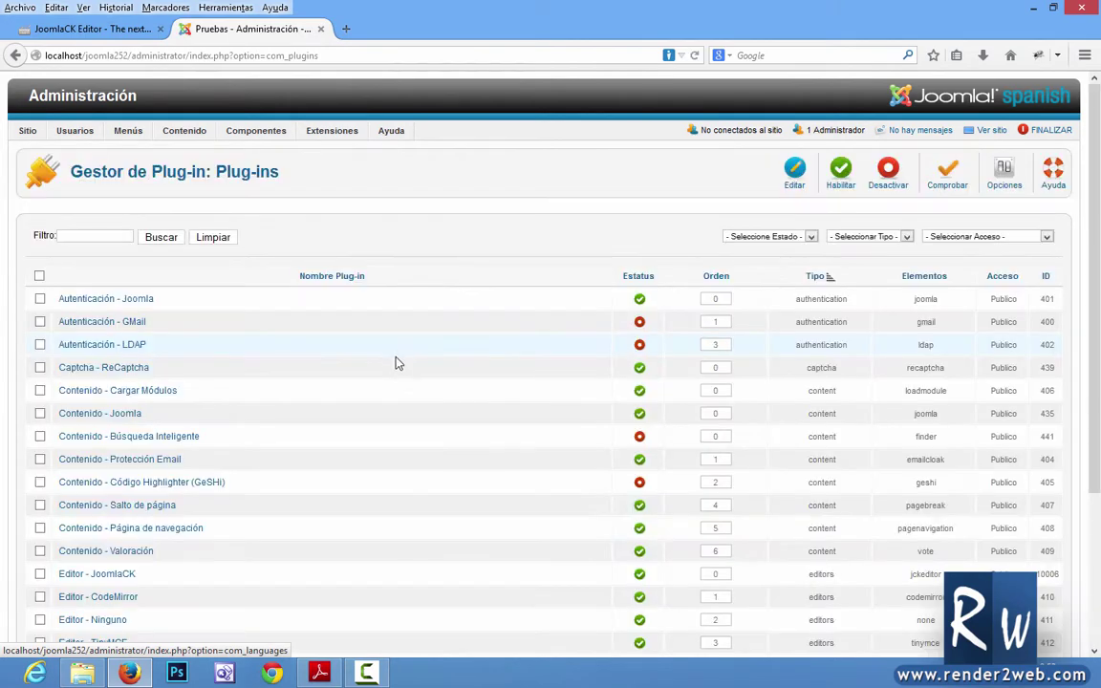
Set the Editor - JoomlaCK plug-in's Language Code to es, keeping the Office2007 skin, and save
{"action": "scroll", "coordinate": [404, 433], "scroll_direction": "down", "scroll_amount": 3}
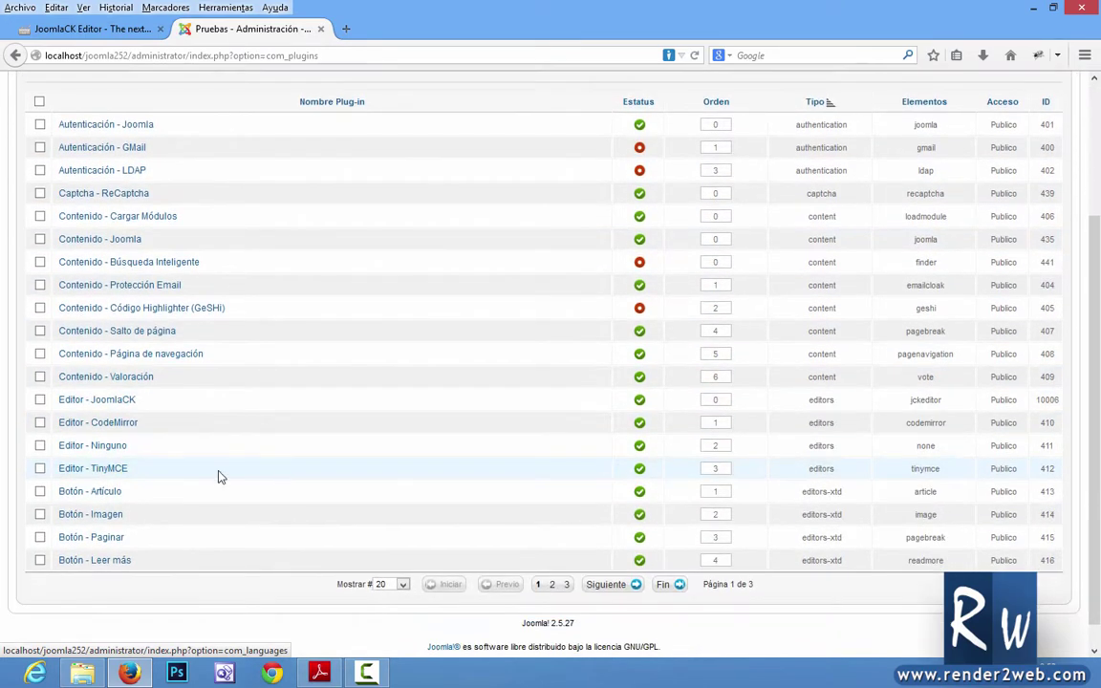
{"action": "left_click", "coordinate": [108, 402]}
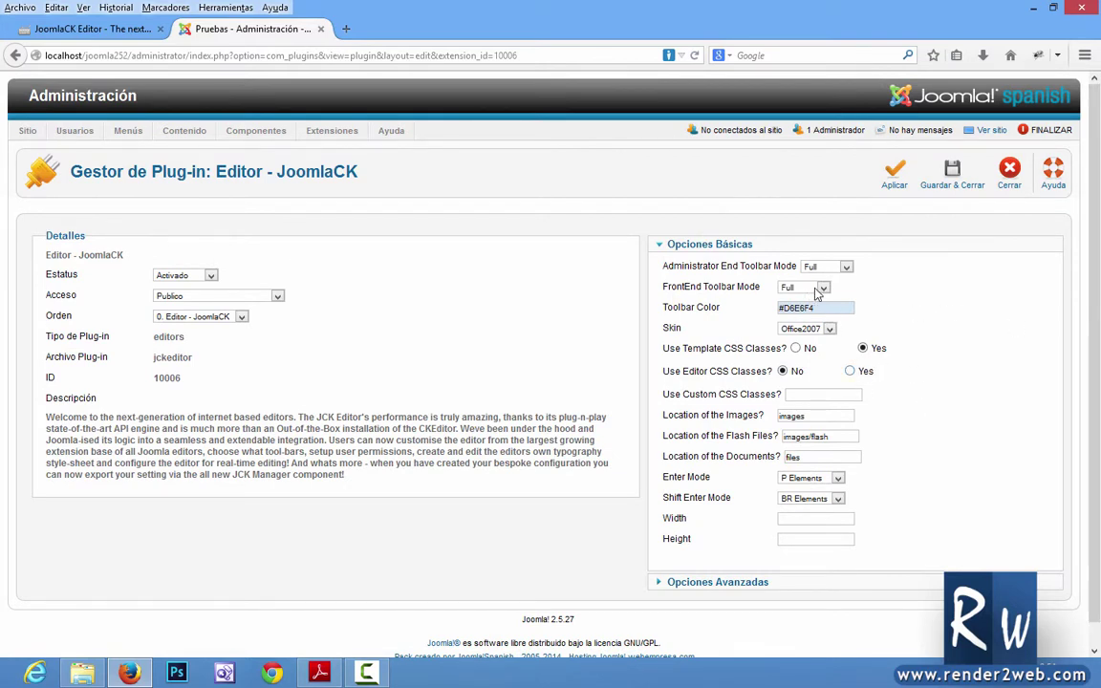
{"action": "left_click", "coordinate": [828, 331]}
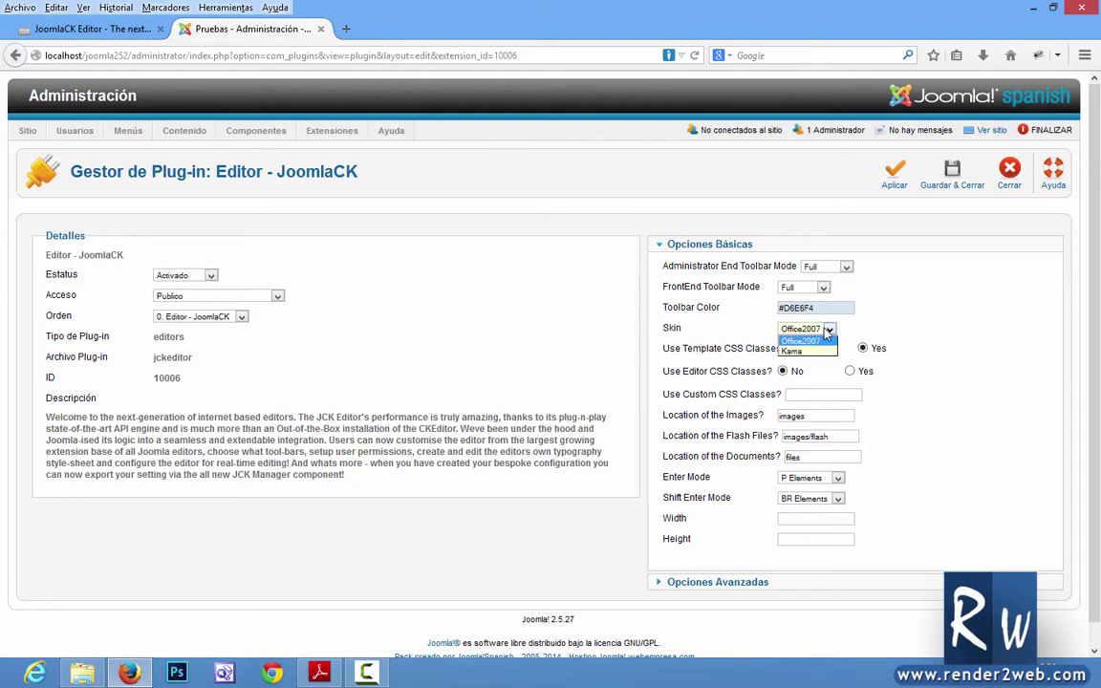
{"action": "left_click", "coordinate": [807, 341]}
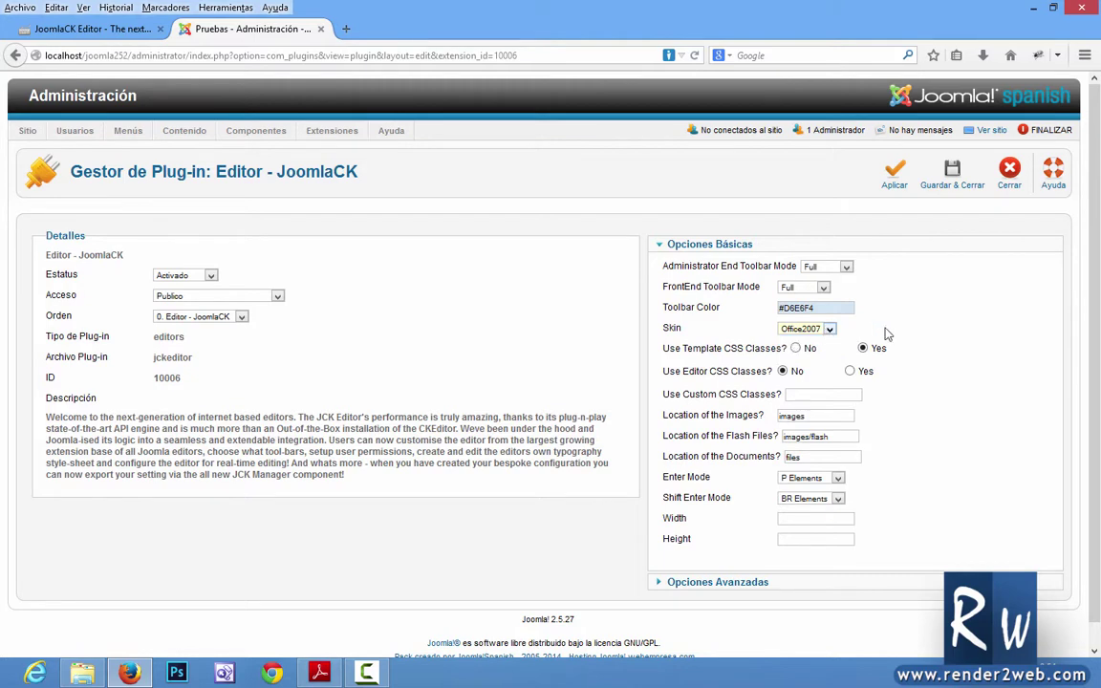
{"action": "scroll", "coordinate": [909, 327], "scroll_direction": "down", "scroll_amount": 1}
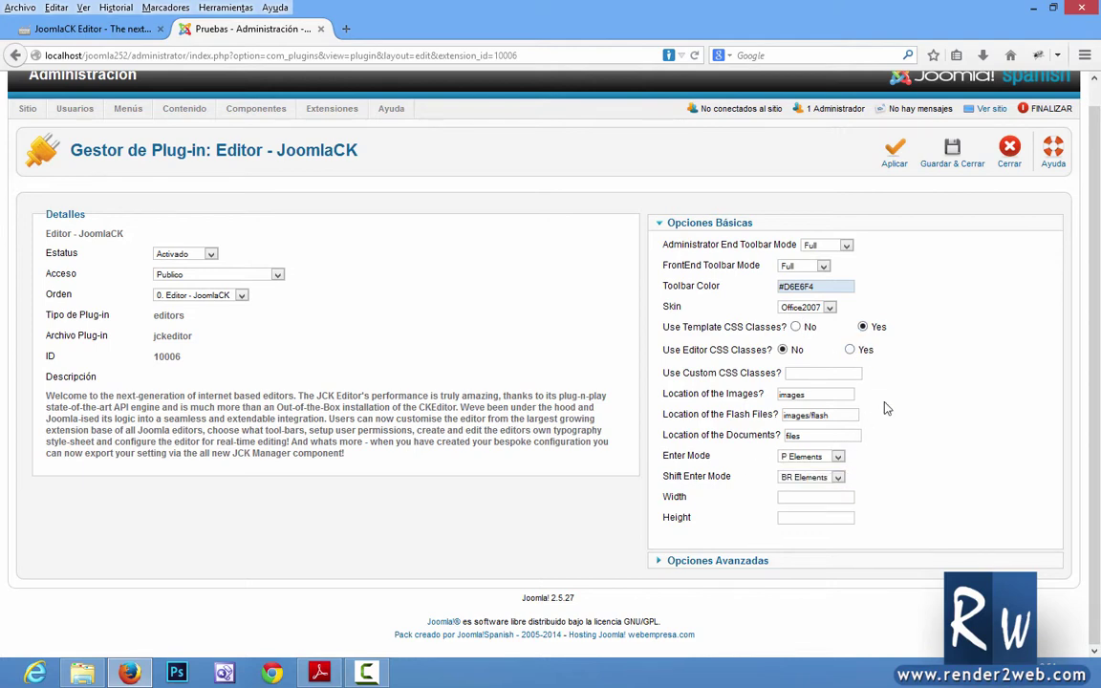
{"action": "left_click", "coordinate": [725, 563]}
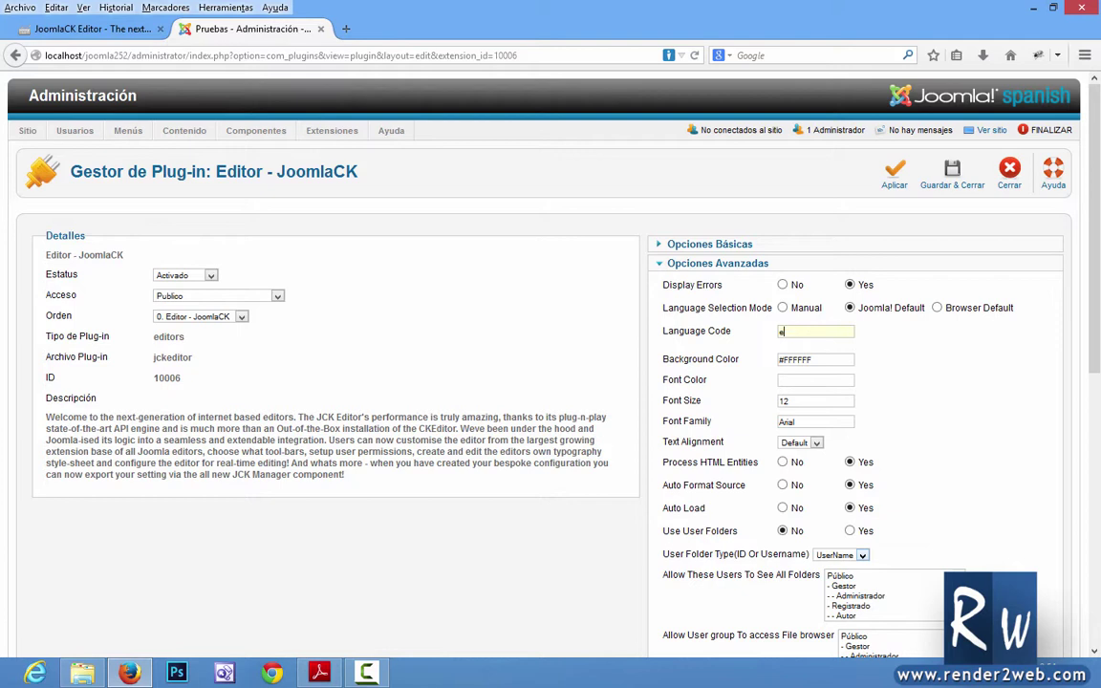
{"action": "type", "text": "s"}
{"action": "left_click", "coordinate": [950, 184]}
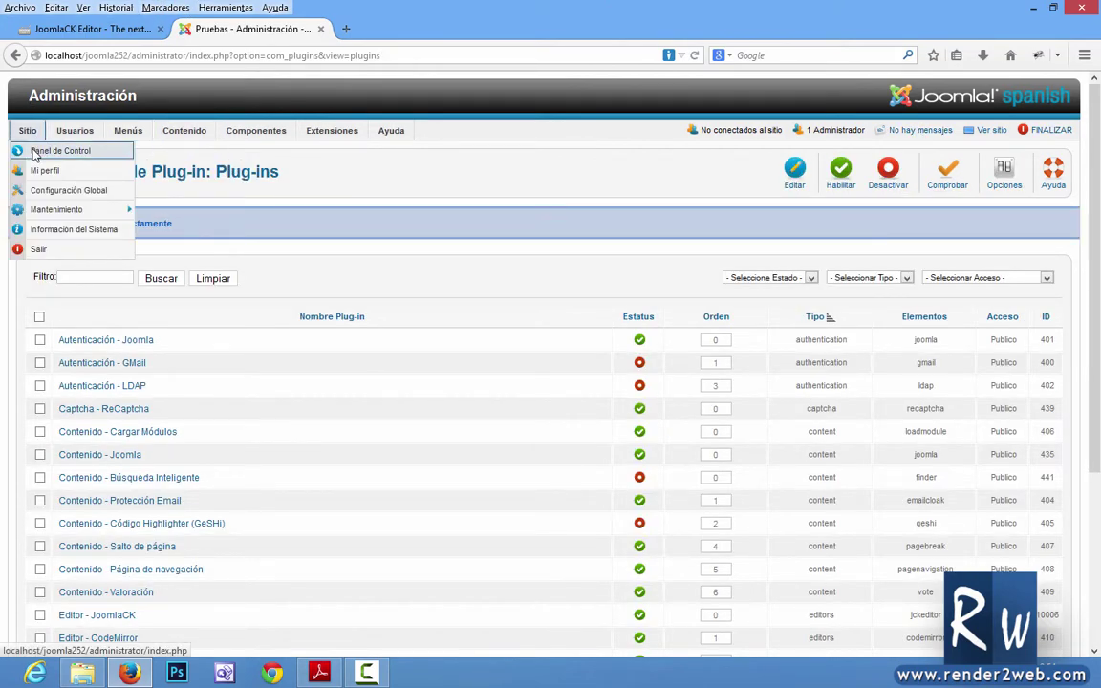
Open the Article Manager list from the control panel
{"action": "left_click", "coordinate": [38, 150]}
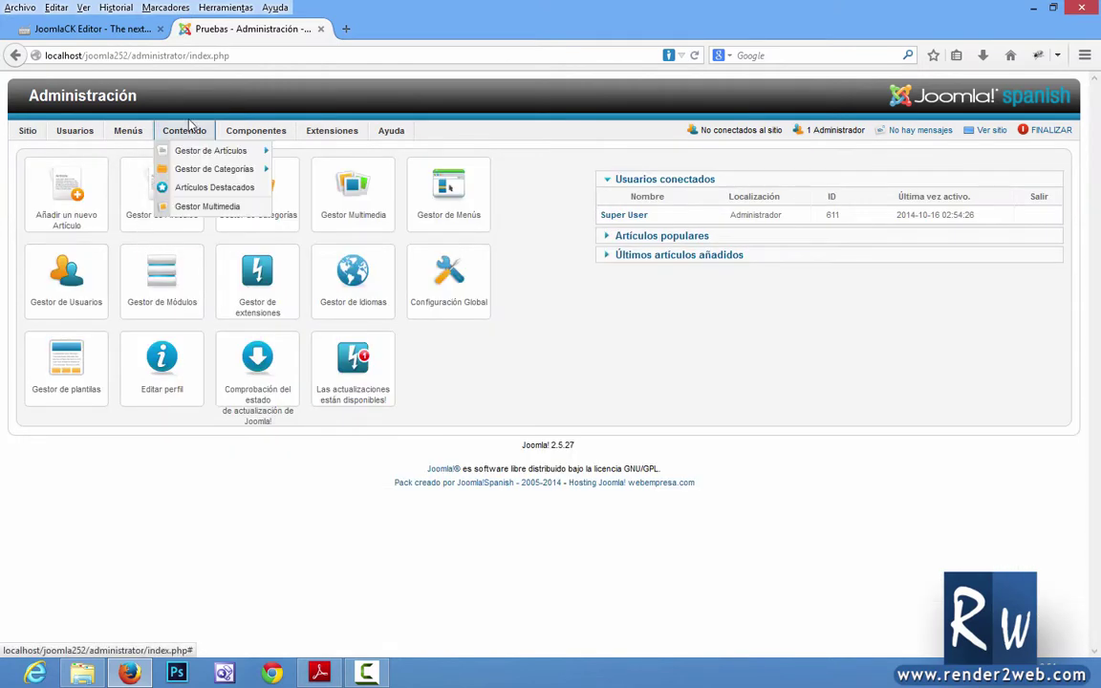
{"action": "left_click", "coordinate": [168, 203]}
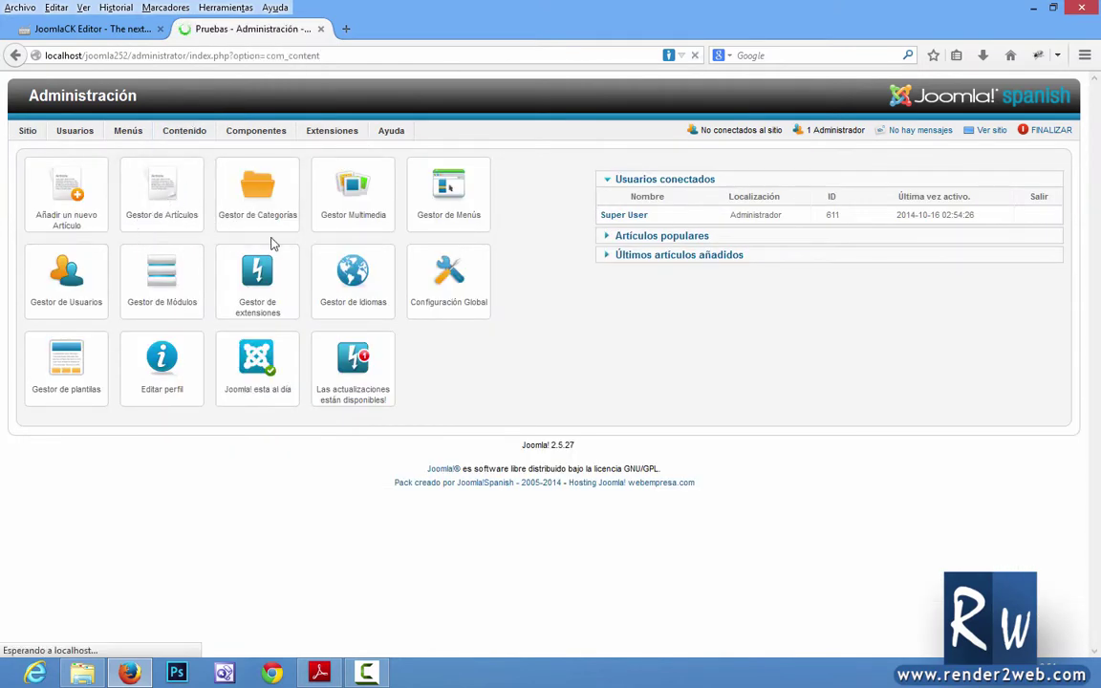
{"action": "scroll", "coordinate": [293, 304], "scroll_direction": "down", "scroll_amount": 5}
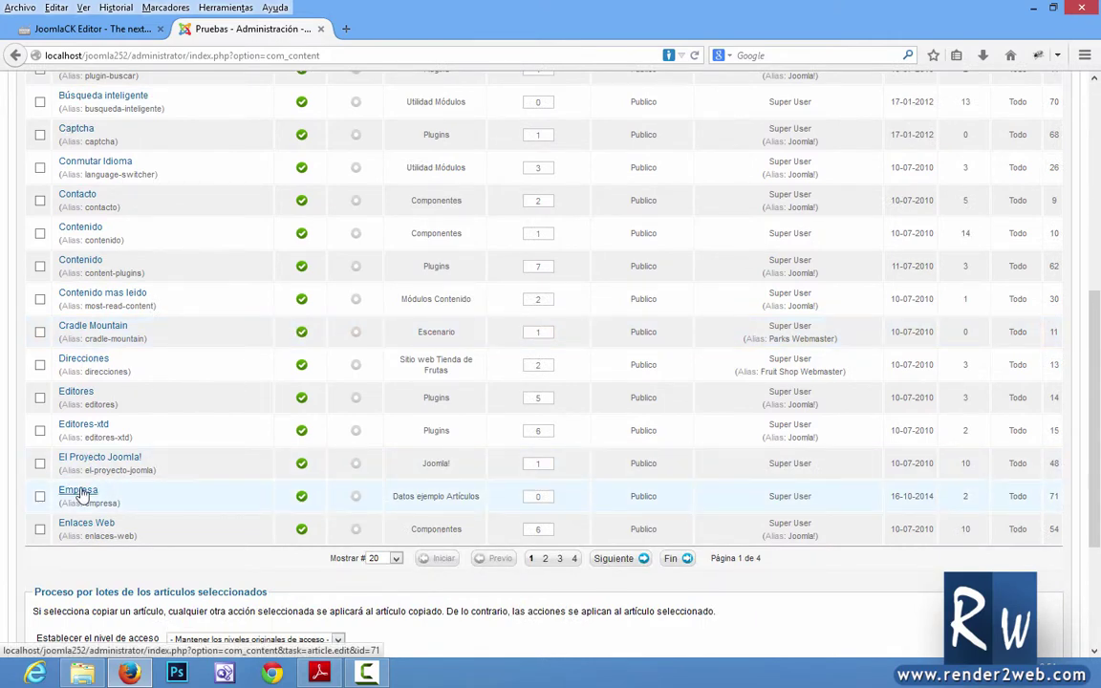
Open the Empresa article in the article editor
{"action": "left_click", "coordinate": [79, 492]}
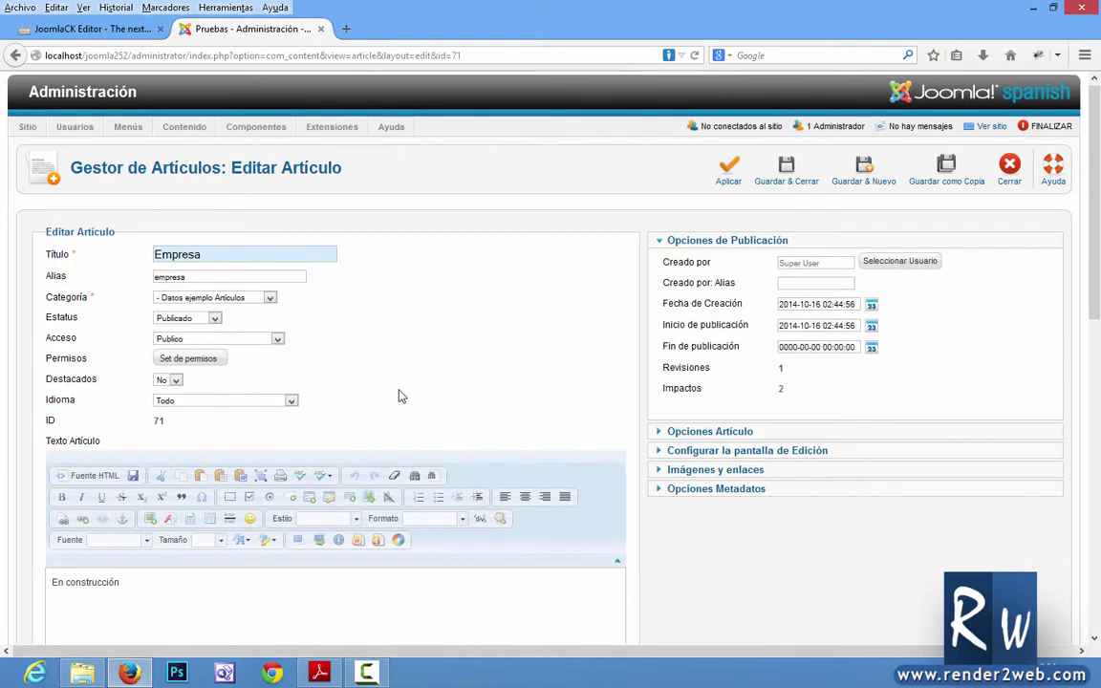
{"action": "scroll", "coordinate": [400, 393], "scroll_direction": "down", "scroll_amount": 3}
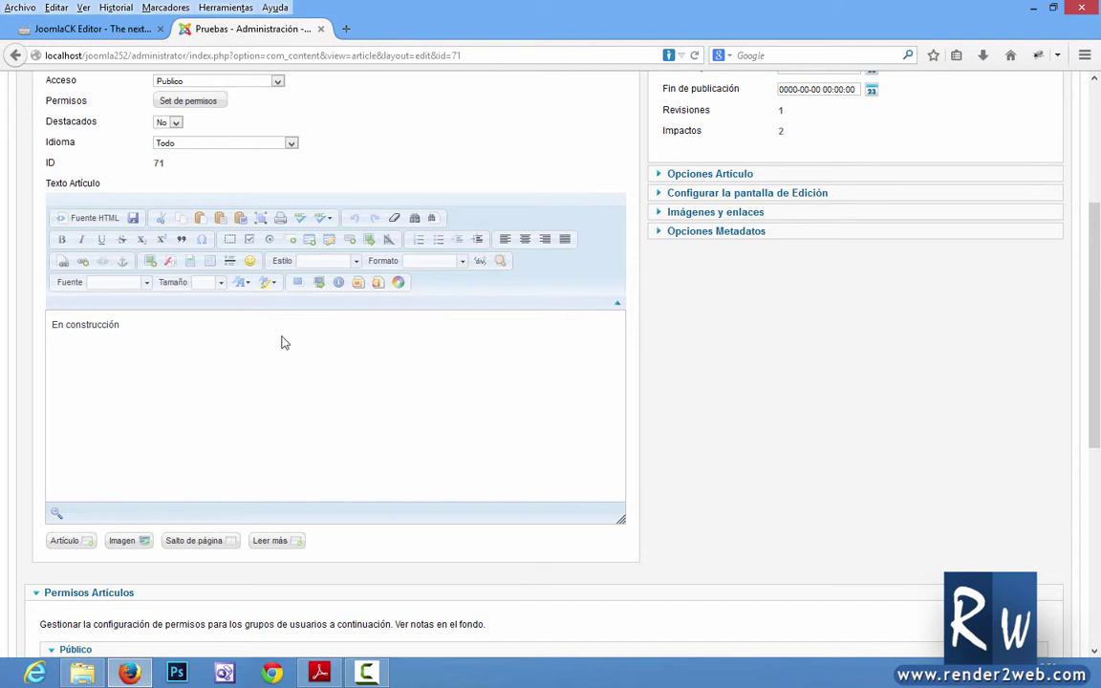
Make the 'En construcción' text bold at font size 24
{"action": "left_click_drag", "start_coordinate": [229, 340], "coordinate": [35, 331]}
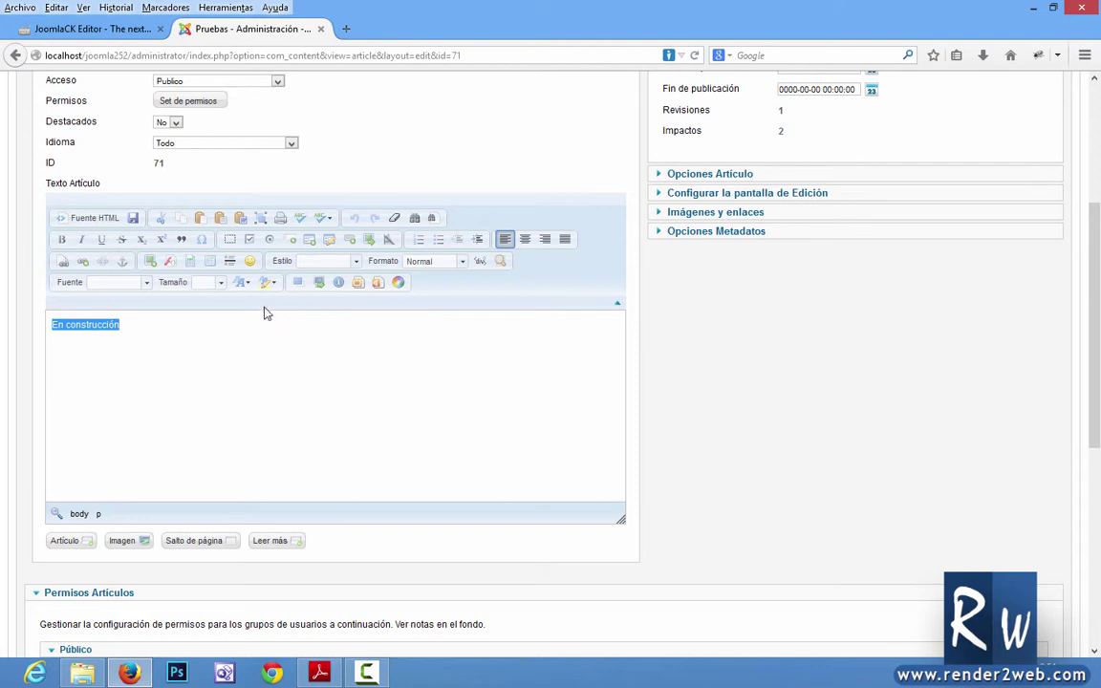
{"action": "left_click", "coordinate": [221, 282]}
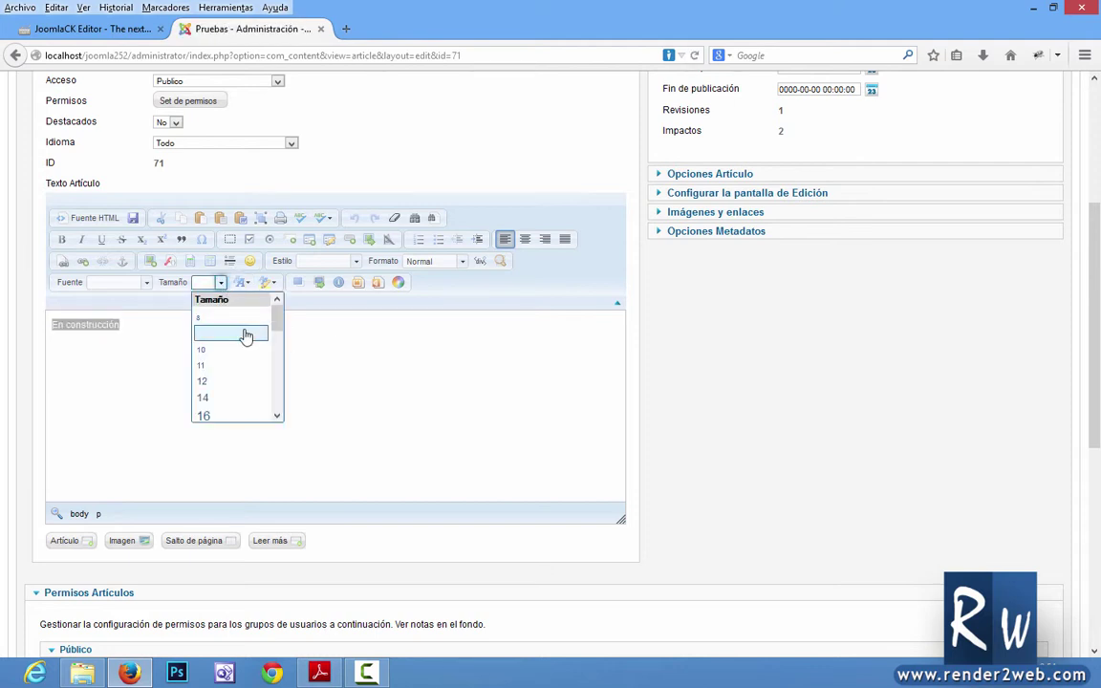
{"action": "left_click_drag", "start_coordinate": [275, 319], "coordinate": [275, 356]}
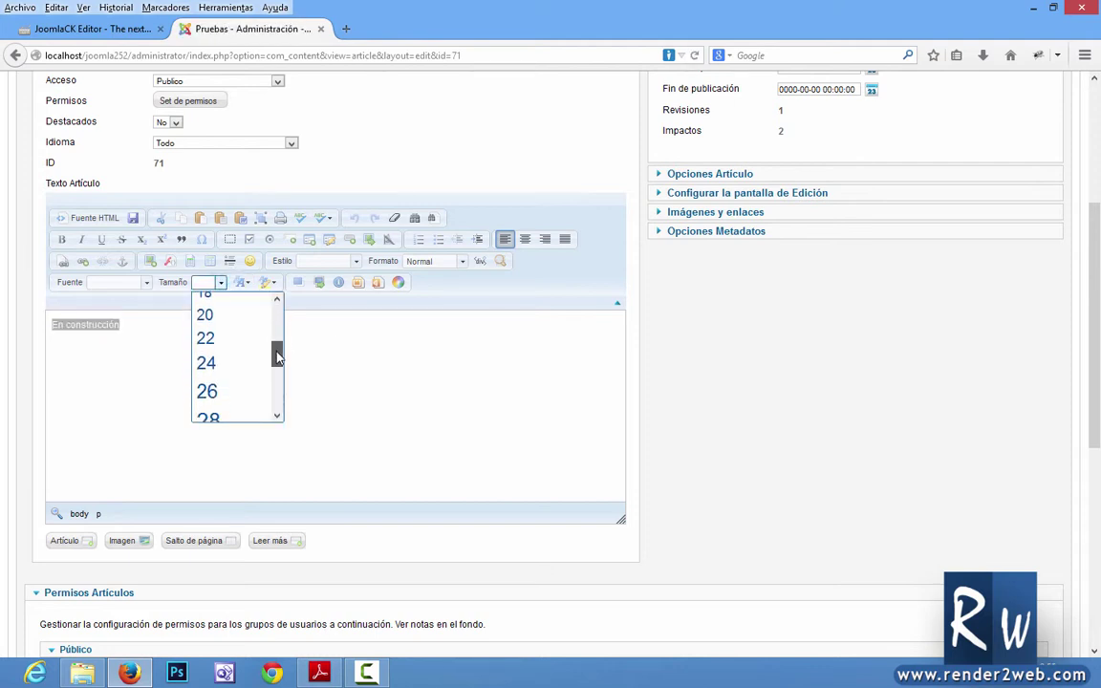
{"action": "left_click", "coordinate": [214, 366]}
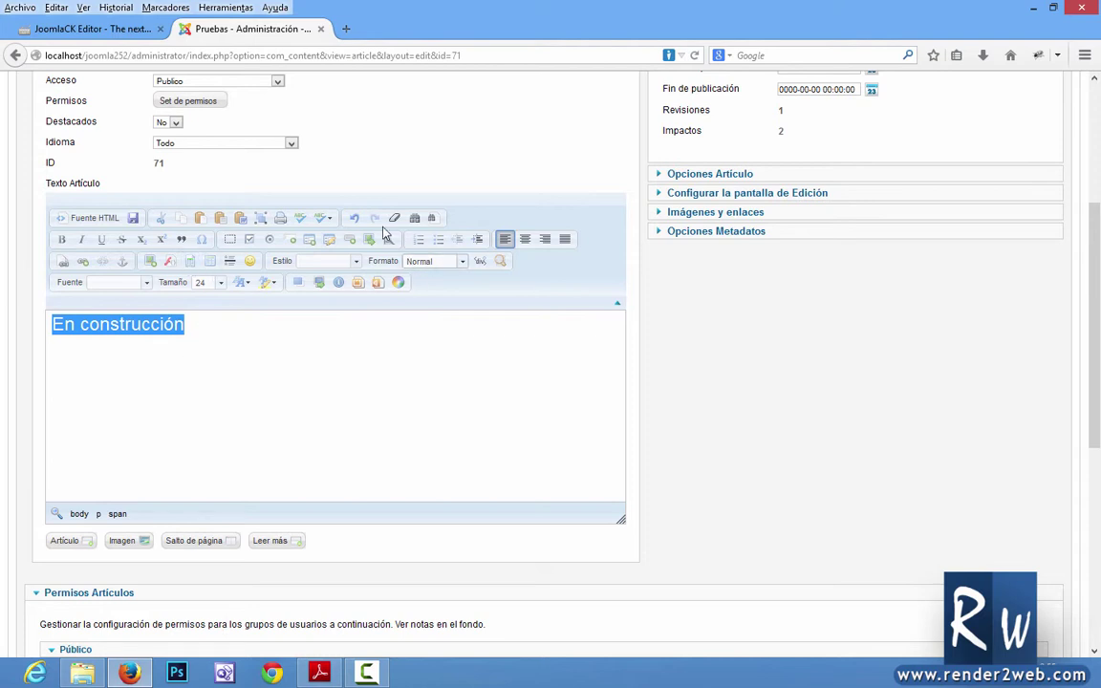
{"action": "left_click", "coordinate": [62, 239]}
{"action": "left_click", "coordinate": [218, 341]}
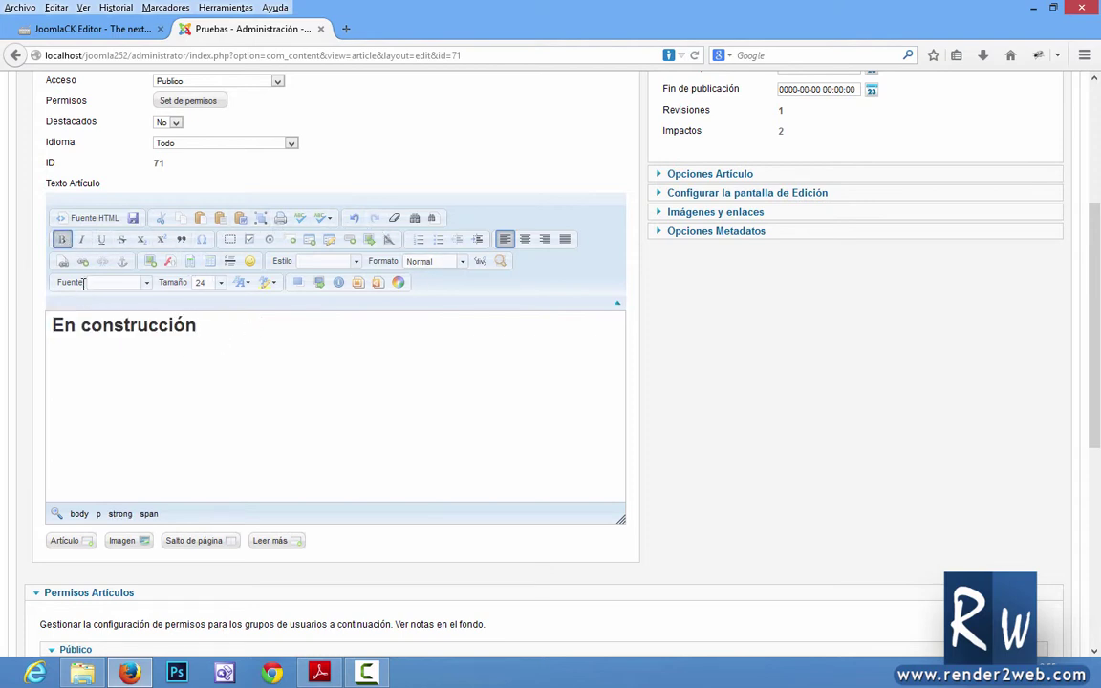
{"action": "left_click_drag", "start_coordinate": [198, 325], "coordinate": [27, 326]}
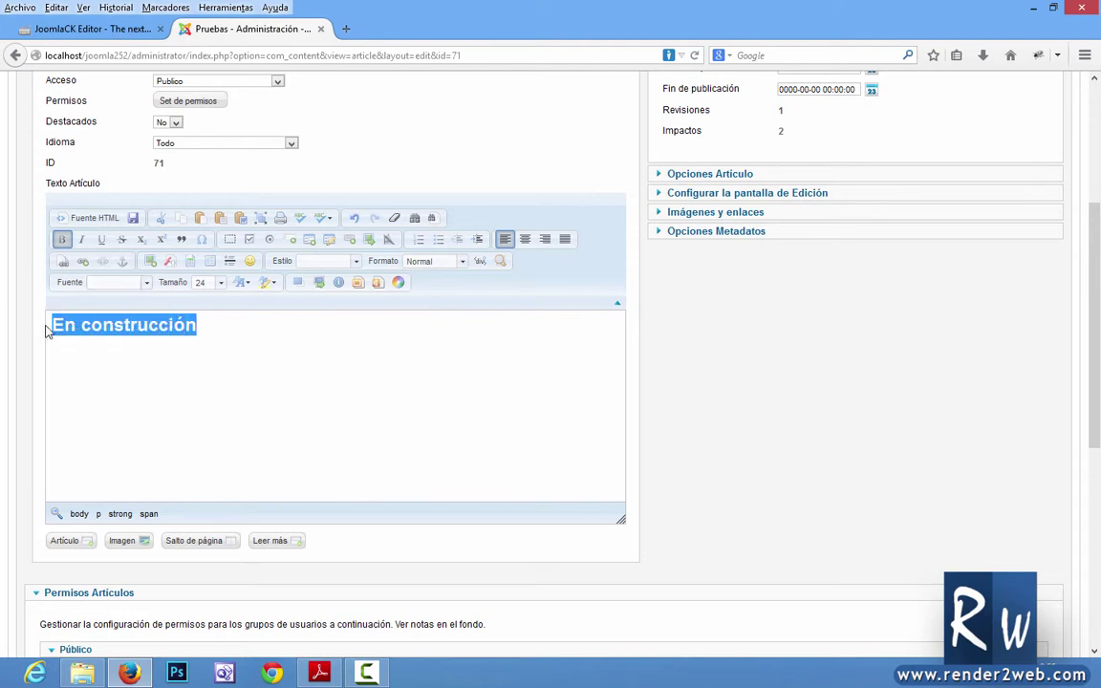
{"action": "left_click", "coordinate": [83, 262]}
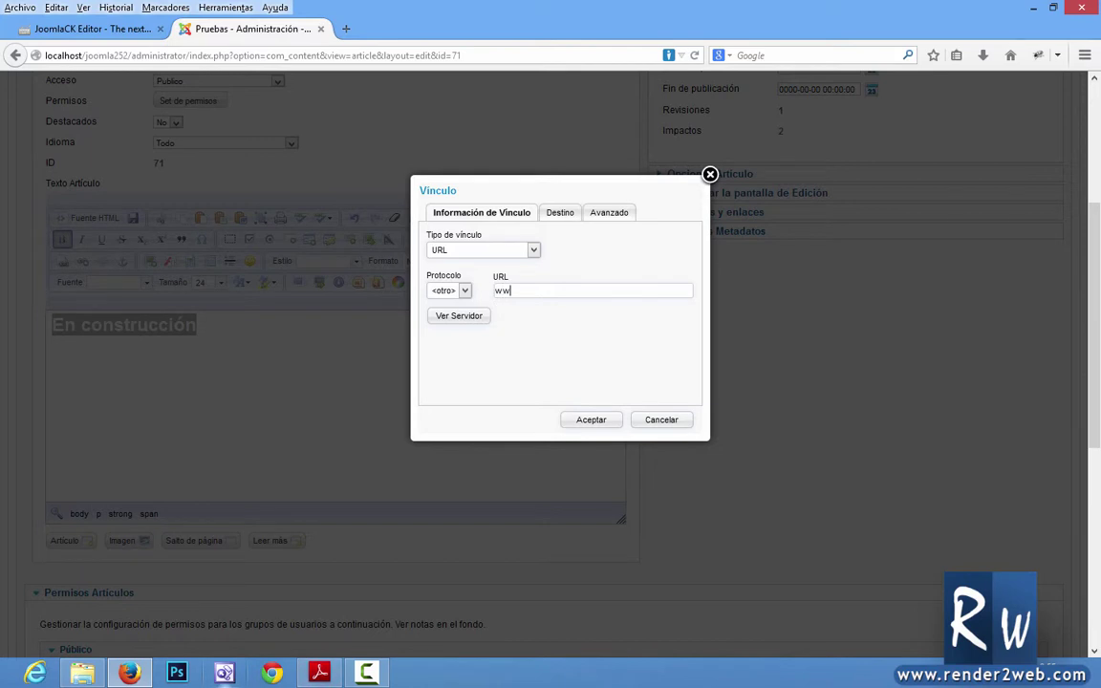
{"action": "type", "text": "www.render2web.com"}
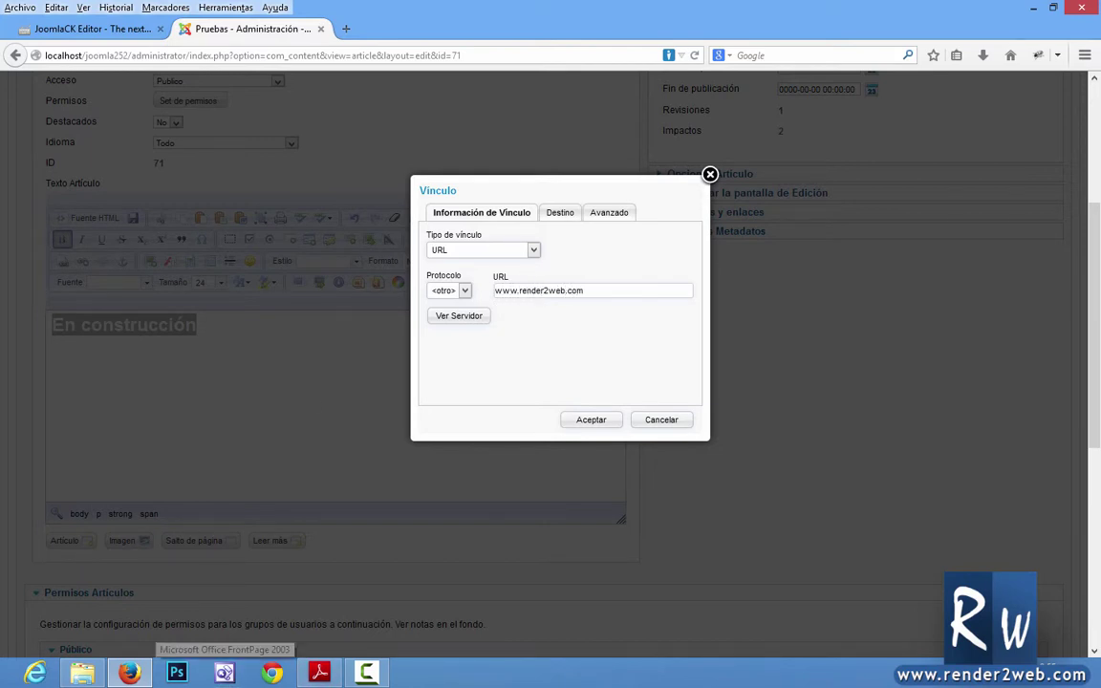
{"action": "left_click", "coordinate": [462, 292]}
{"action": "left_click", "coordinate": [467, 308]}
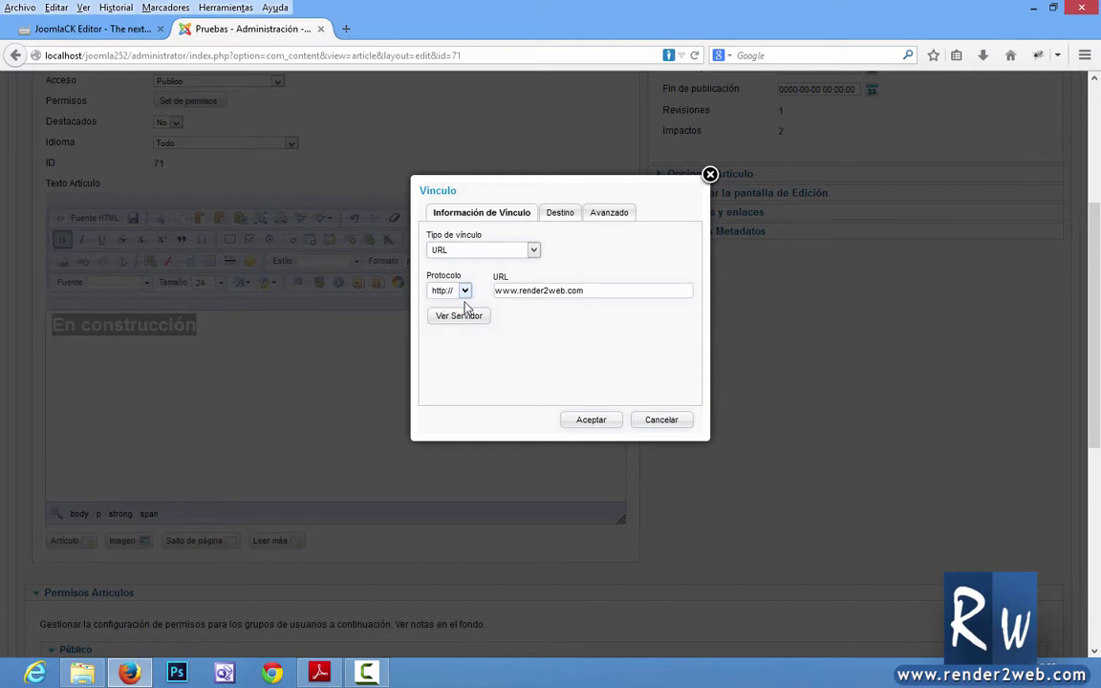
{"action": "left_click", "coordinate": [592, 420]}
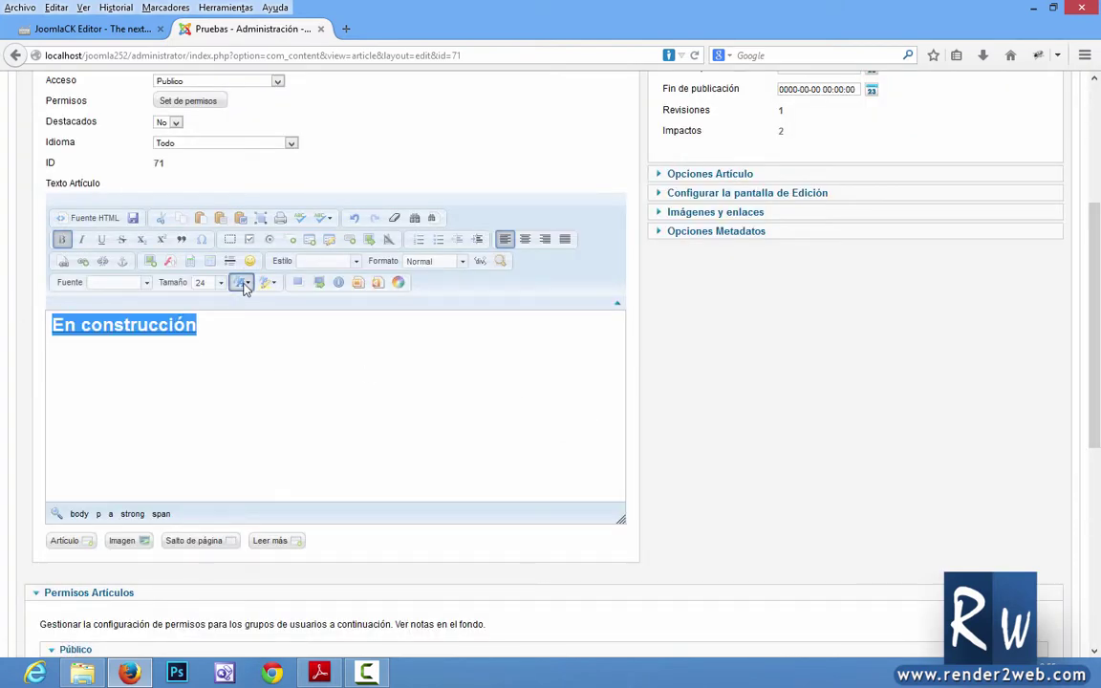
Colour 'En construcción' dark orange, set it in Trebuchet MS and center it on its line
{"action": "left_click", "coordinate": [245, 284]}
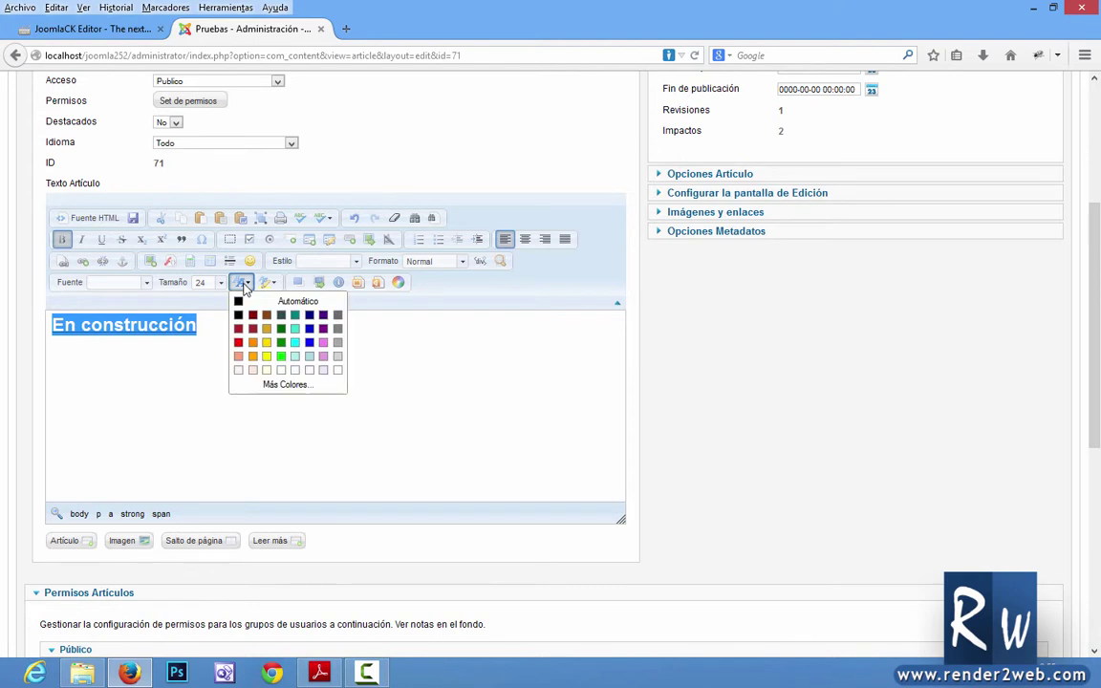
{"action": "left_click", "coordinate": [240, 355]}
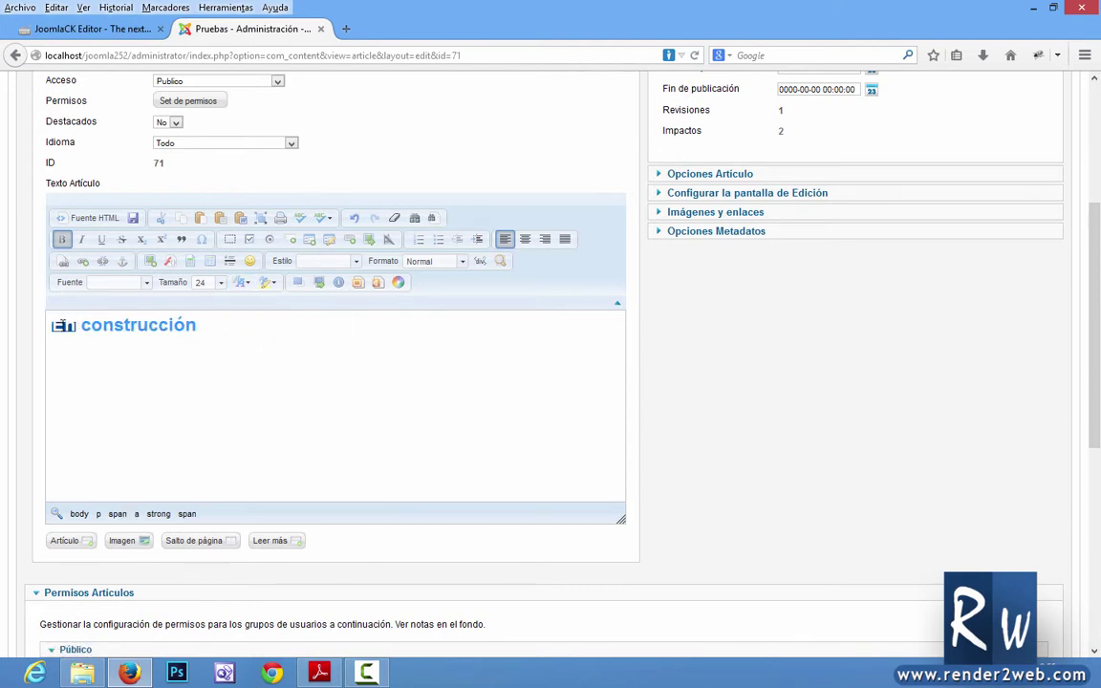
{"action": "left_click_drag", "start_coordinate": [225, 331], "coordinate": [37, 319]}
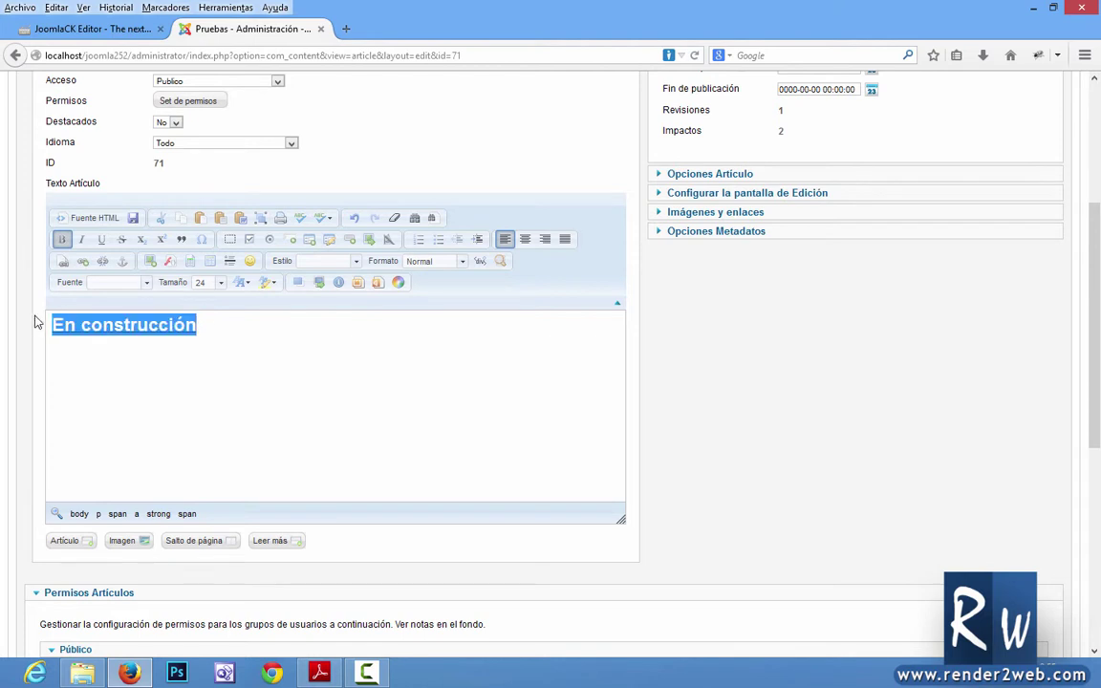
{"action": "left_click", "coordinate": [144, 283]}
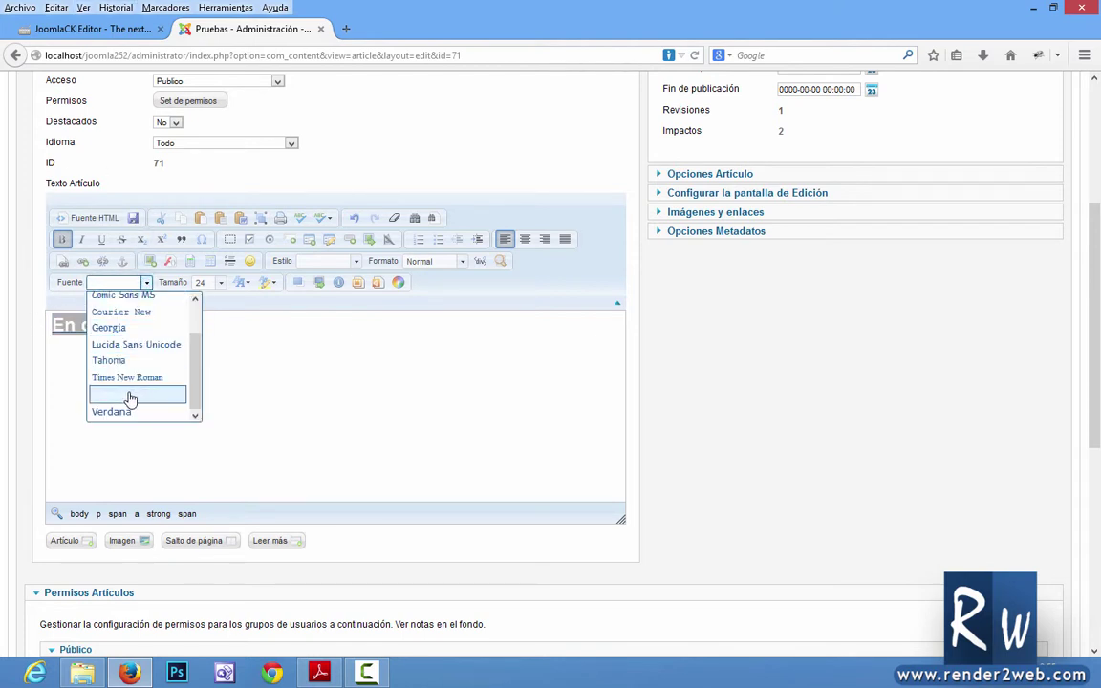
{"action": "left_click", "coordinate": [100, 395]}
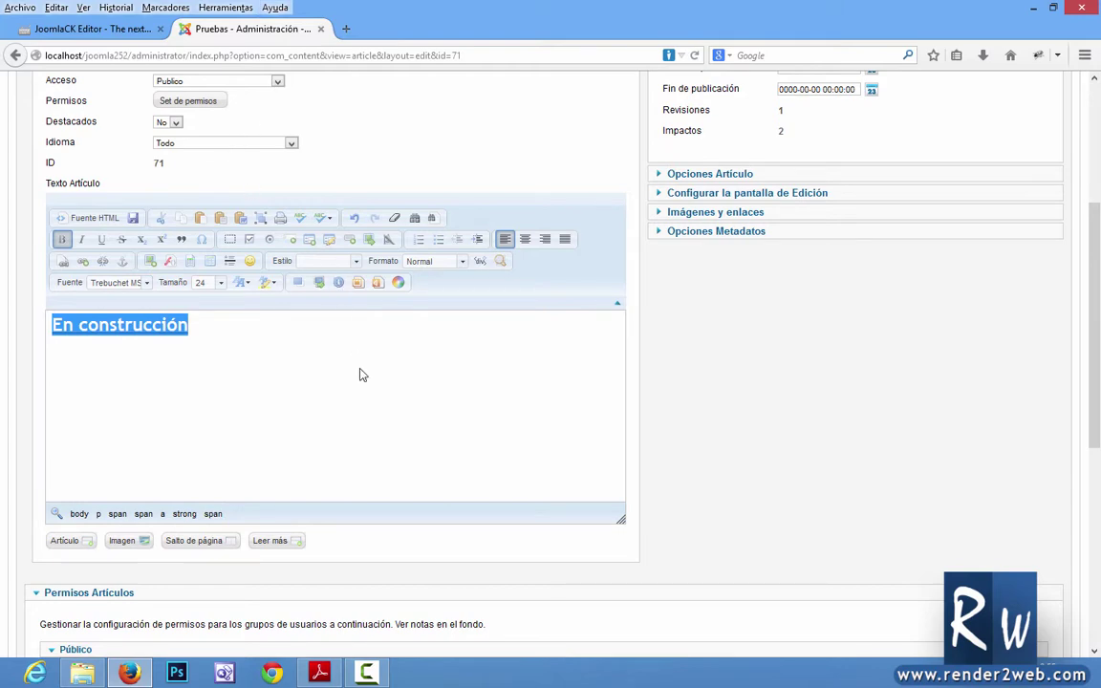
{"action": "left_click", "coordinate": [525, 239]}
{"action": "left_click", "coordinate": [432, 402]}
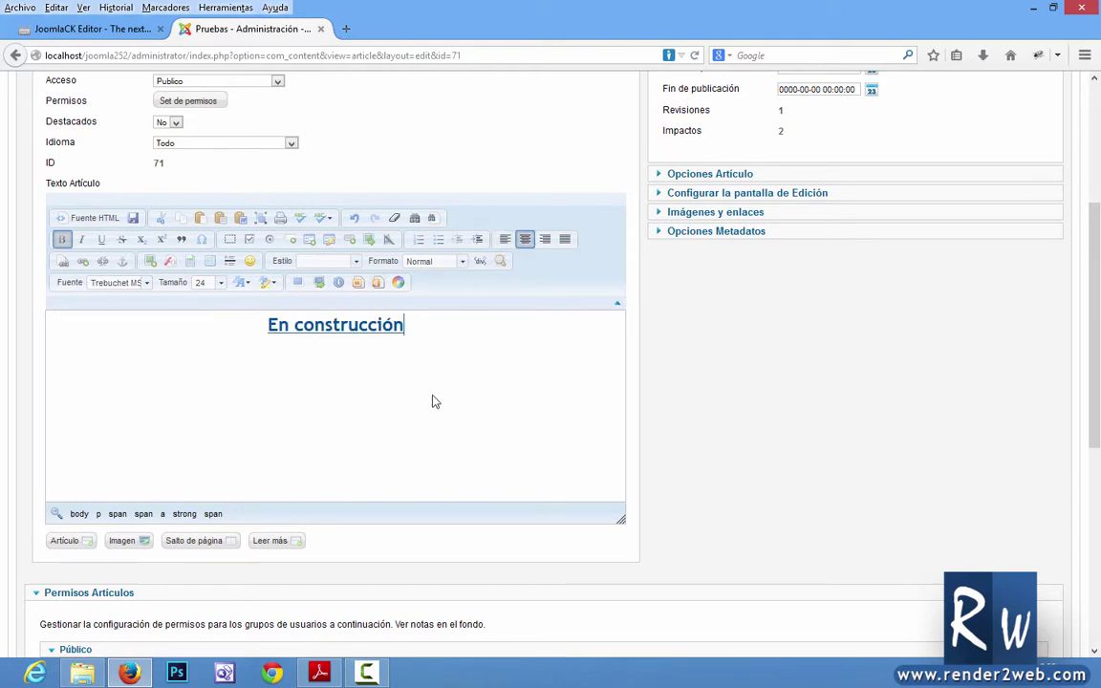
{"action": "scroll", "coordinate": [644, 268], "scroll_direction": "up", "scroll_amount": 5}
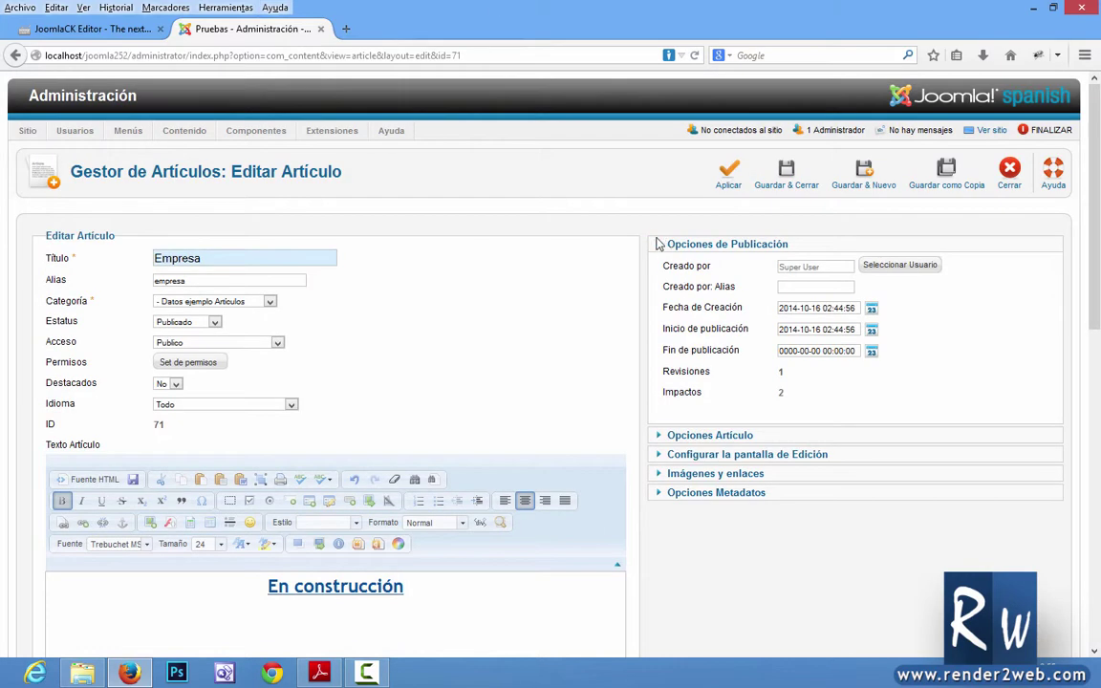
Save the article and check the reloaded Empresa page on the public site in a new tab
{"action": "left_click", "coordinate": [730, 182]}
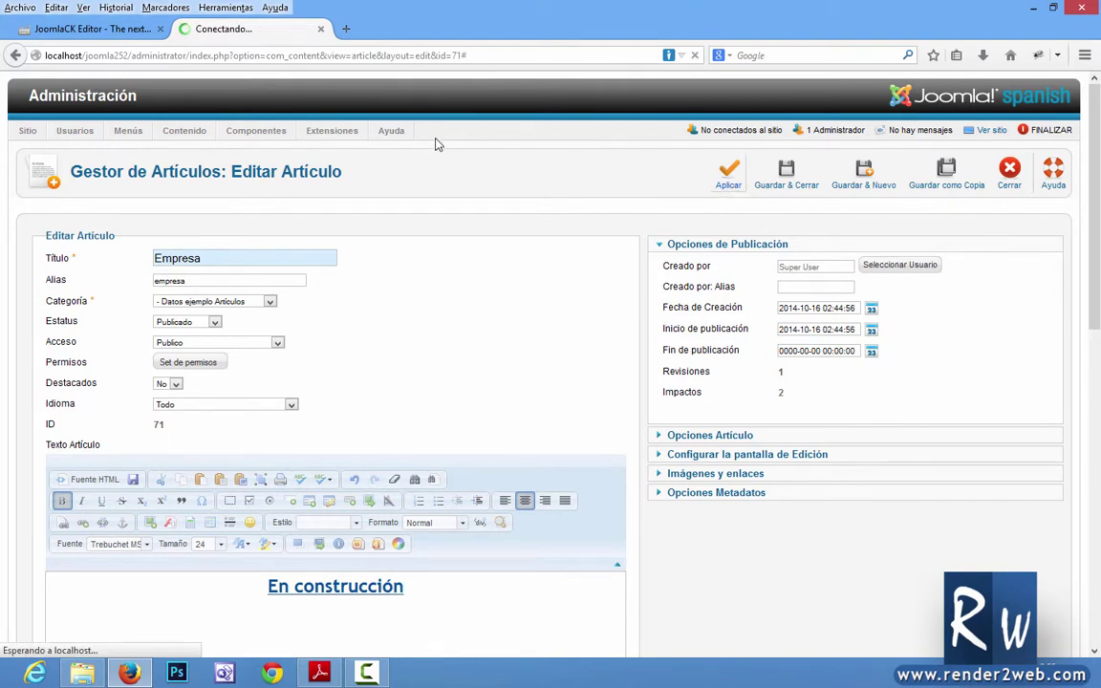
{"action": "left_click", "coordinate": [985, 131]}
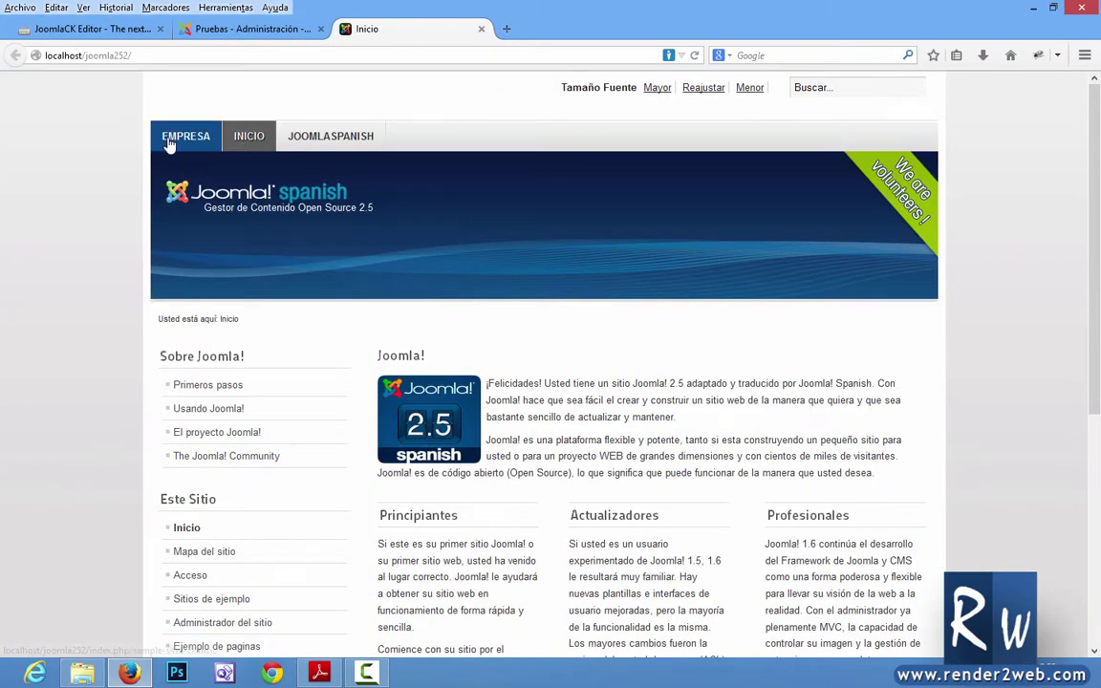
{"action": "left_click", "coordinate": [170, 141]}
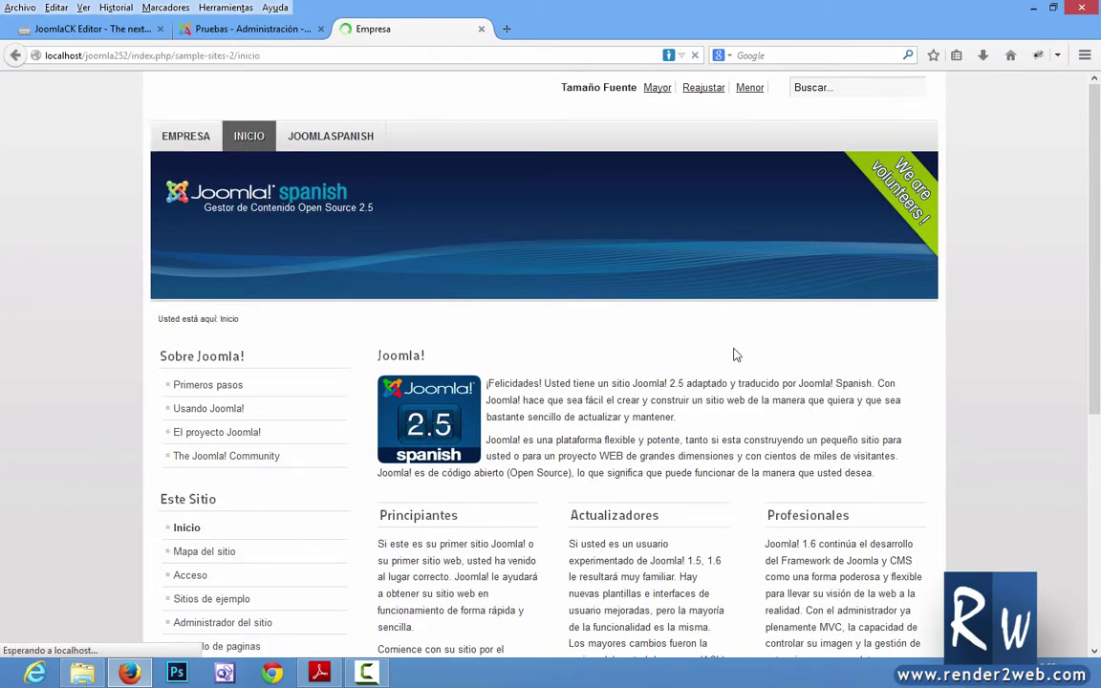
{"action": "triple_click", "coordinate": [594, 413]}
{"action": "key", "text": "F5"}
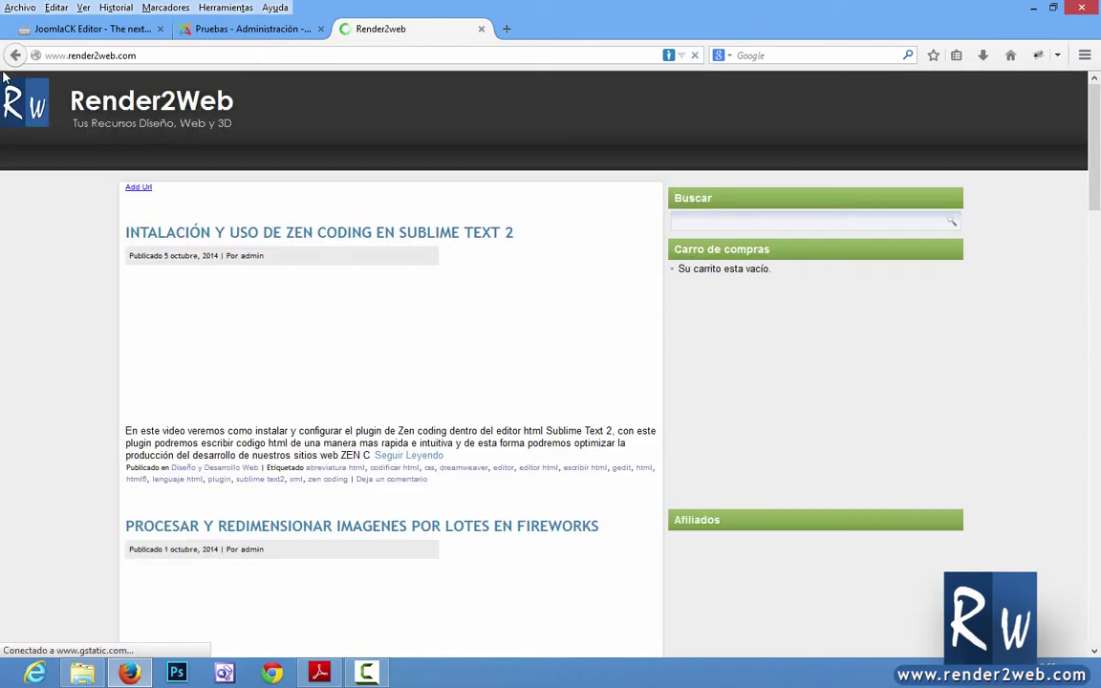
{"action": "left_click", "coordinate": [15, 54]}
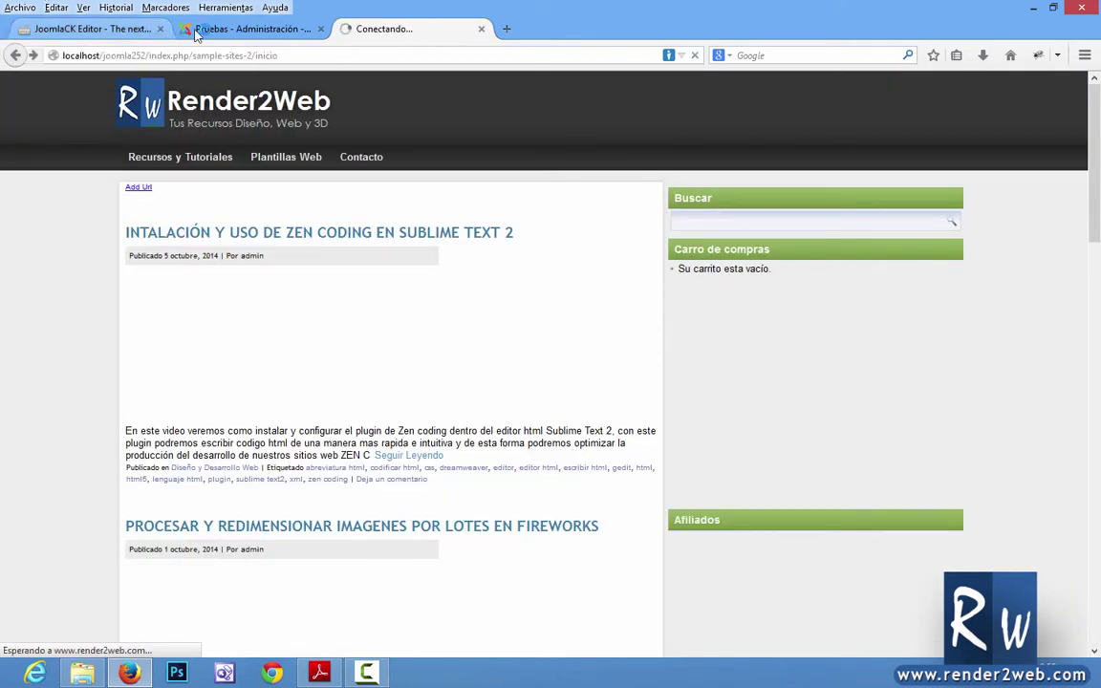
{"action": "left_click", "coordinate": [181, 29]}
{"action": "scroll", "coordinate": [455, 356], "scroll_direction": "down", "scroll_amount": 5}
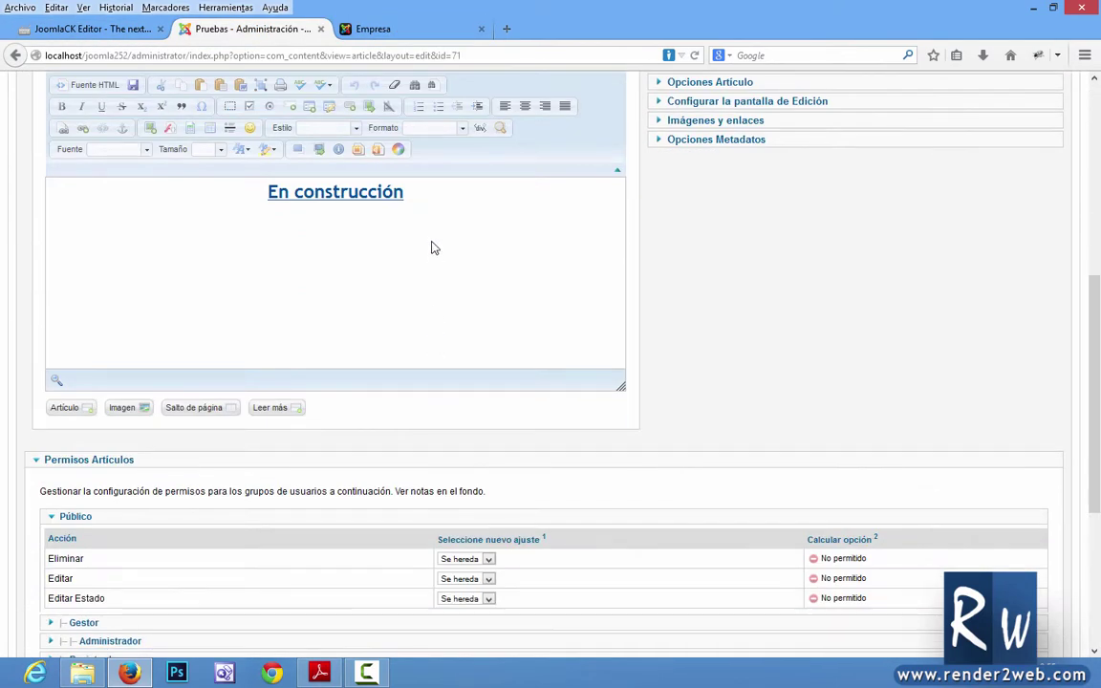
Start a new line below the heading and browse the server's images for insertion
{"action": "left_click", "coordinate": [422, 197]}
{"action": "key", "text": "Return"}
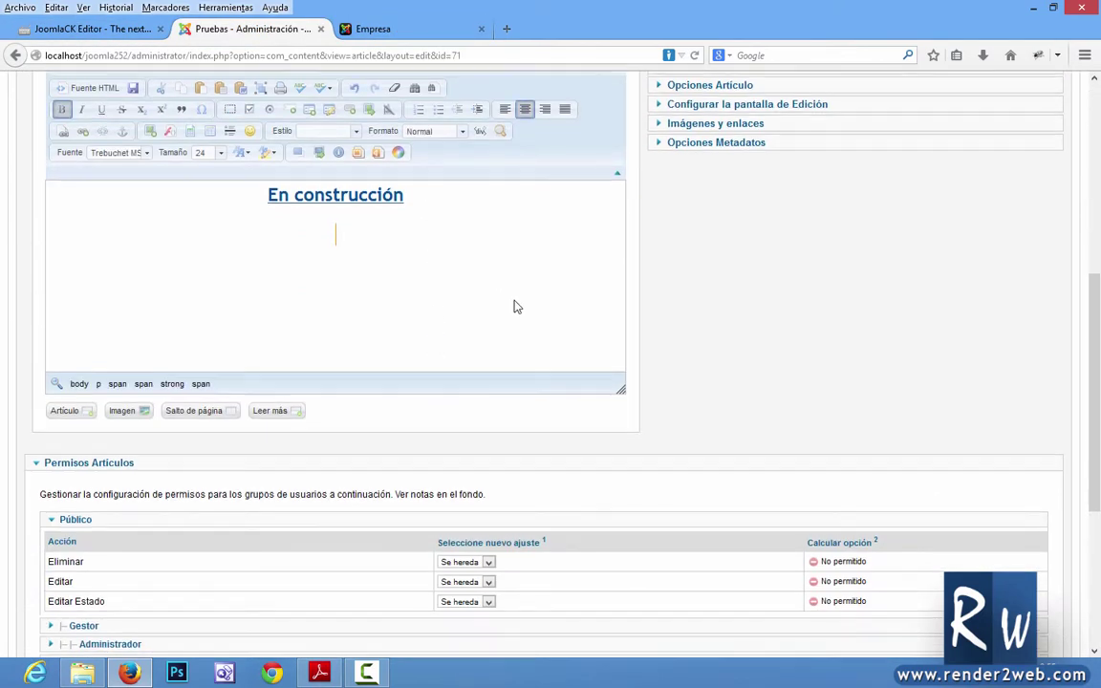
{"action": "scroll", "coordinate": [521, 287], "scroll_direction": "up", "scroll_amount": 2}
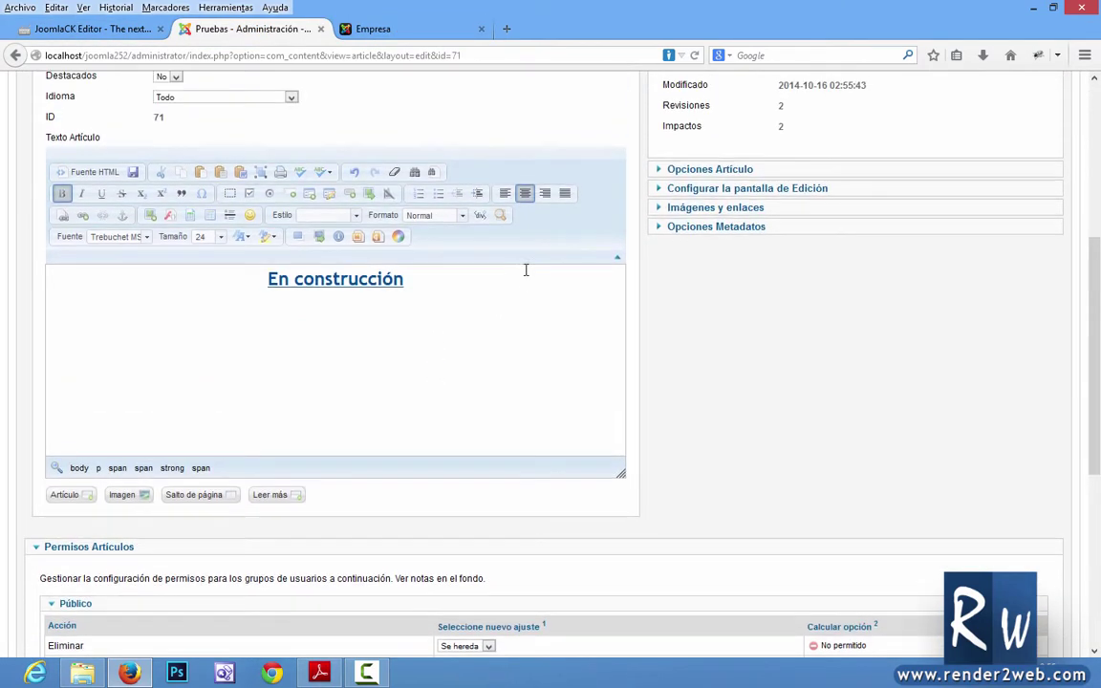
{"action": "left_click", "coordinate": [150, 216]}
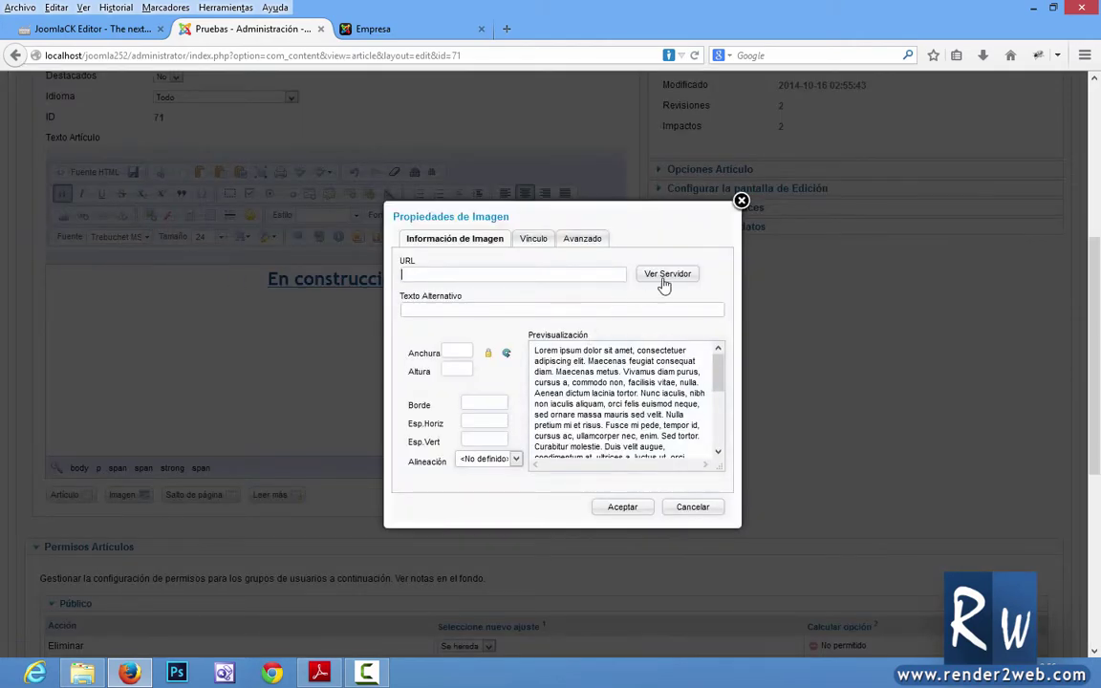
{"action": "left_click", "coordinate": [664, 279]}
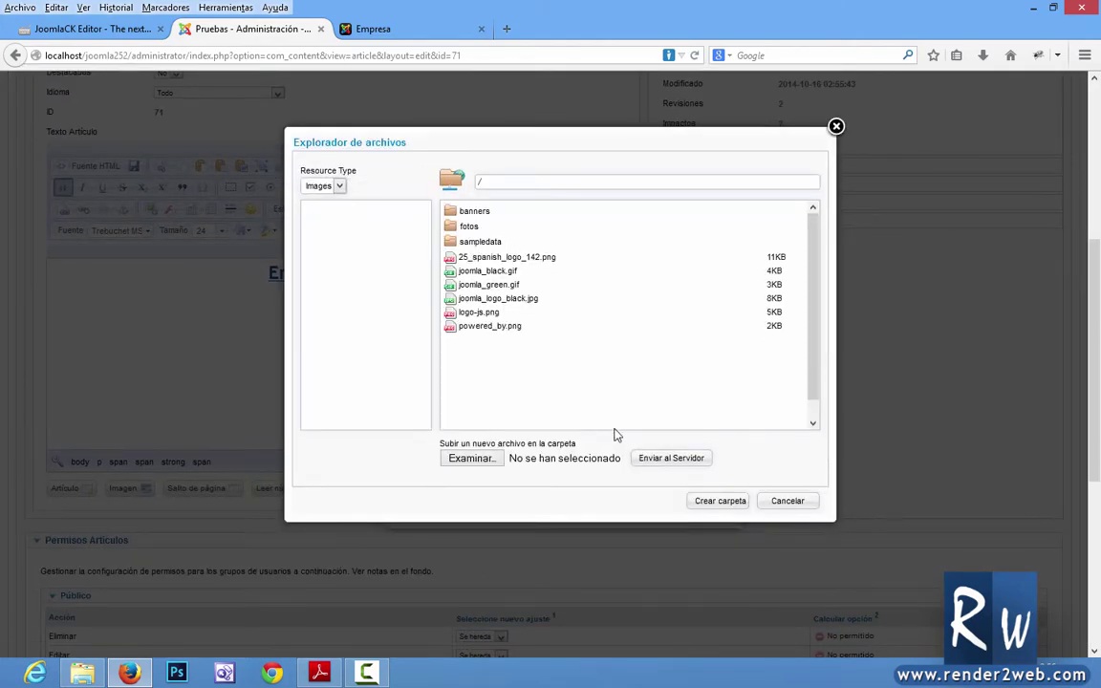
Create a new folder named fotos2 after 'fotos' is rejected, open it, and begin an upload
{"action": "left_click", "coordinate": [719, 501]}
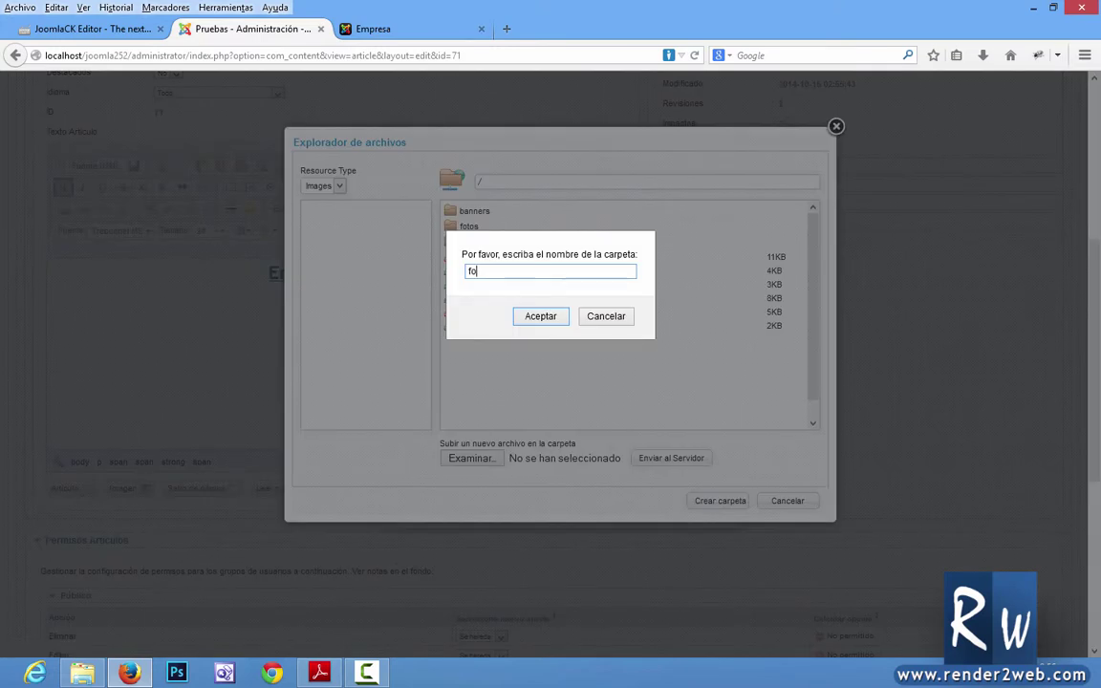
{"action": "key", "text": "Return"}
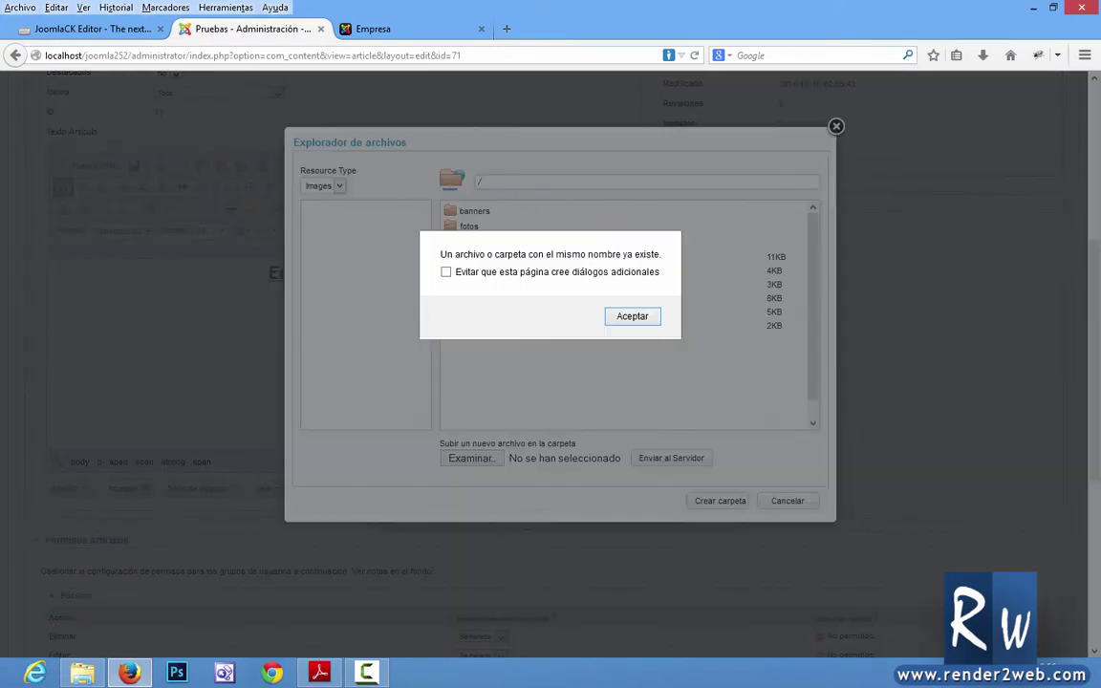
{"action": "left_click", "coordinate": [631, 315]}
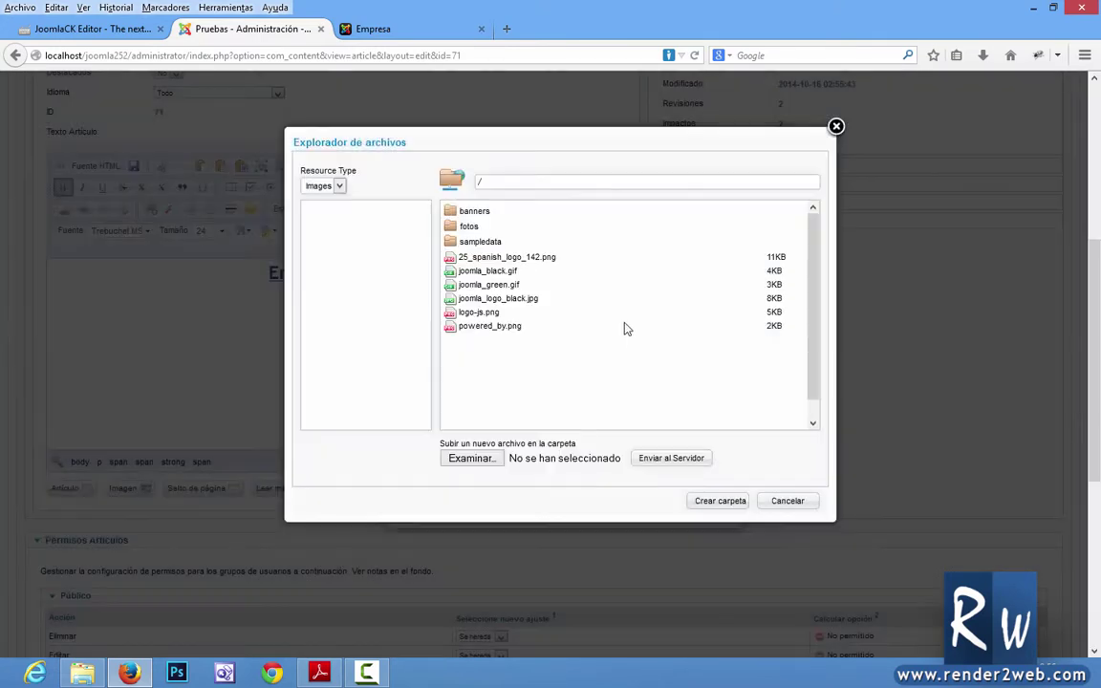
{"action": "left_click", "coordinate": [718, 503]}
{"action": "type", "text": "fotos"}
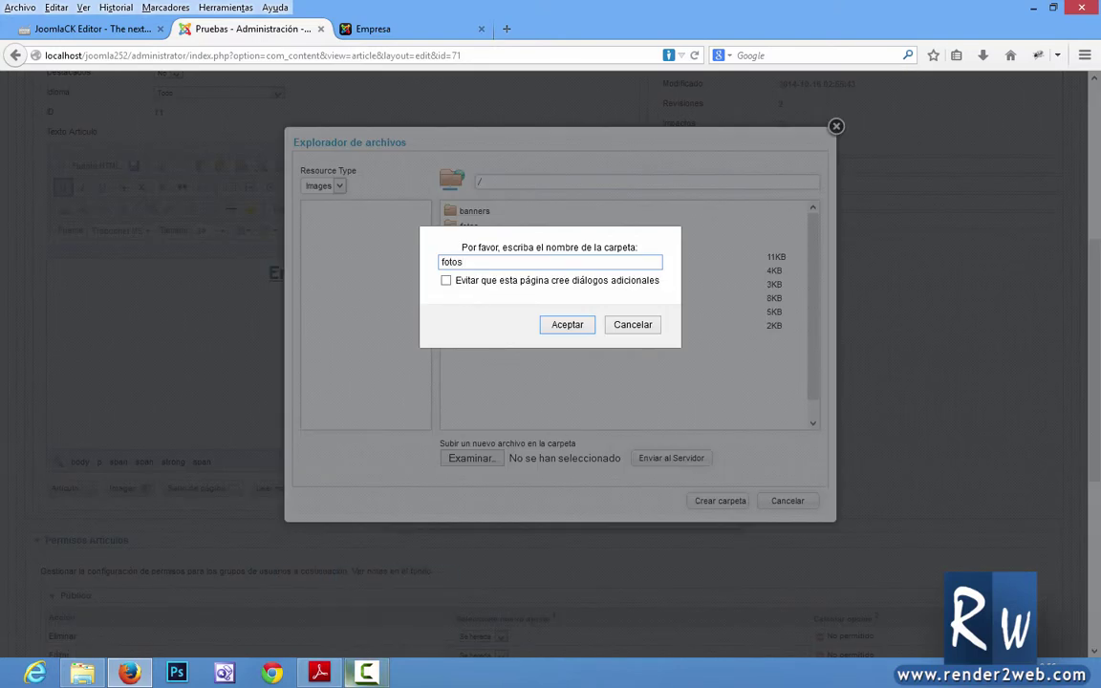
{"action": "type", "text": "2"}
{"action": "key", "text": "Return"}
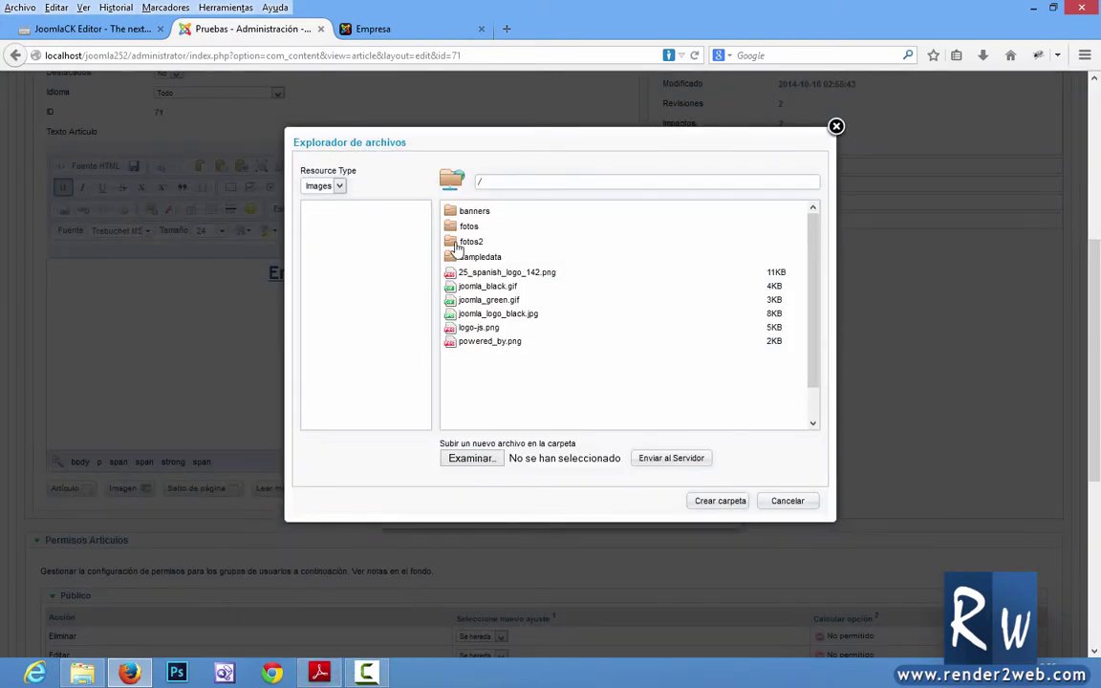
{"action": "double_click", "coordinate": [461, 244]}
{"action": "left_click", "coordinate": [471, 458]}
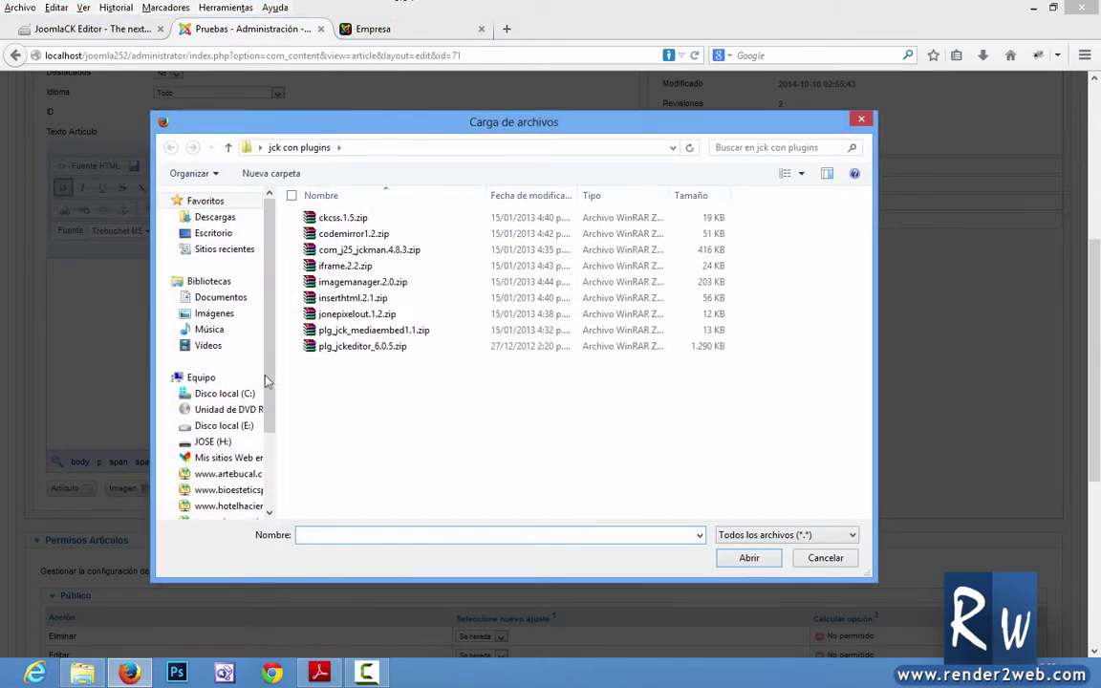
Choose seguros_docentes.jpg from the desktop's quintero folder as the file to upload
{"action": "left_click", "coordinate": [218, 313]}
{"action": "double_click", "coordinate": [325, 234]}
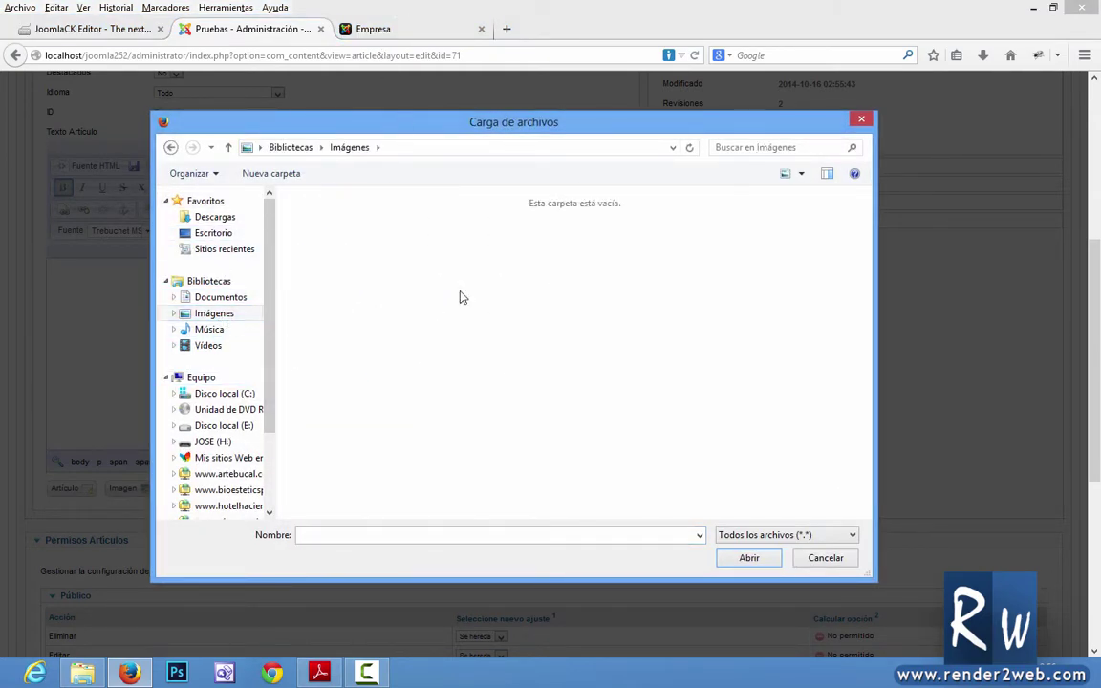
{"action": "left_click", "coordinate": [572, 229]}
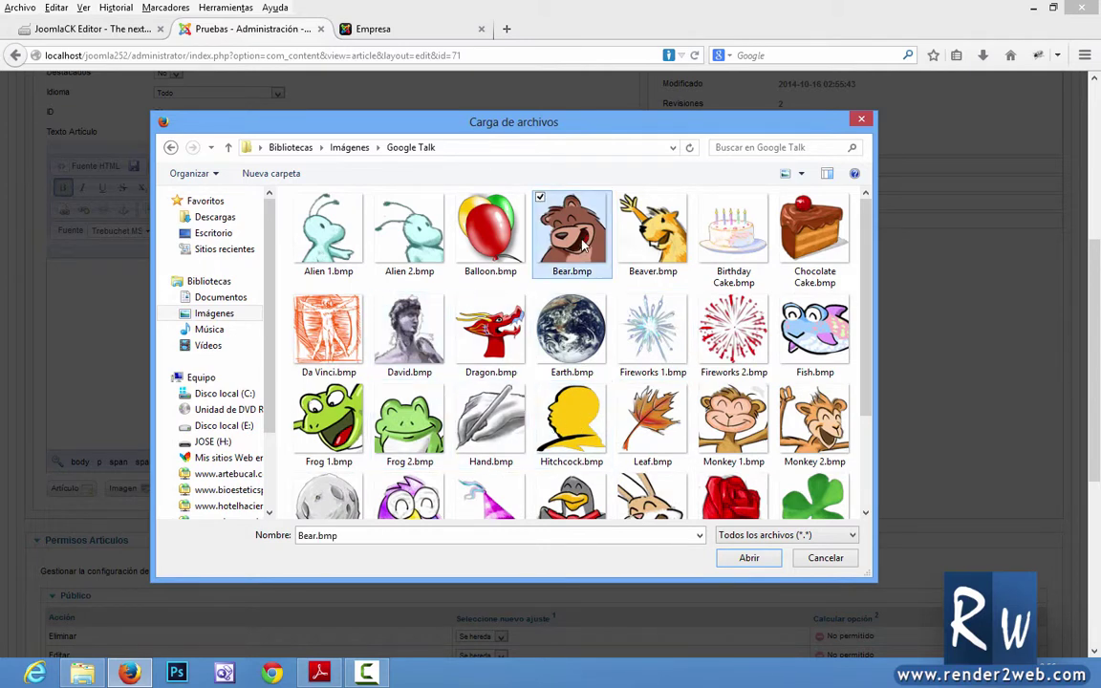
{"action": "scroll", "coordinate": [734, 421], "scroll_direction": "down", "scroll_amount": 3}
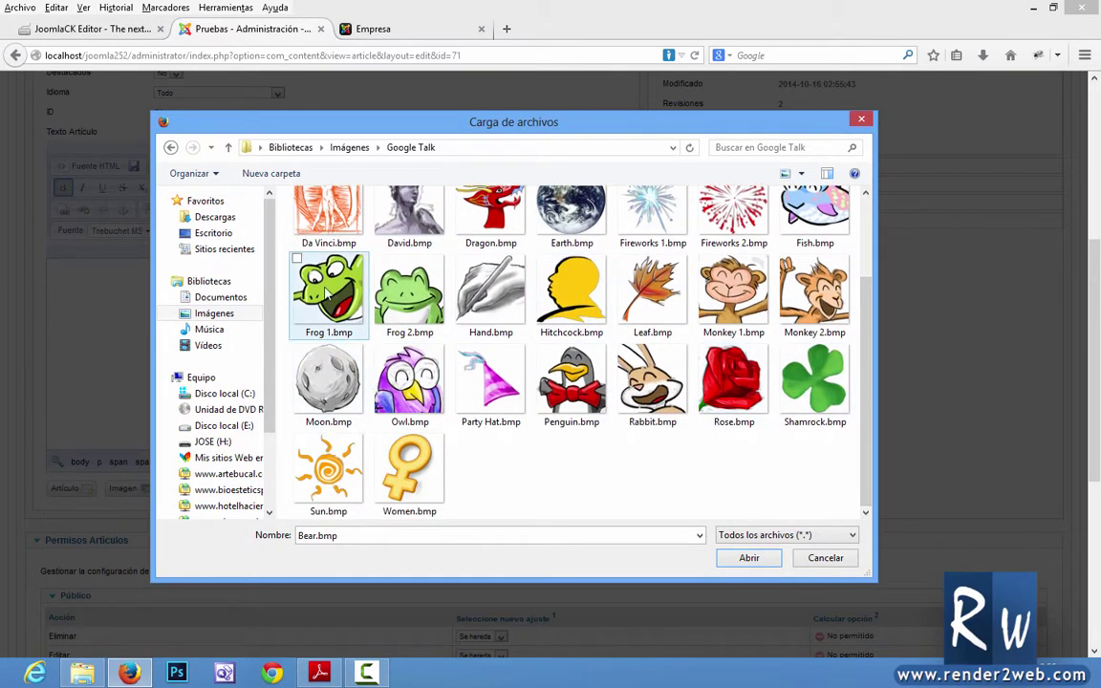
{"action": "left_click", "coordinate": [225, 236]}
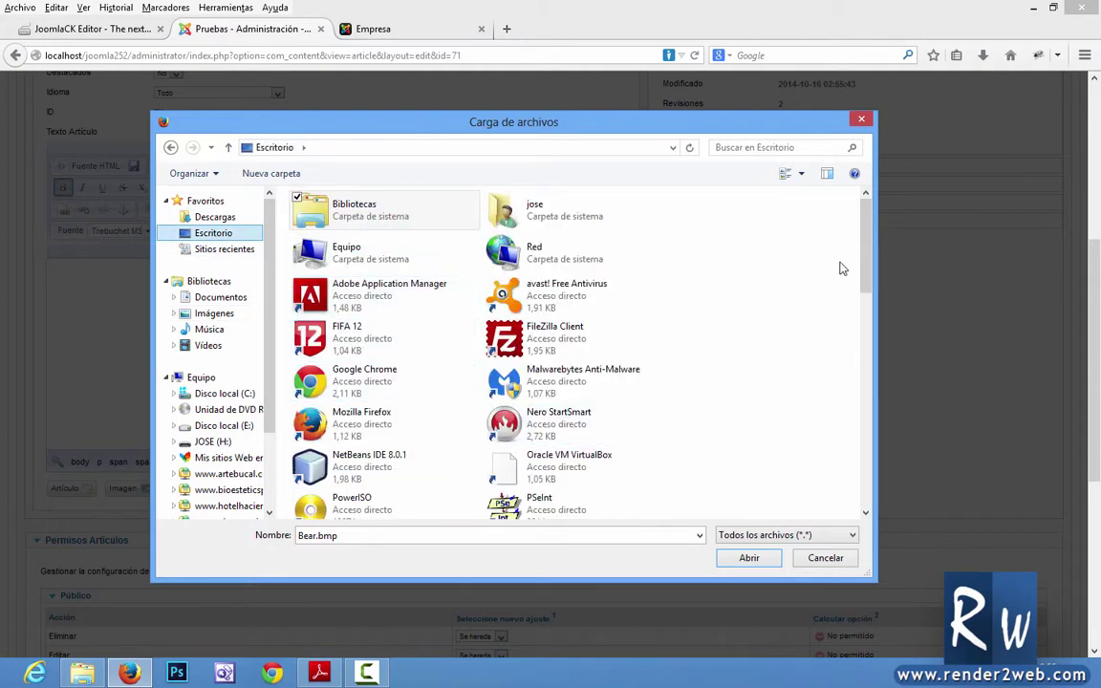
{"action": "left_click_drag", "start_coordinate": [865, 241], "coordinate": [866, 371]}
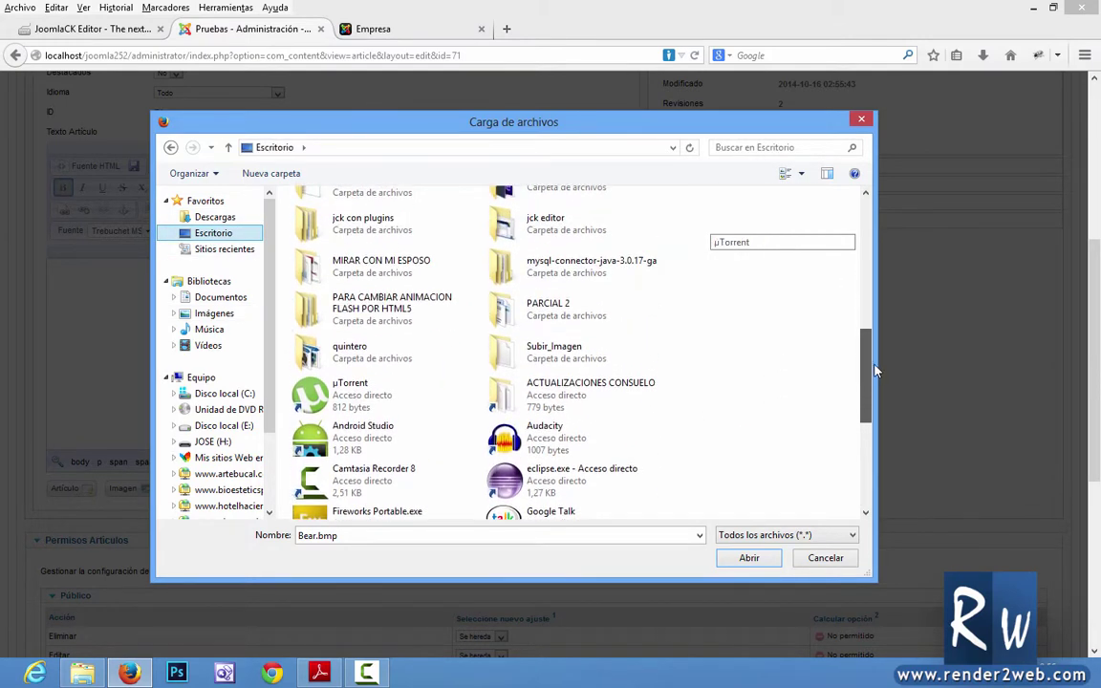
{"action": "double_click", "coordinate": [356, 356]}
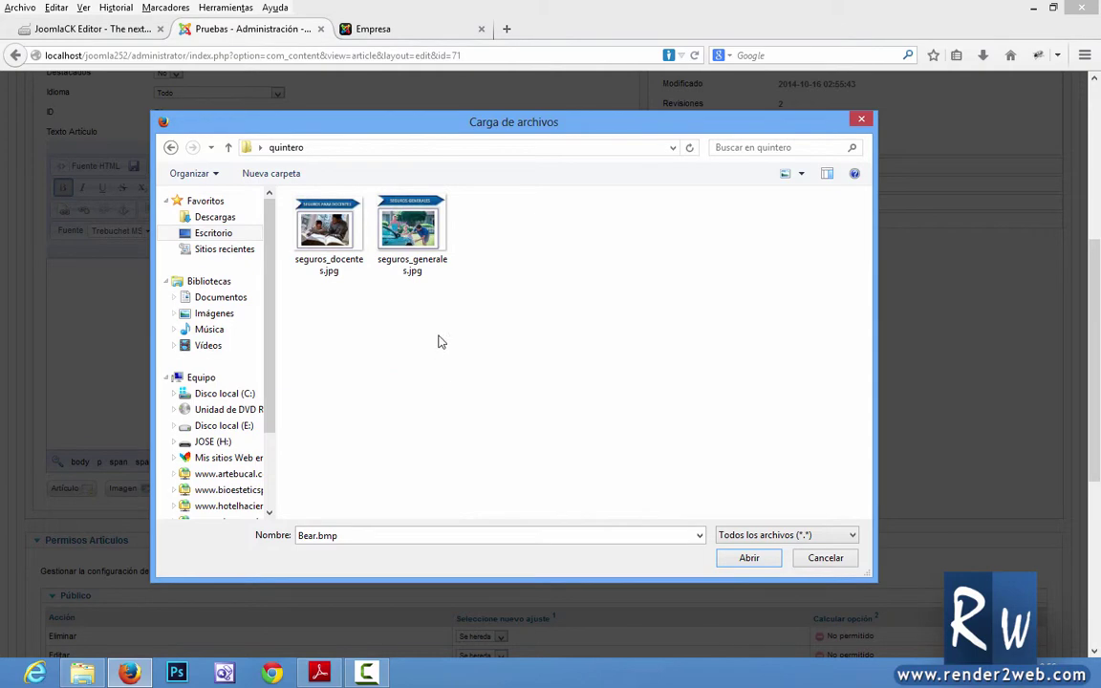
{"action": "left_click", "coordinate": [339, 224]}
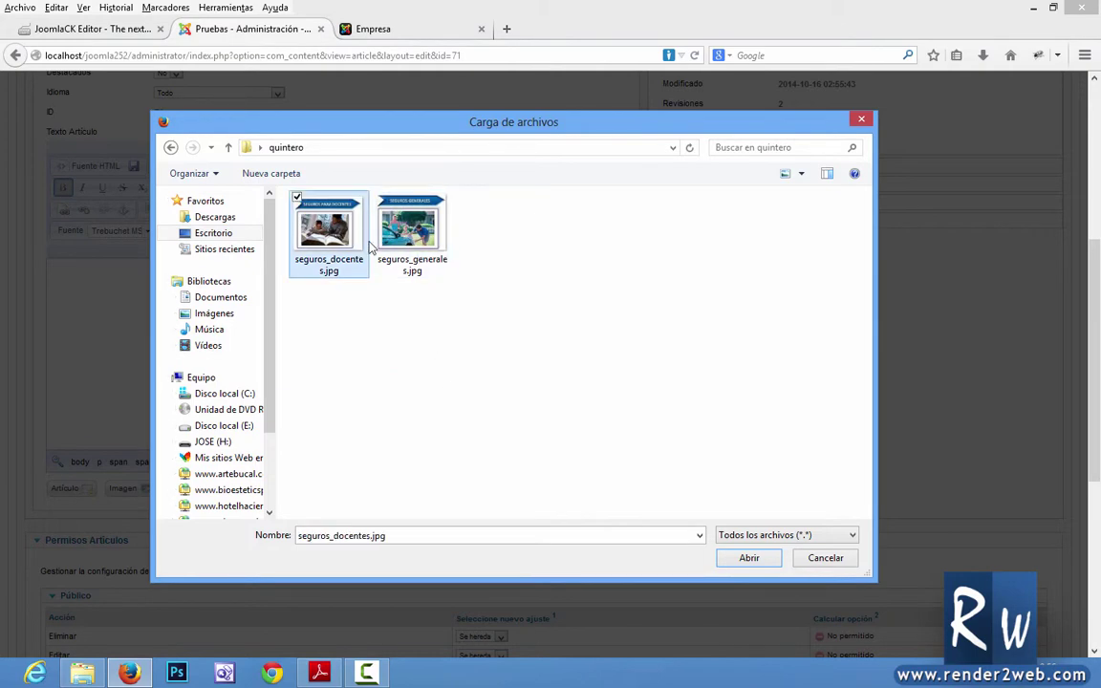
{"action": "left_click", "coordinate": [747, 558]}
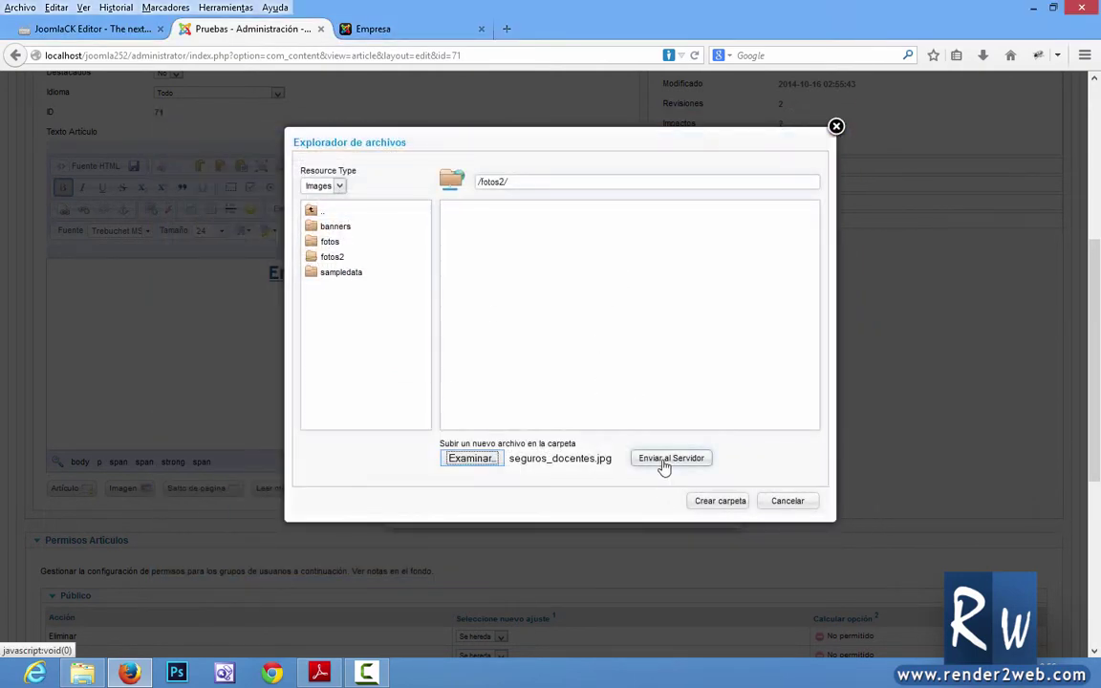
Upload seguros_docentes.jpg to fotos2 and select it as the article image
{"action": "left_click", "coordinate": [663, 462]}
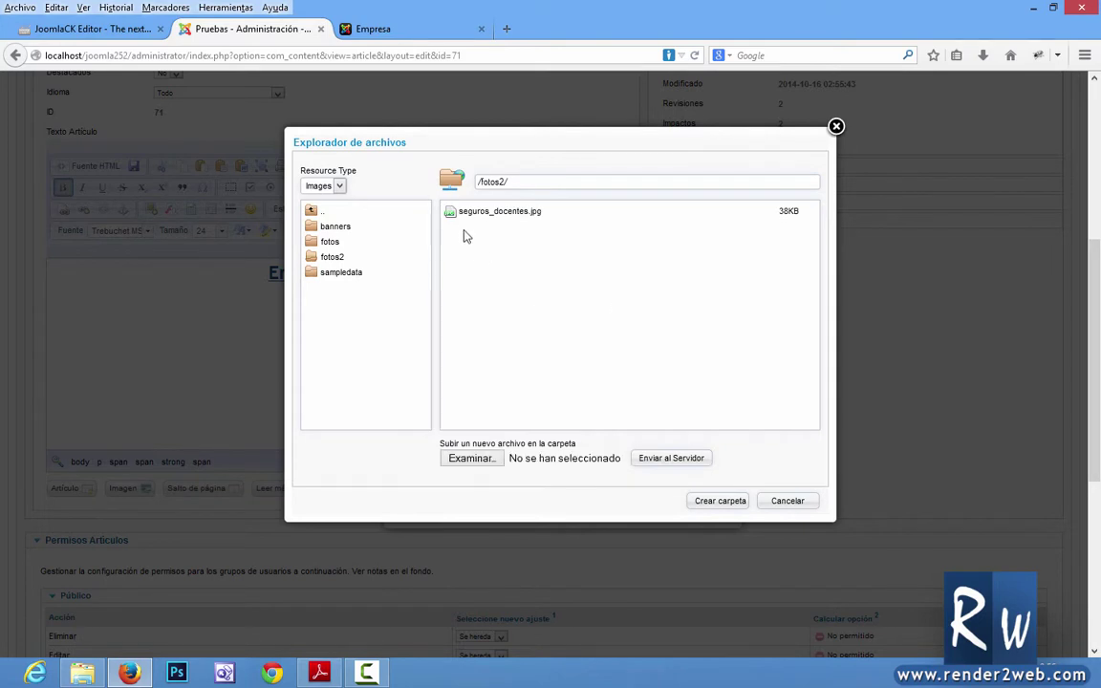
{"action": "mouse_move", "coordinate": [454, 222]}
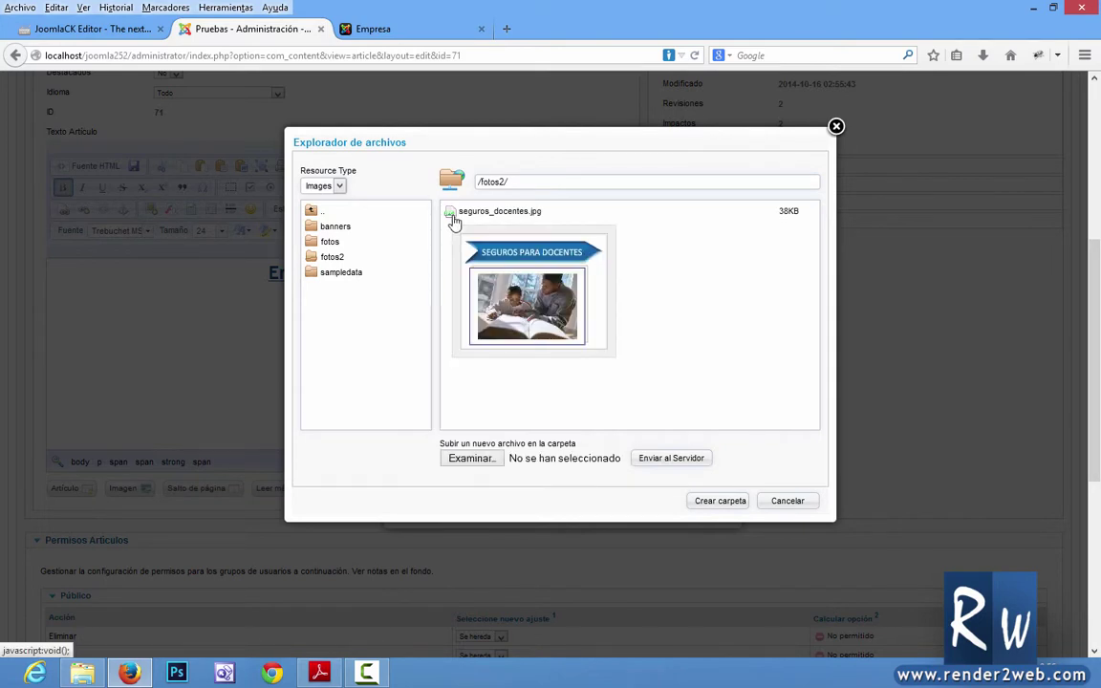
{"action": "left_click", "coordinate": [455, 220]}
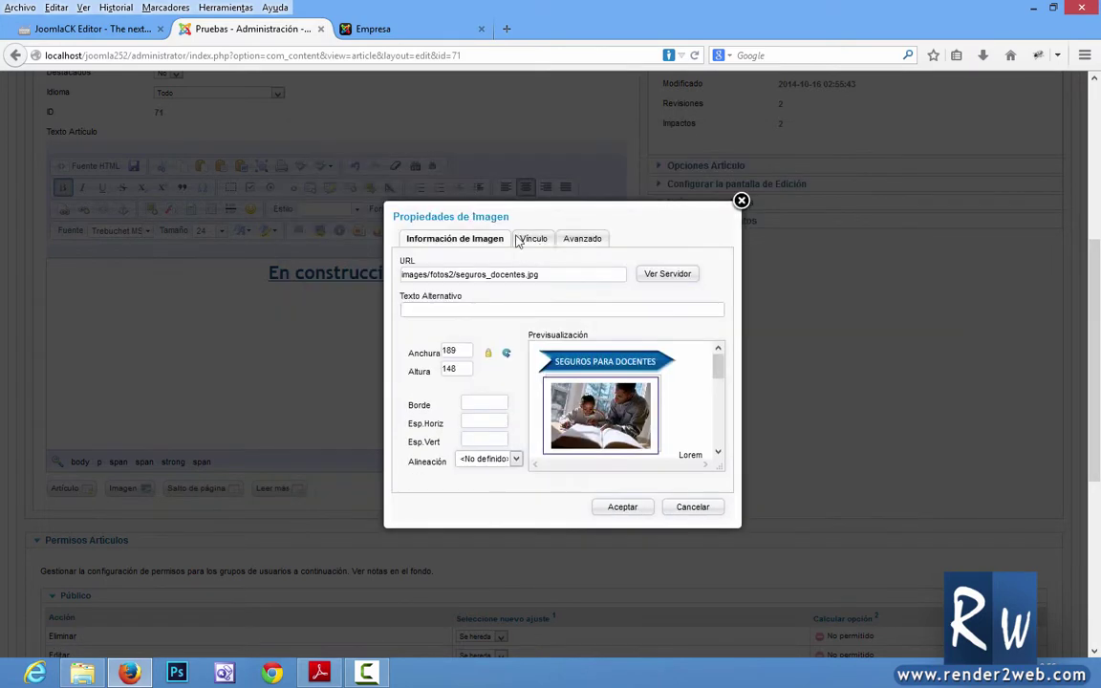
Insert the seguros_docentes.jpg image below the heading and set its width to 300 px
{"action": "left_click", "coordinate": [631, 507]}
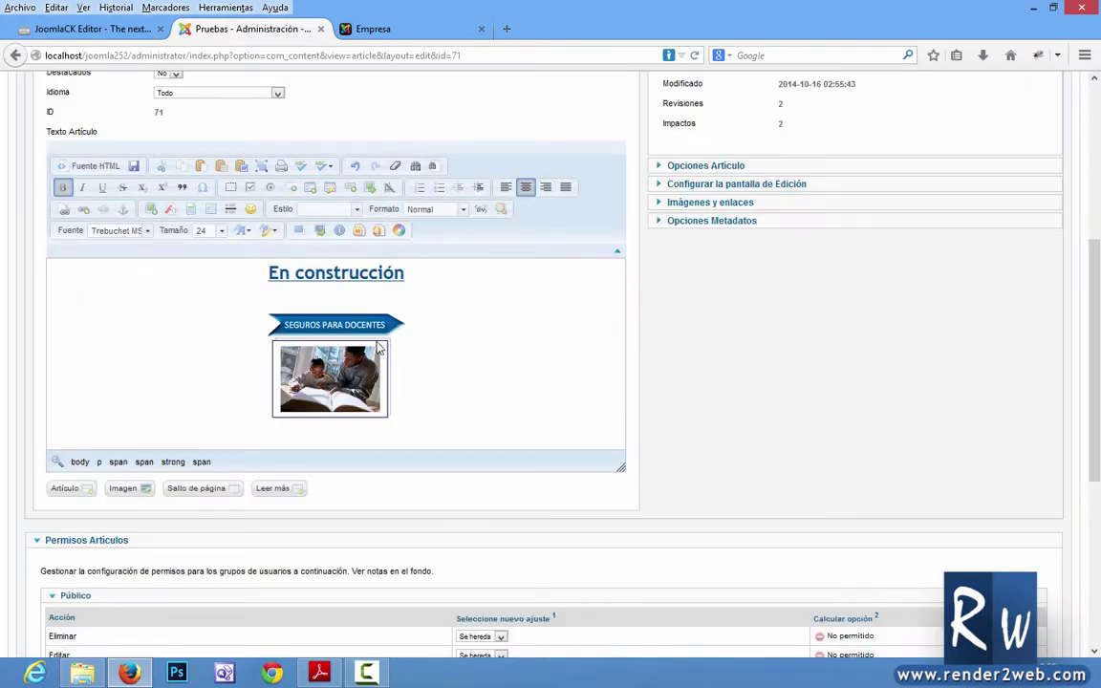
{"action": "left_click_drag", "start_coordinate": [407, 421], "coordinate": [399, 451]}
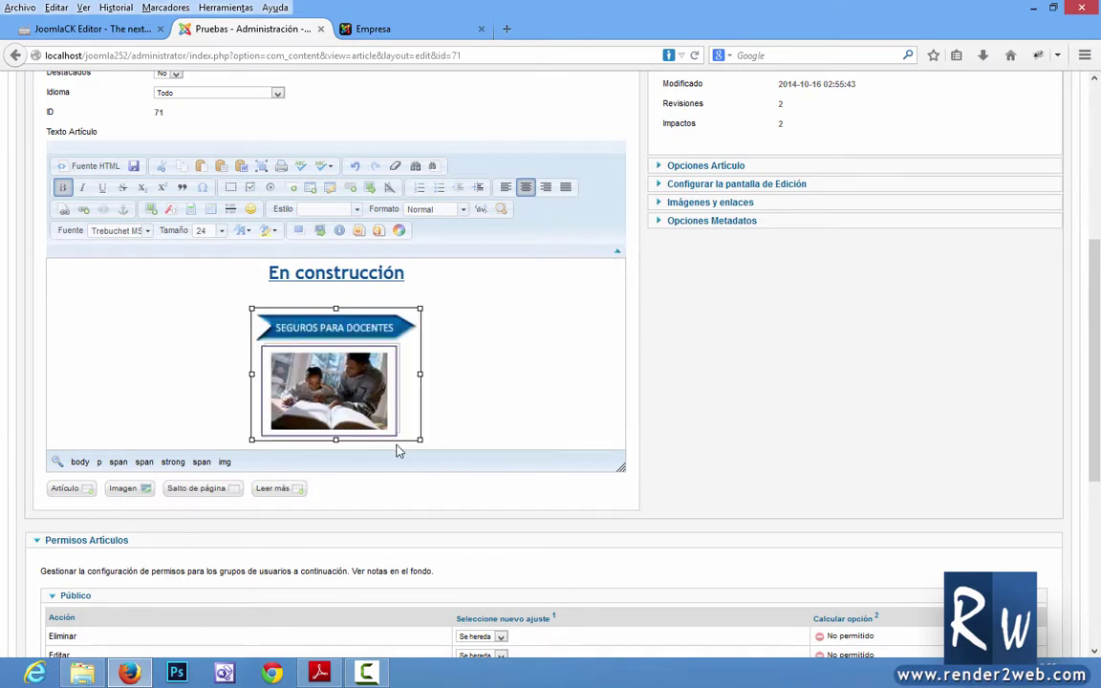
{"action": "right_click", "coordinate": [334, 356]}
{"action": "left_click", "coordinate": [405, 417]}
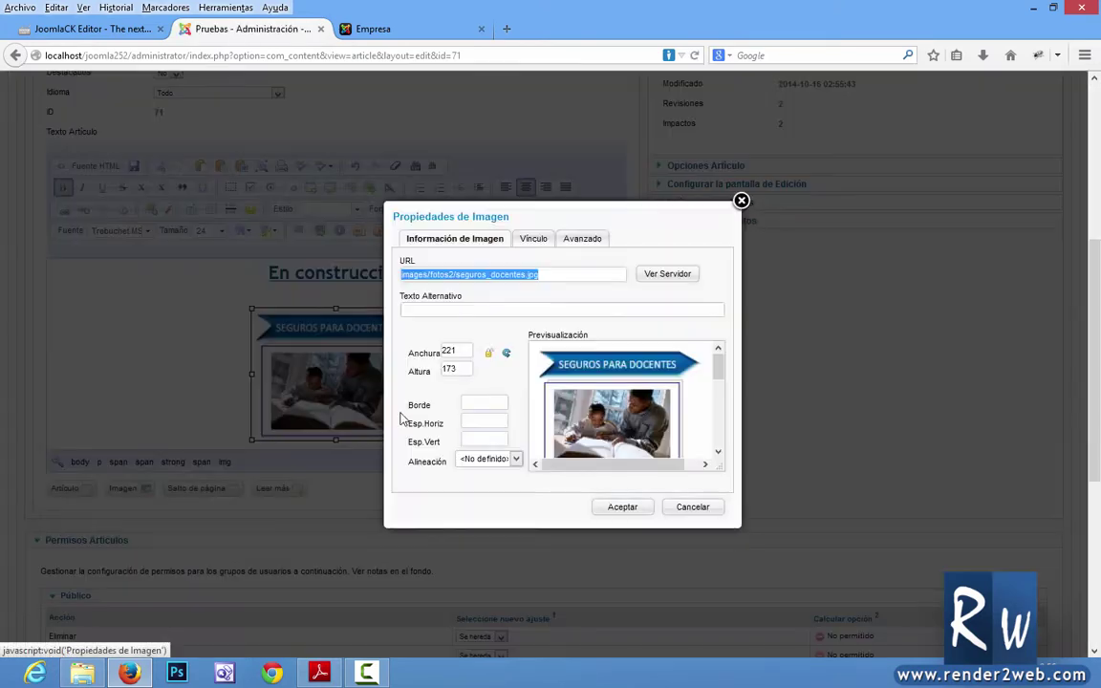
{"action": "left_click", "coordinate": [494, 375]}
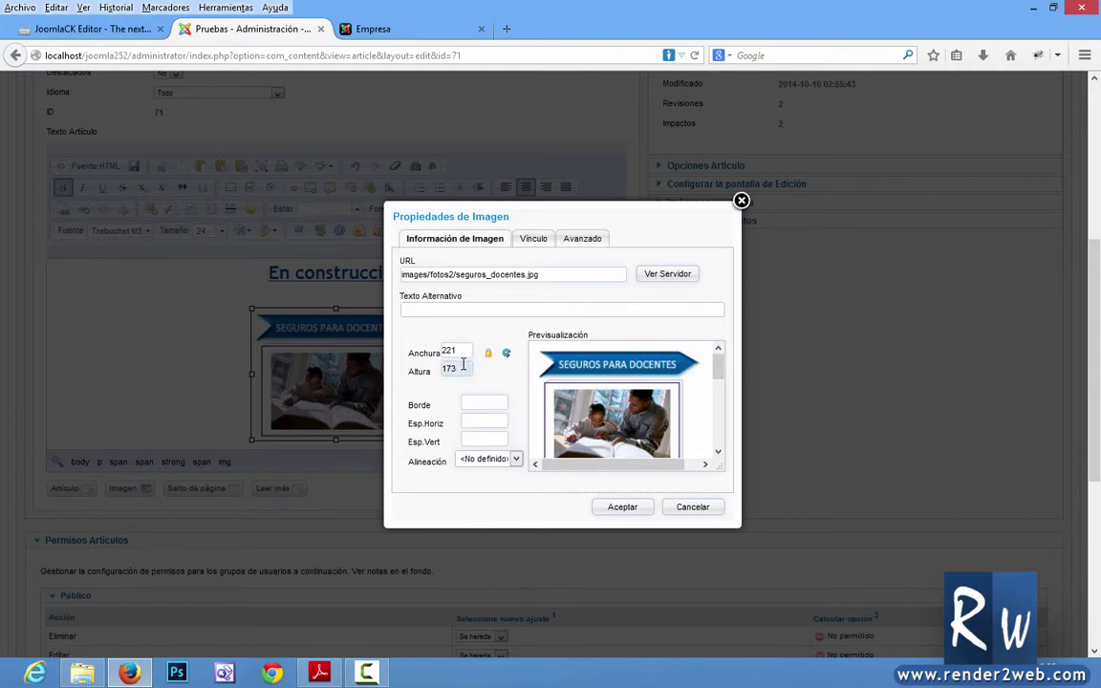
{"action": "type", "text": "300"}
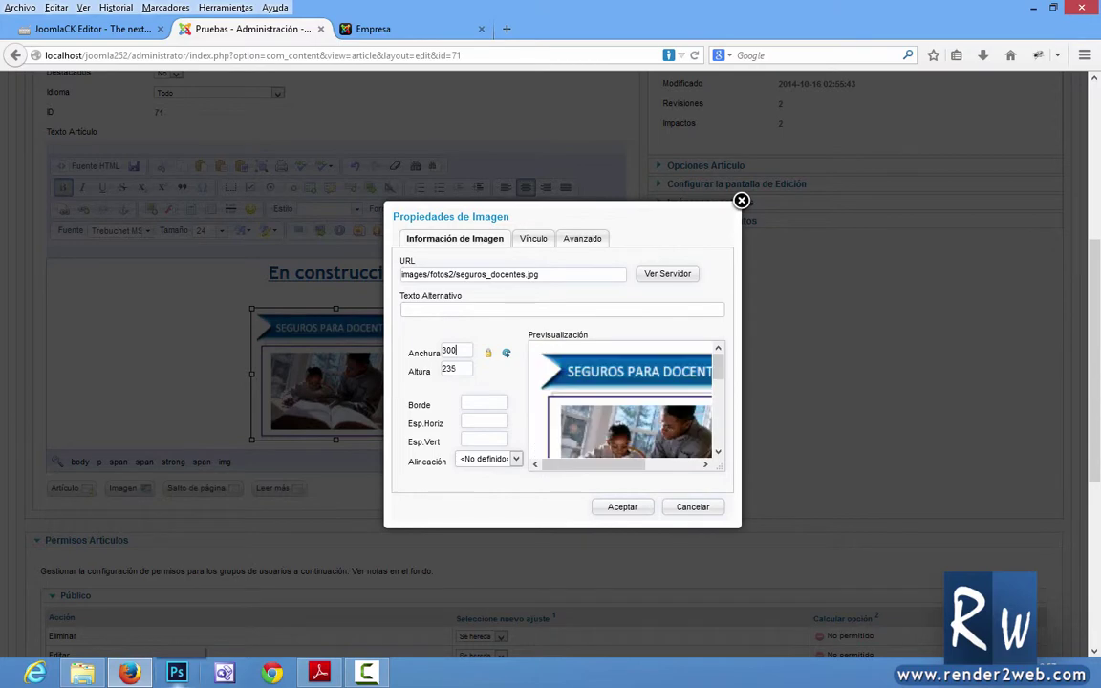
{"action": "key", "text": "Return"}
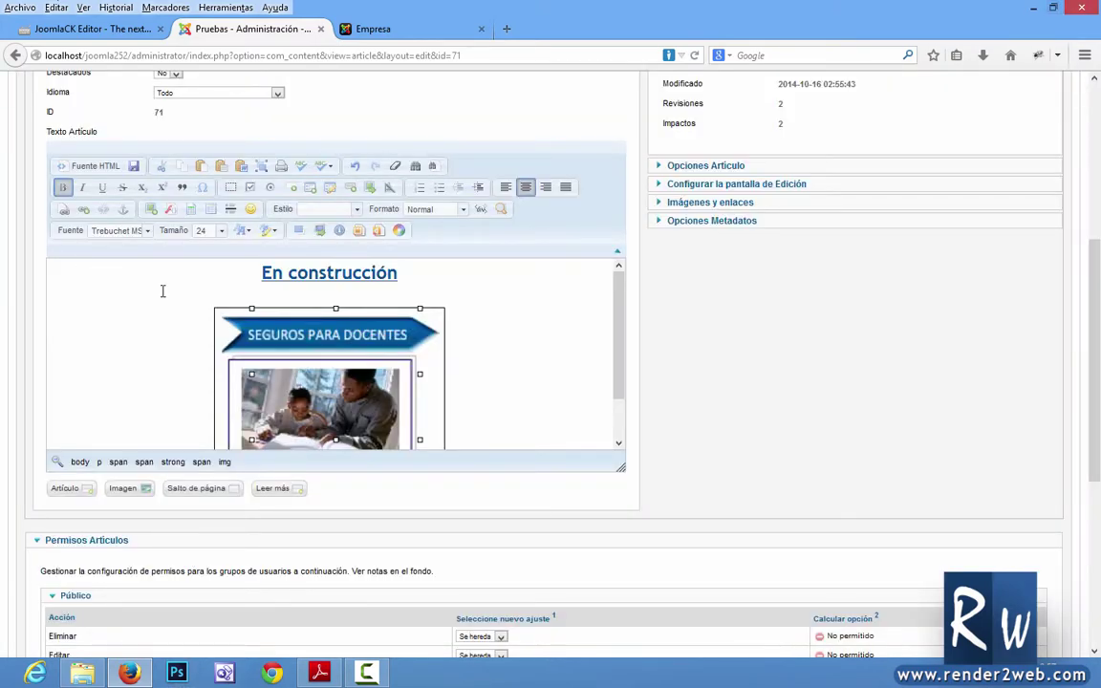
Save the article with the resized image
{"action": "left_click", "coordinate": [464, 316]}
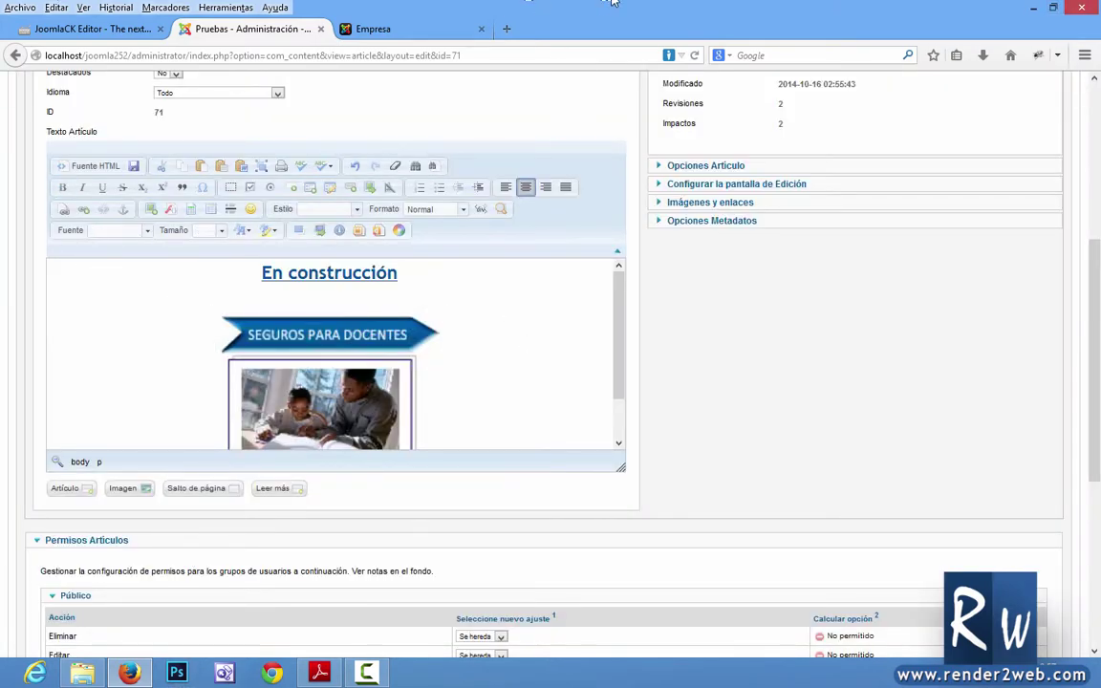
{"action": "key", "text": "ctrl+s"}
{"action": "left_click", "coordinate": [728, 95]}
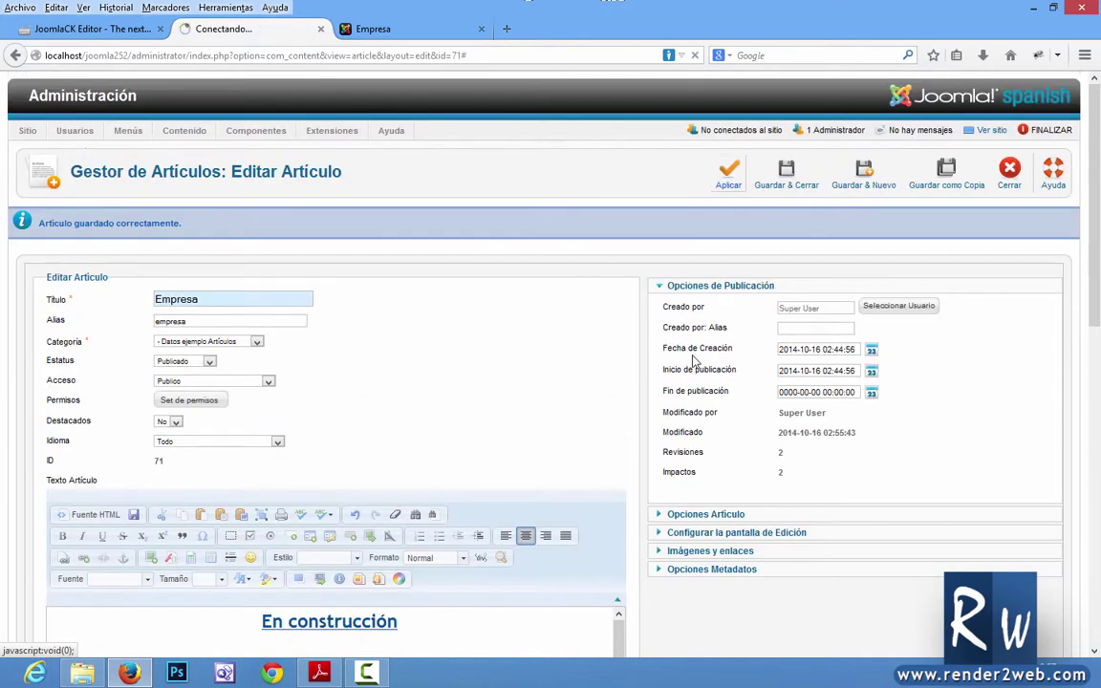
Confirm the new image on the refreshed public Empresa page, then return to the editor
{"action": "left_click", "coordinate": [421, 29]}
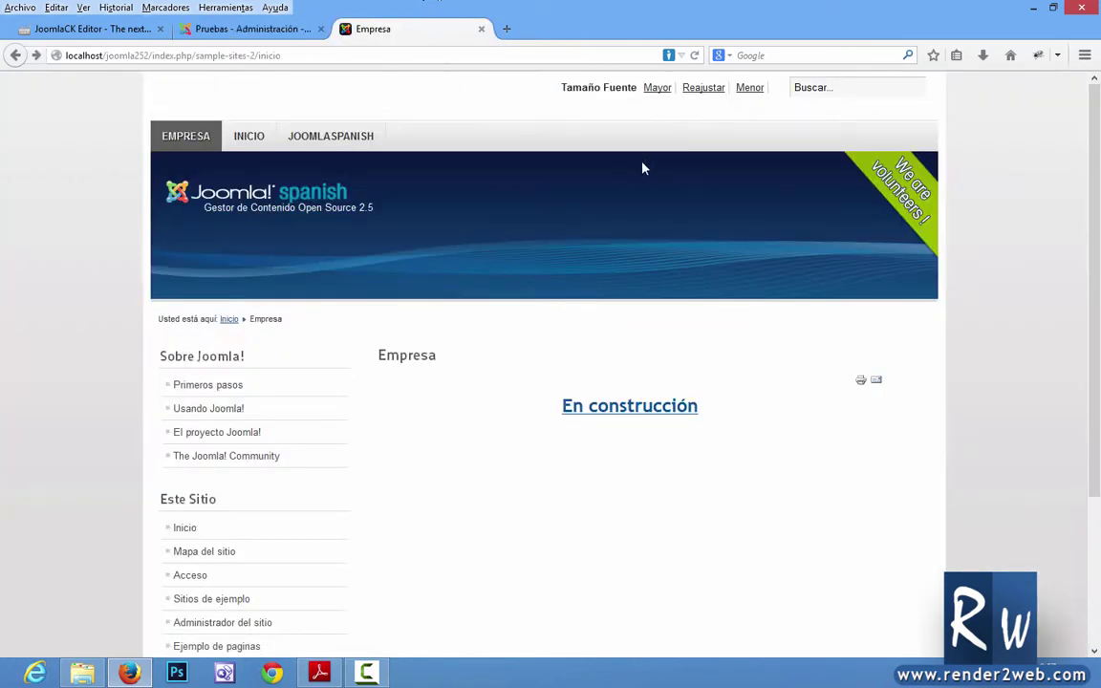
{"action": "left_click", "coordinate": [695, 56]}
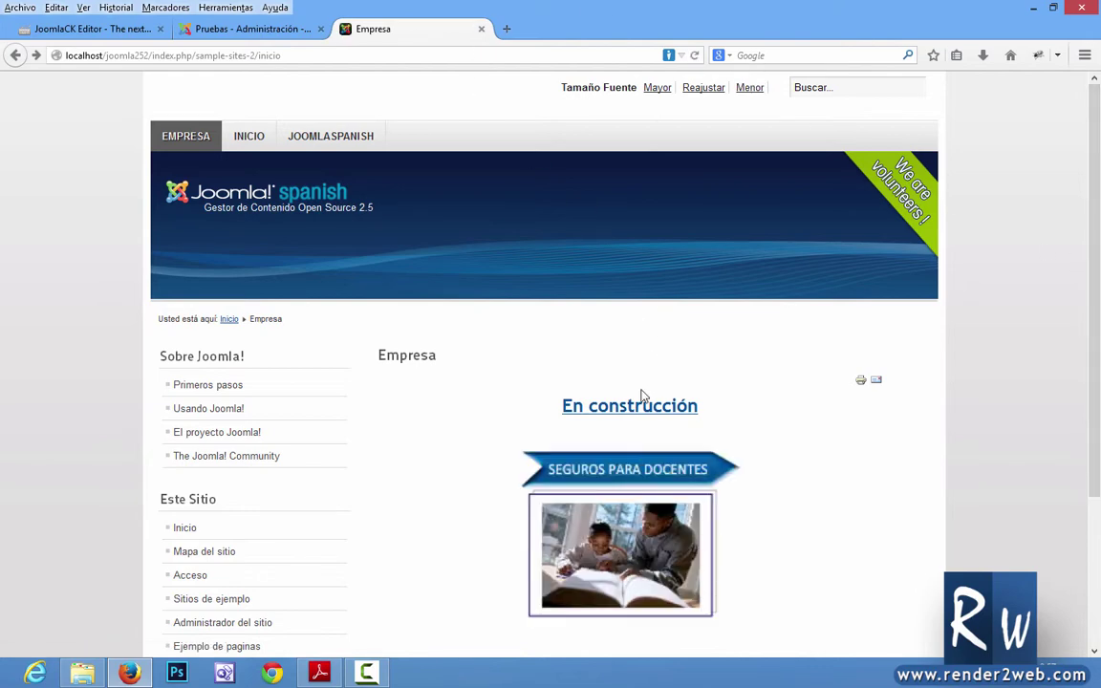
{"action": "left_click", "coordinate": [229, 30]}
{"action": "scroll", "coordinate": [599, 511], "scroll_direction": "down", "scroll_amount": 5}
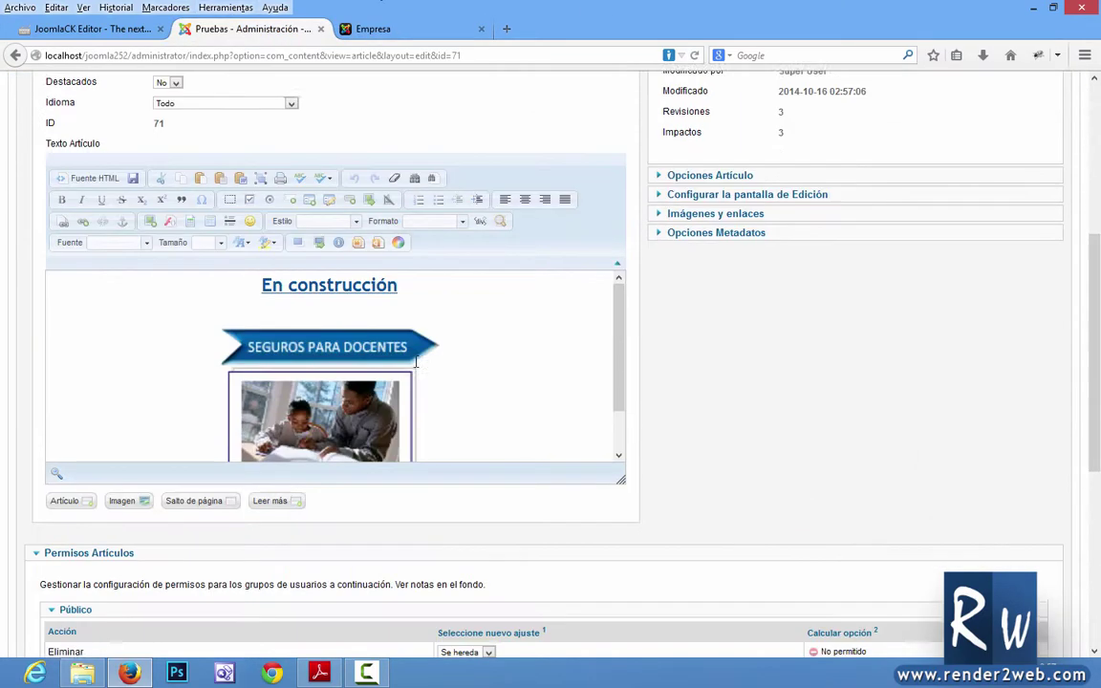
Below the image, start a 3-row, 2-column, 500 px table with border, spacing and padding 2
{"action": "left_click_drag", "start_coordinate": [618, 473], "coordinate": [654, 563]}
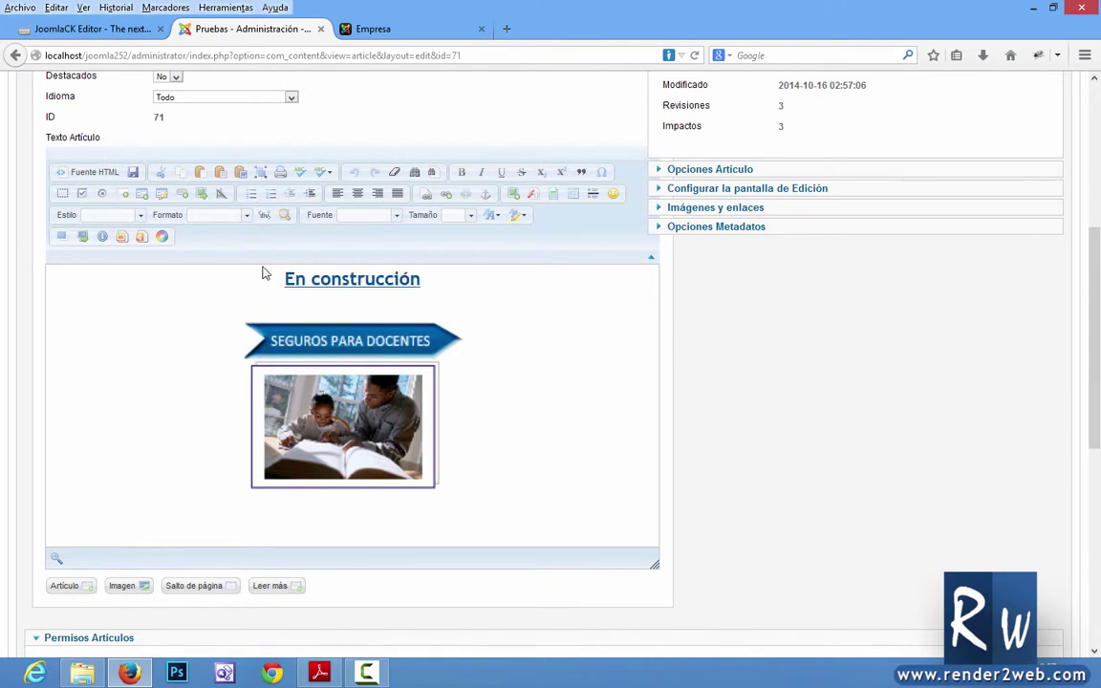
{"action": "left_click", "coordinate": [502, 480]}
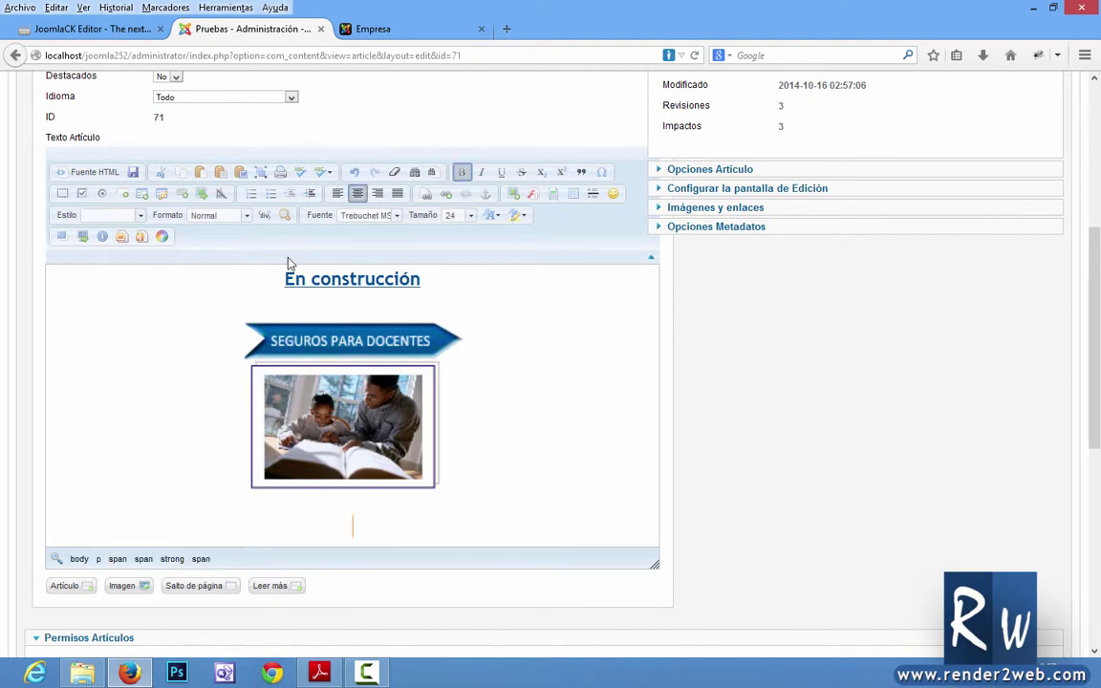
{"action": "left_click", "coordinate": [574, 194]}
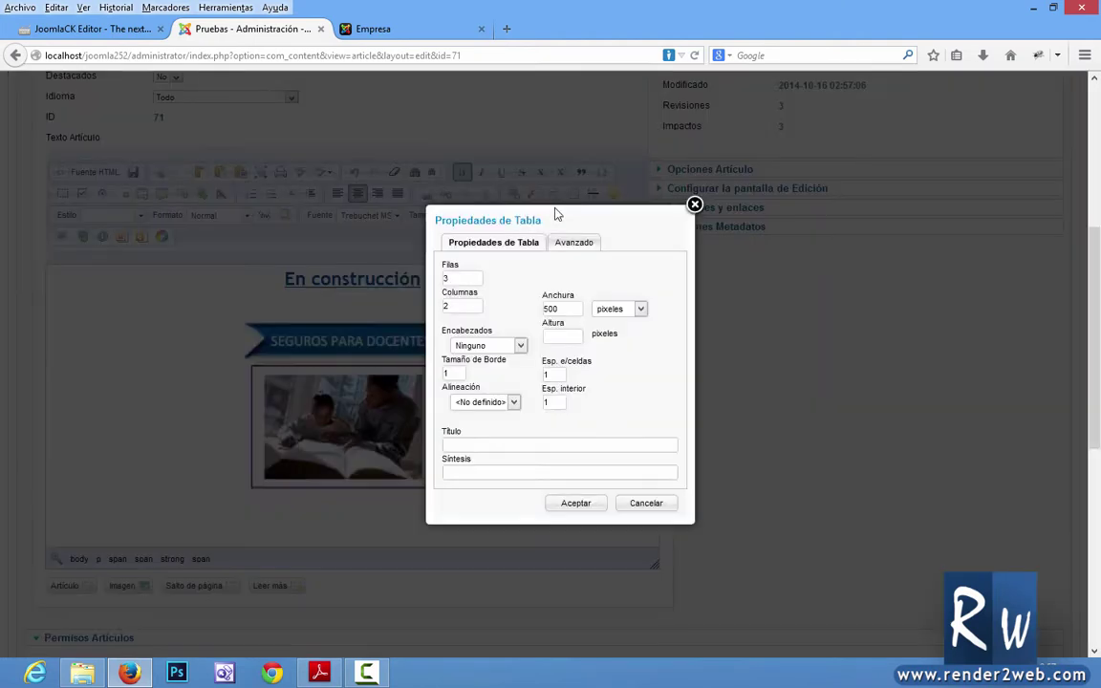
{"action": "left_click", "coordinate": [468, 277]}
{"action": "left_click", "coordinate": [572, 312]}
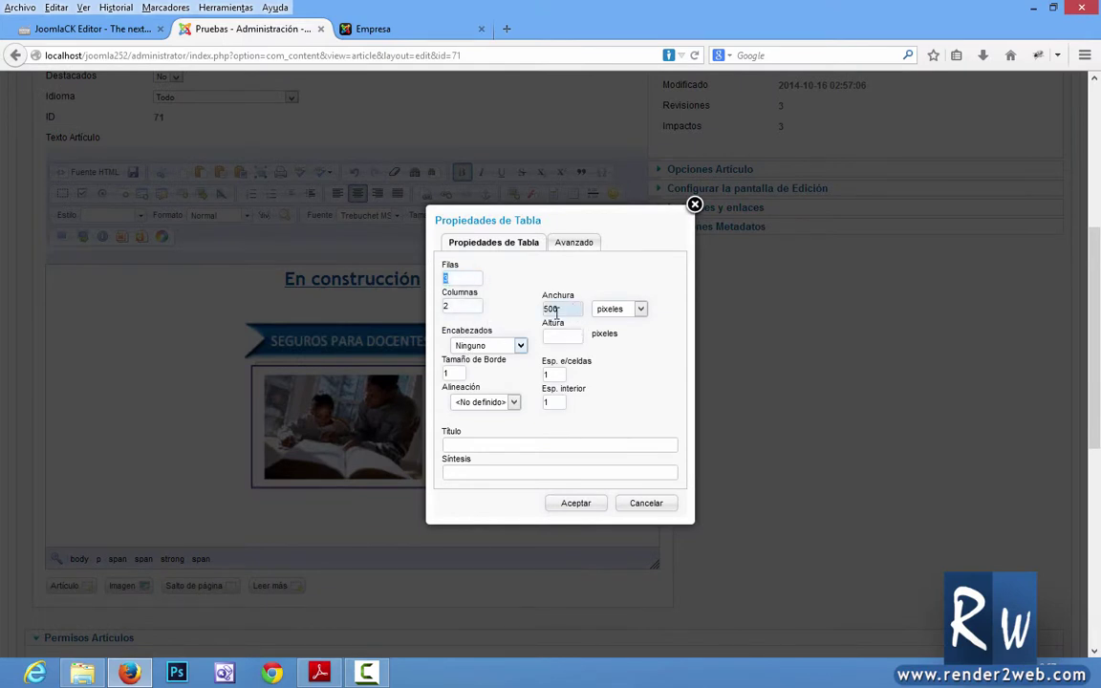
{"action": "left_click", "coordinate": [444, 373]}
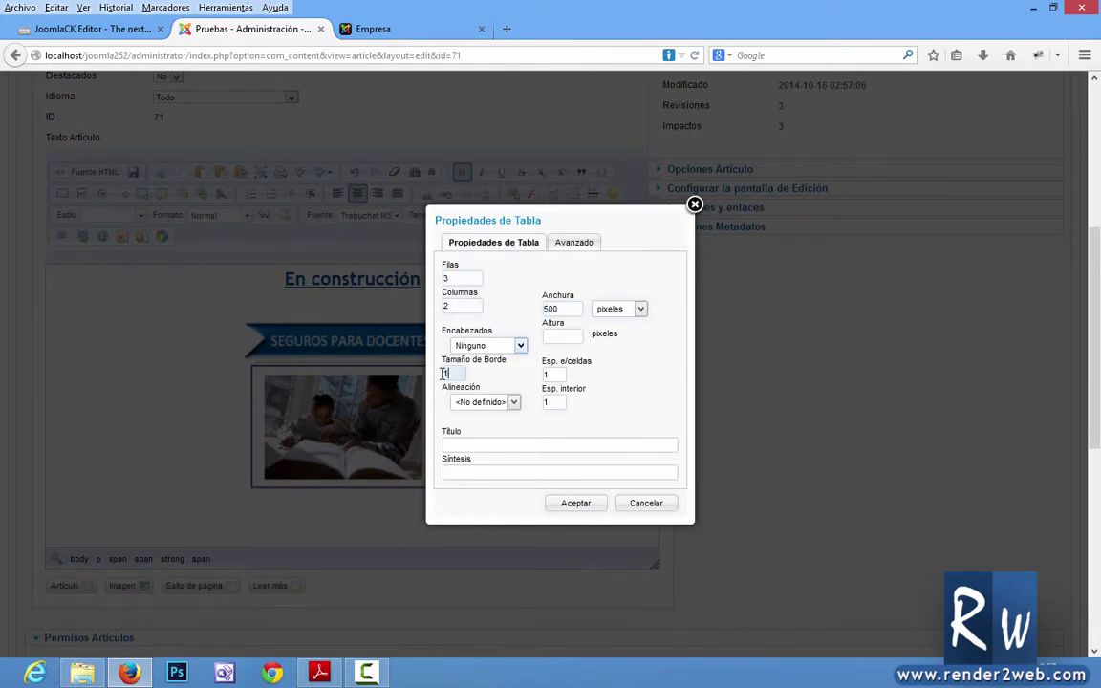
{"action": "left_click", "coordinate": [567, 375]}
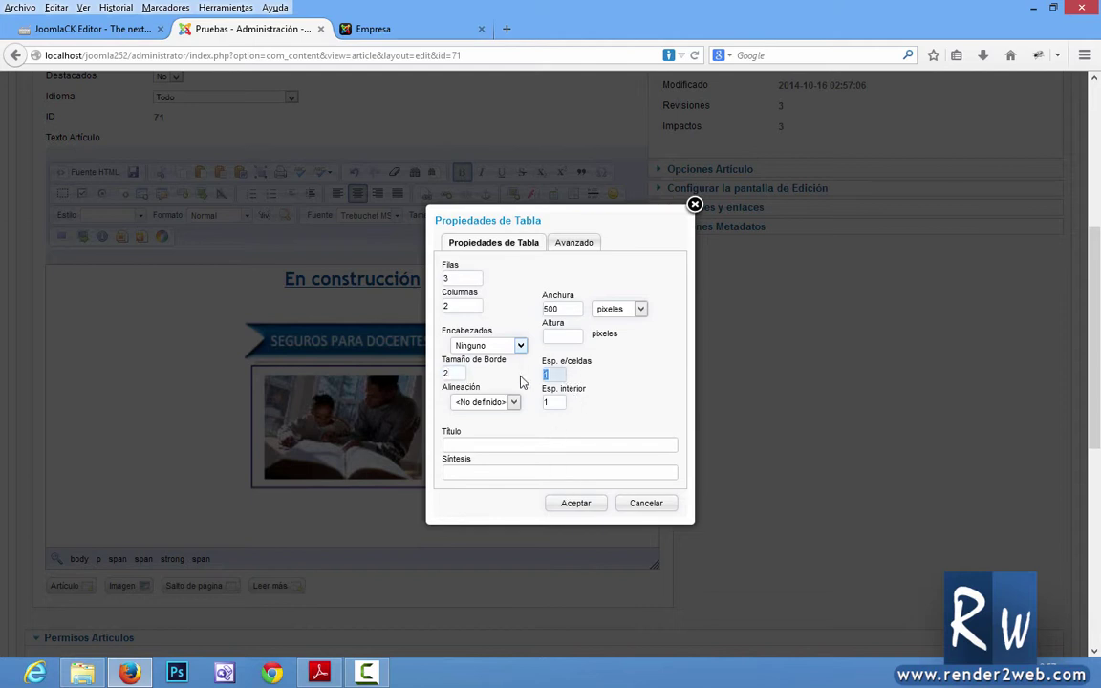
{"action": "type", "text": "2"}
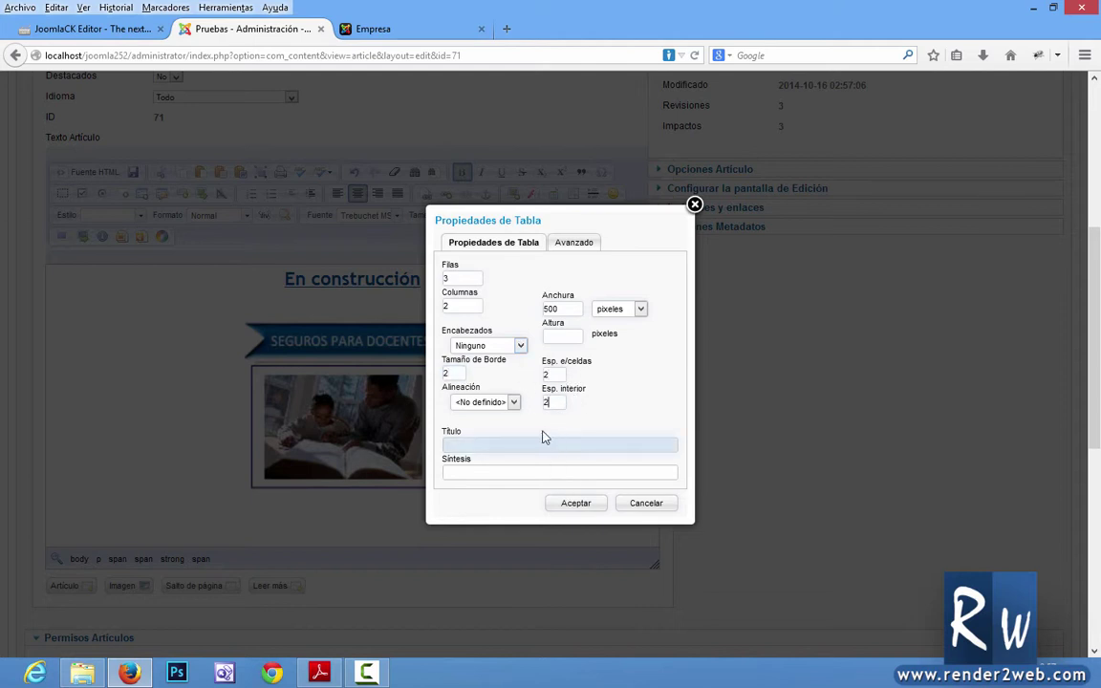
Centre the table and insert it into the article
{"action": "left_click", "coordinate": [513, 402]}
{"action": "left_click", "coordinate": [488, 441]}
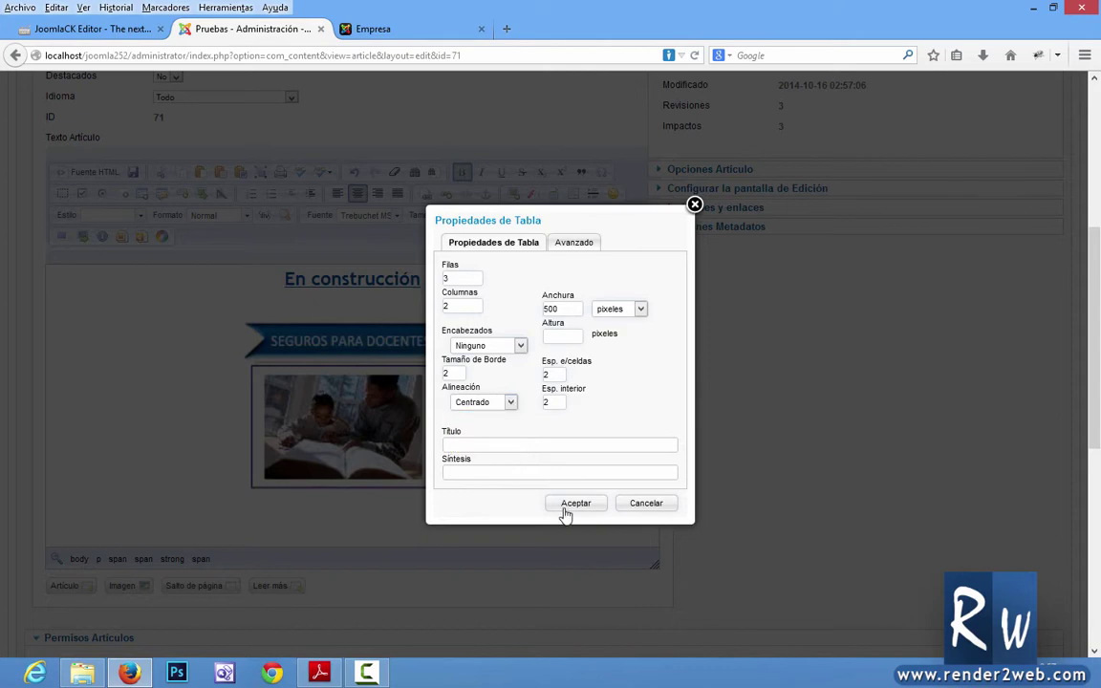
{"action": "left_click", "coordinate": [572, 504]}
{"action": "scroll", "coordinate": [518, 464], "scroll_direction": "down", "scroll_amount": 1}
{"action": "left_click", "coordinate": [518, 464]}
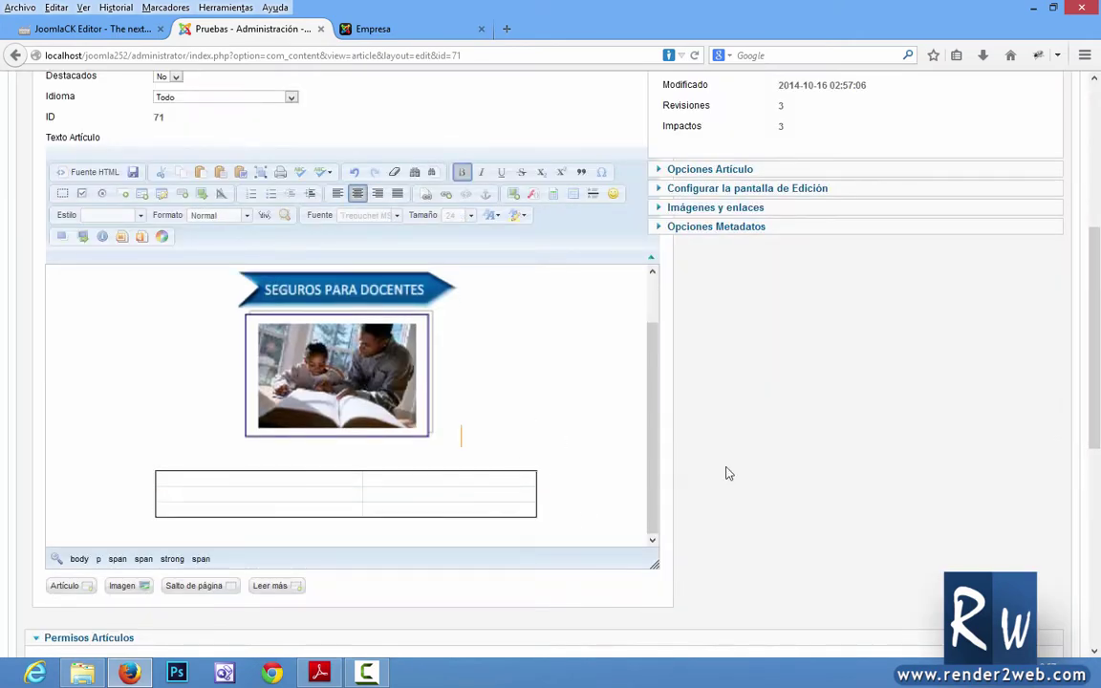
{"action": "scroll", "coordinate": [853, 469], "scroll_direction": "up", "scroll_amount": 2}
{"action": "scroll", "coordinate": [304, 409], "scroll_direction": "down", "scroll_amount": 5}
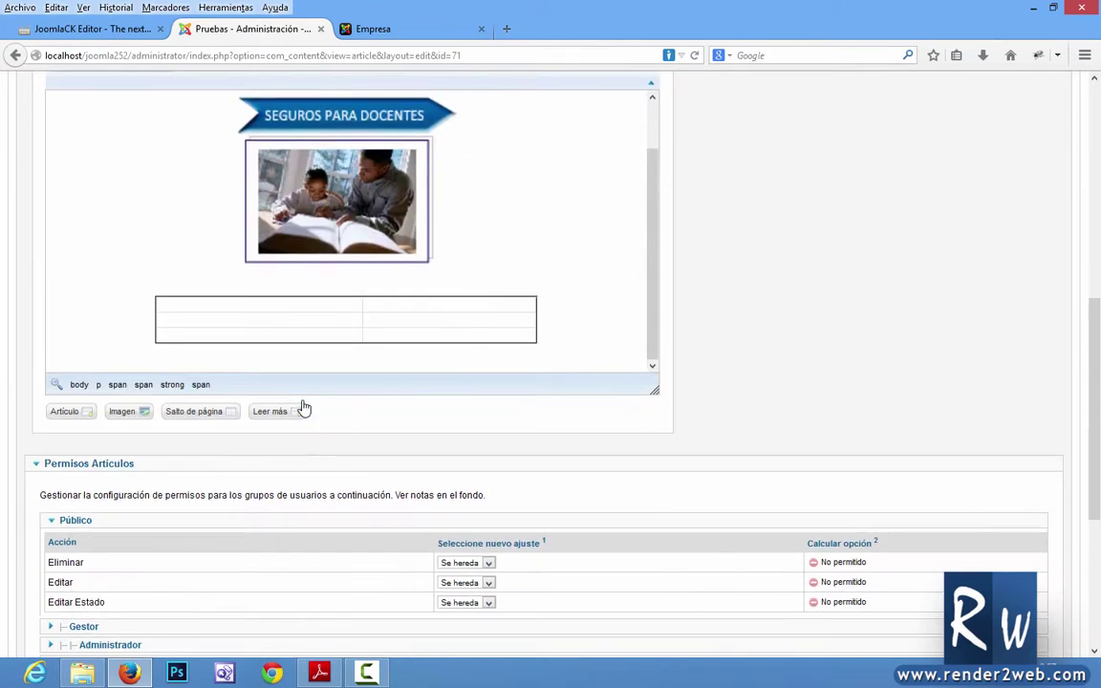
Give the table's first cell a gold #cc9900 background colour
{"action": "left_click", "coordinate": [265, 308]}
{"action": "right_click", "coordinate": [264, 306]}
{"action": "mouse_move", "coordinate": [315, 374]}
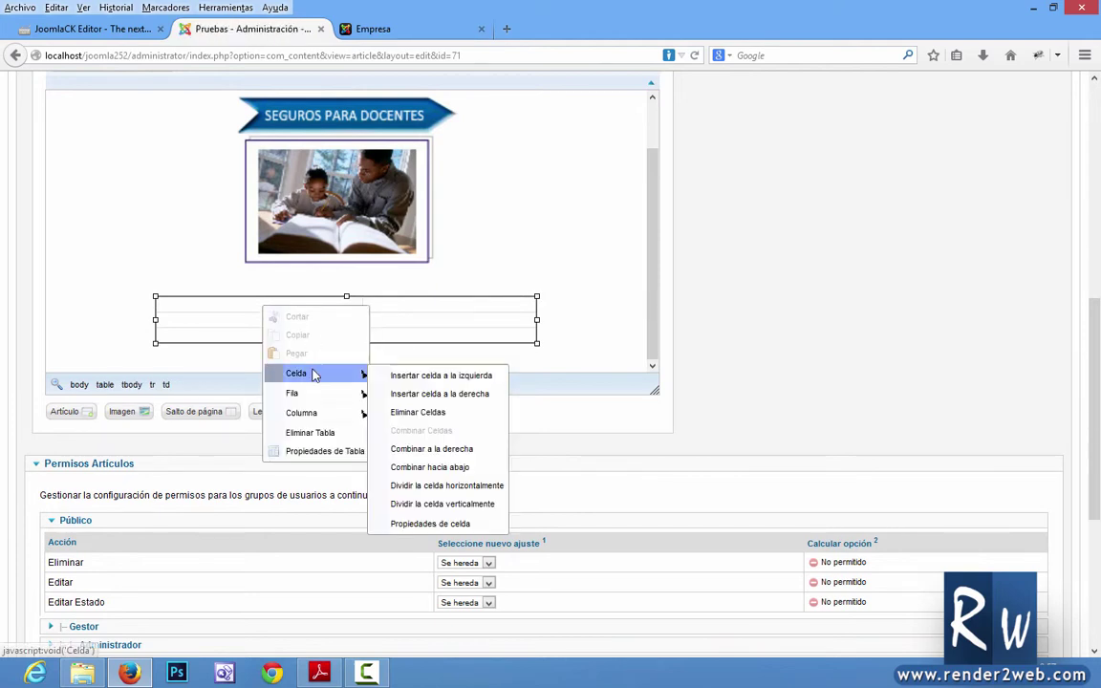
{"action": "left_click", "coordinate": [432, 525]}
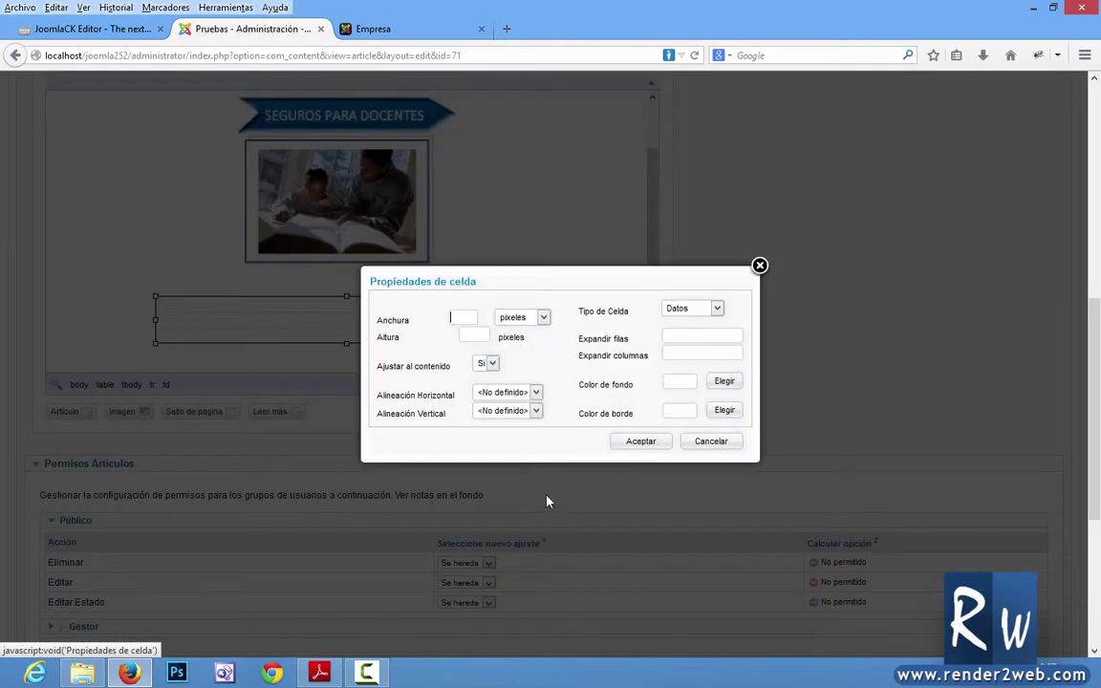
{"action": "left_click", "coordinate": [725, 380]}
{"action": "left_click", "coordinate": [524, 364]}
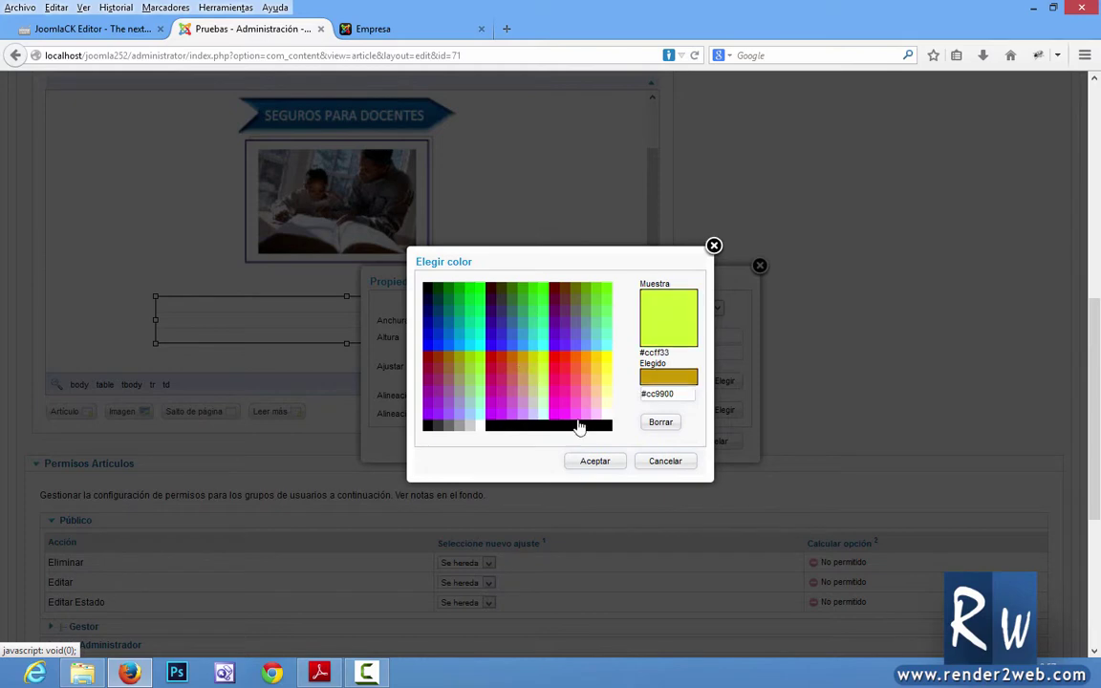
{"action": "left_click", "coordinate": [599, 462]}
{"action": "left_click", "coordinate": [619, 442]}
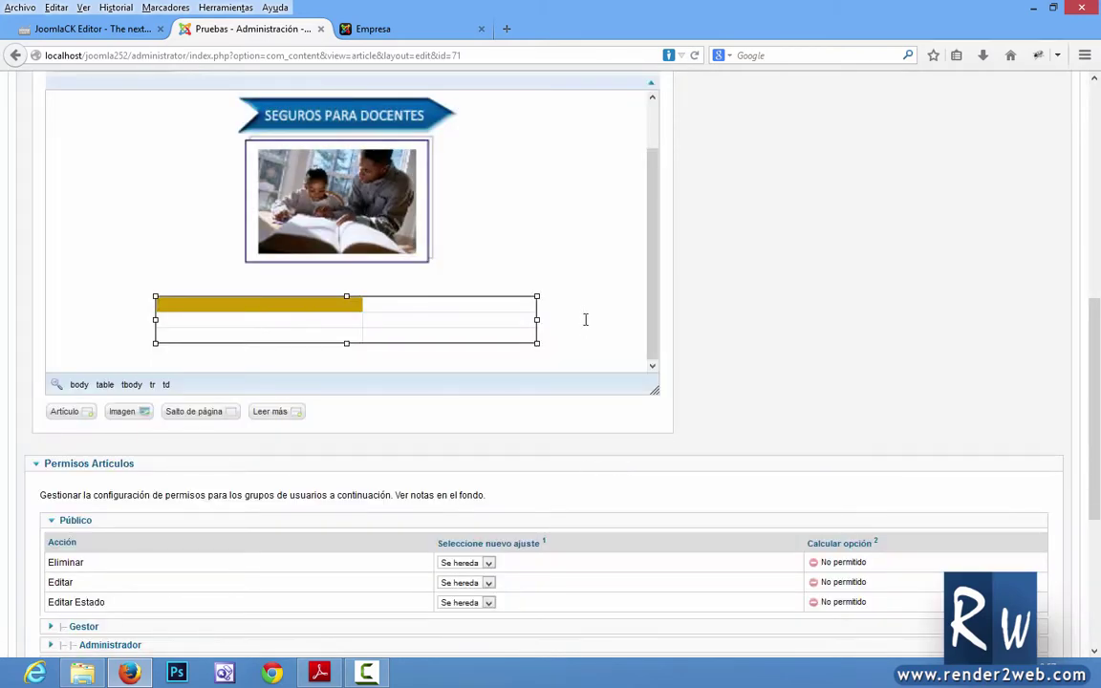
{"action": "scroll", "coordinate": [586, 314], "scroll_direction": "up", "scroll_amount": 10}
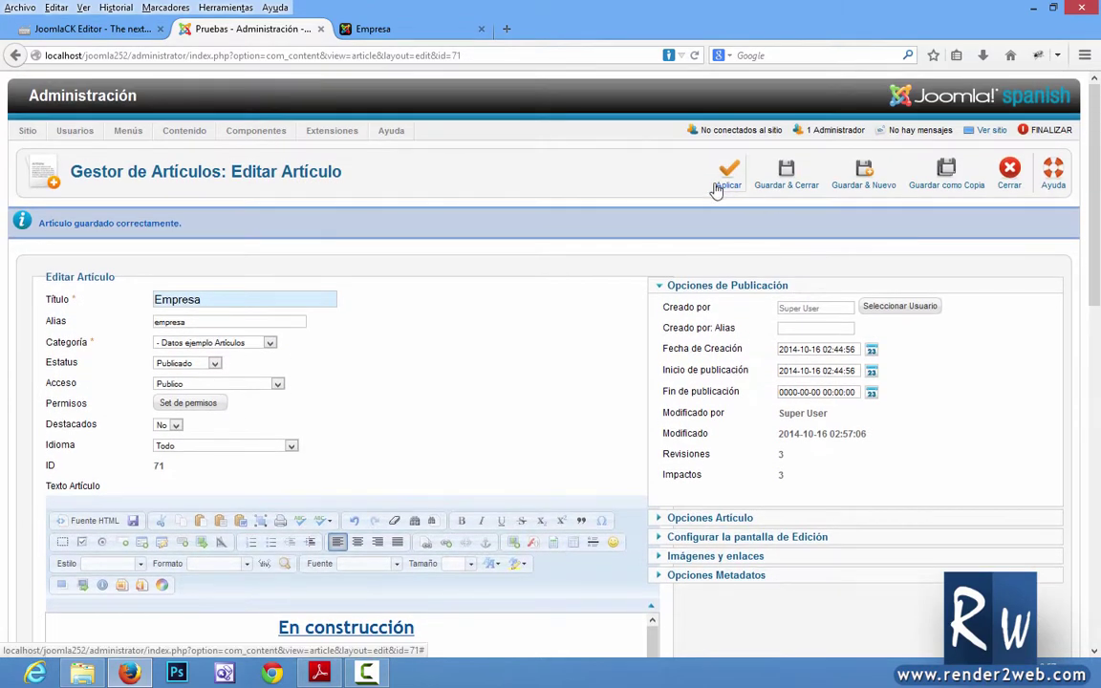
Save the article and reload the public Empresa page to see the gold-celled table
{"action": "left_click", "coordinate": [728, 175]}
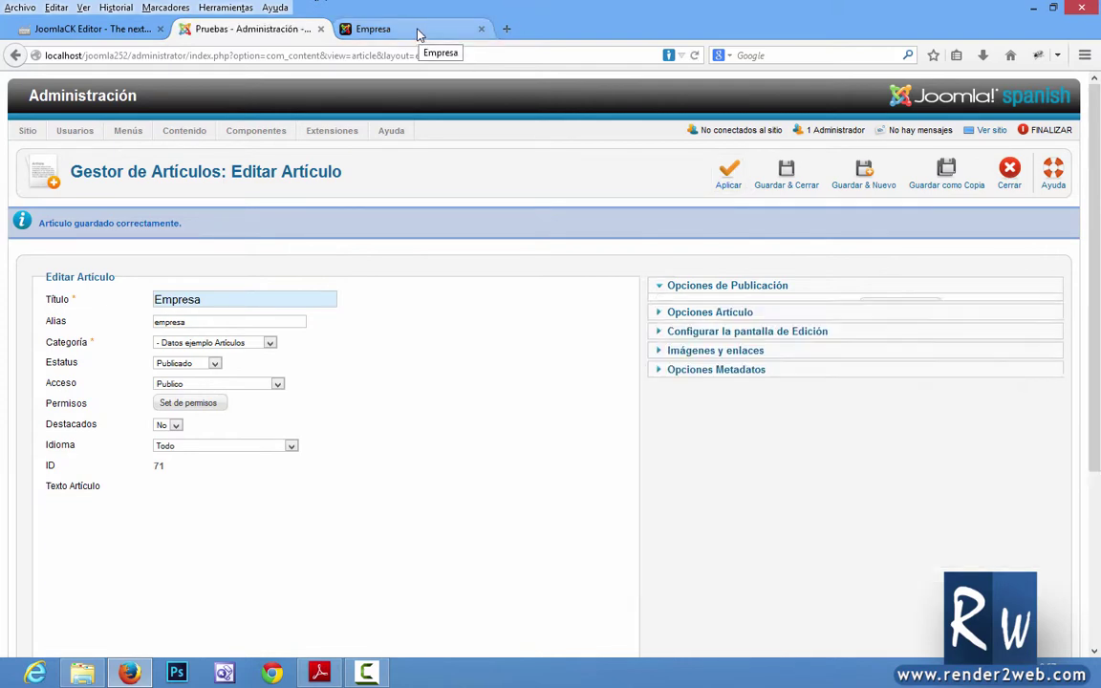
{"action": "left_click", "coordinate": [418, 31]}
{"action": "left_click", "coordinate": [695, 55]}
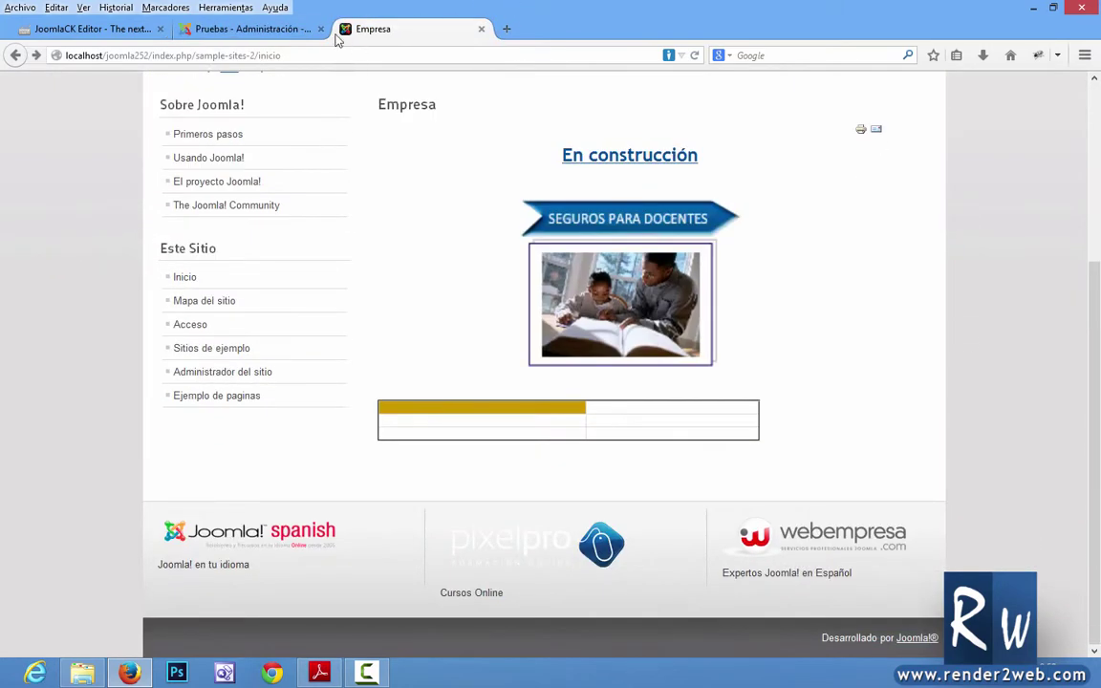
{"action": "left_click", "coordinate": [306, 30]}
{"action": "scroll", "coordinate": [445, 479], "scroll_direction": "down", "scroll_amount": 6}
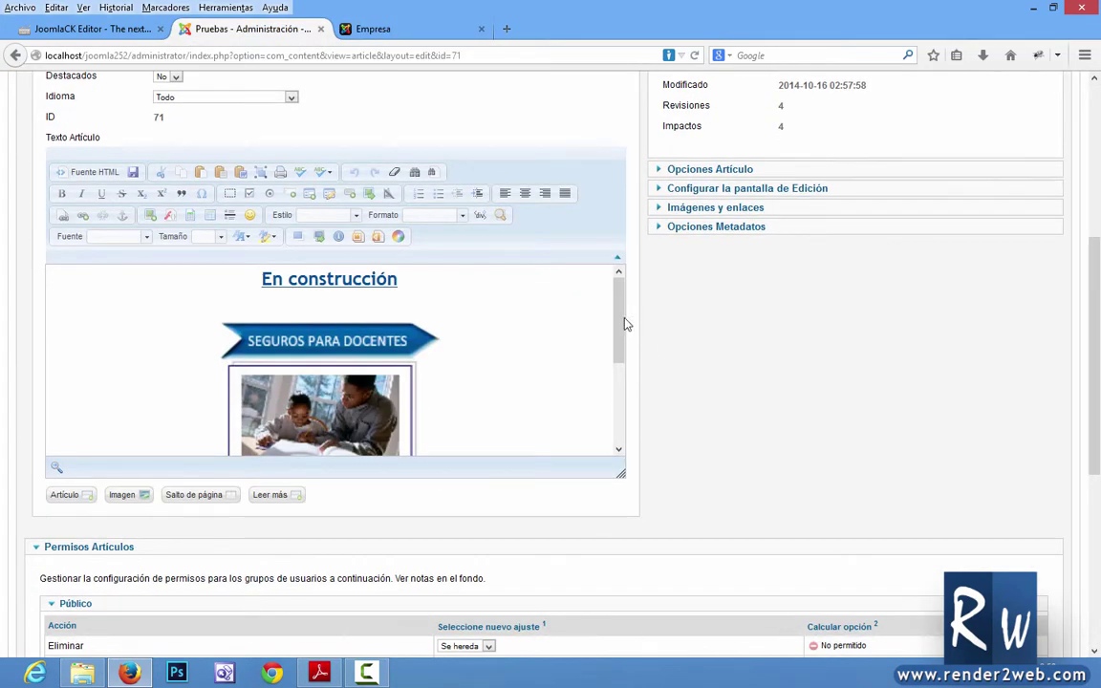
Add a blank line under 'En construcción' and switch the editor to HTML source view
{"action": "scroll", "coordinate": [534, 326], "scroll_direction": "down", "scroll_amount": 5}
{"action": "scroll", "coordinate": [534, 326], "scroll_direction": "up", "scroll_amount": 5}
{"action": "left_click", "coordinate": [533, 326]}
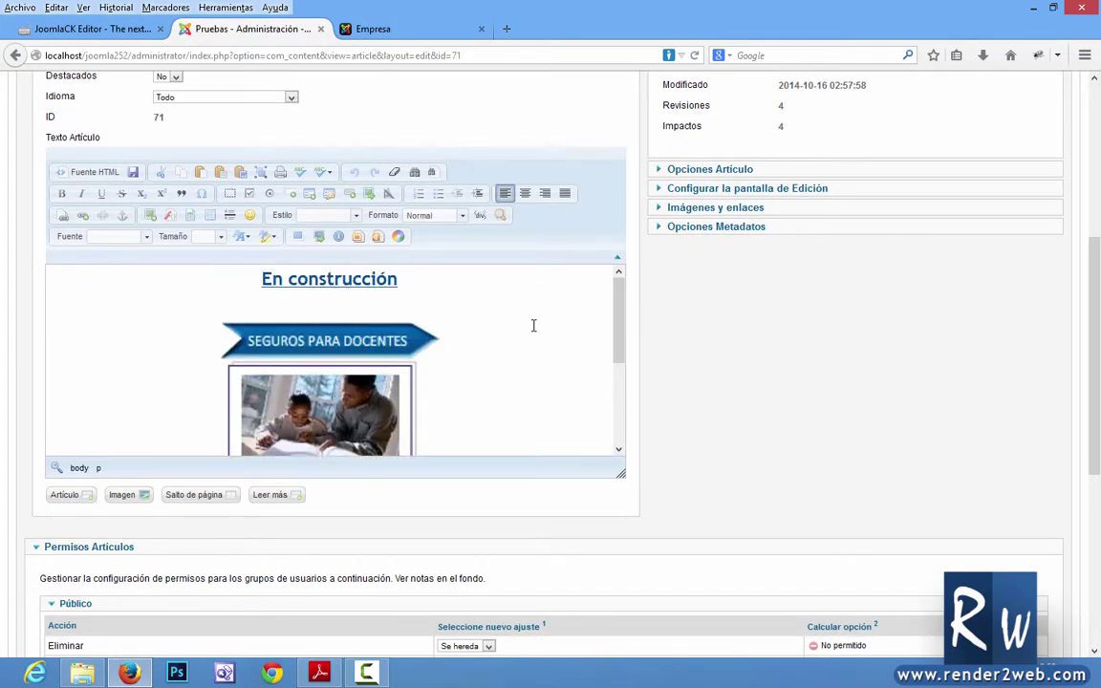
{"action": "left_click", "coordinate": [413, 280]}
{"action": "key", "text": "Return"}
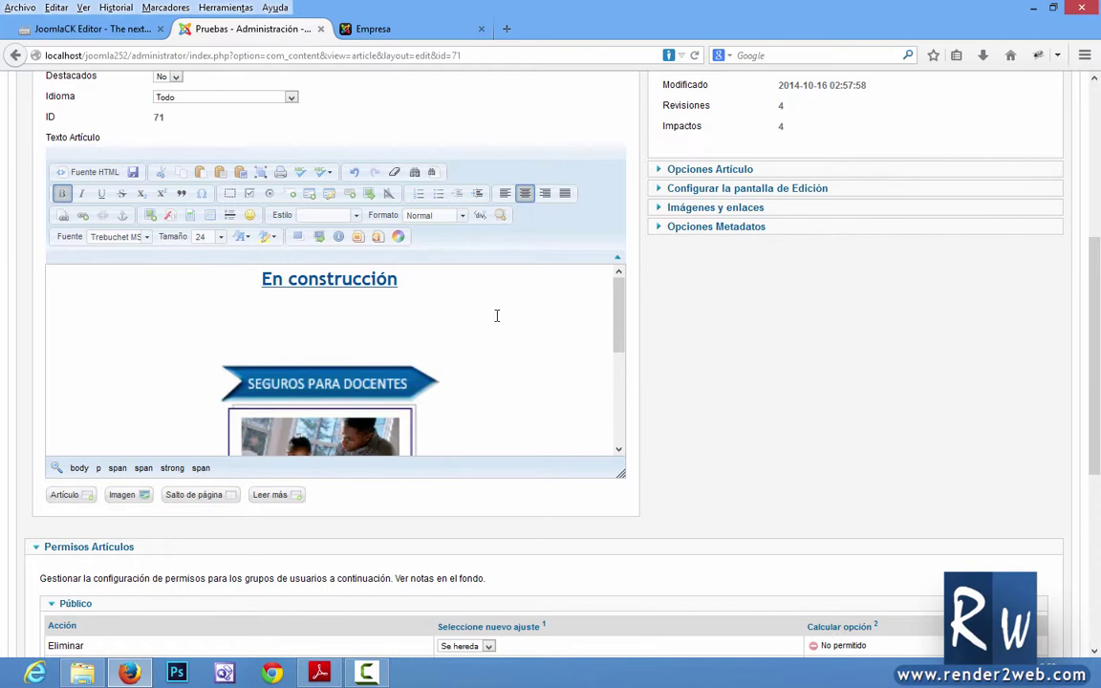
{"action": "scroll", "coordinate": [496, 315], "scroll_direction": "up", "scroll_amount": 2}
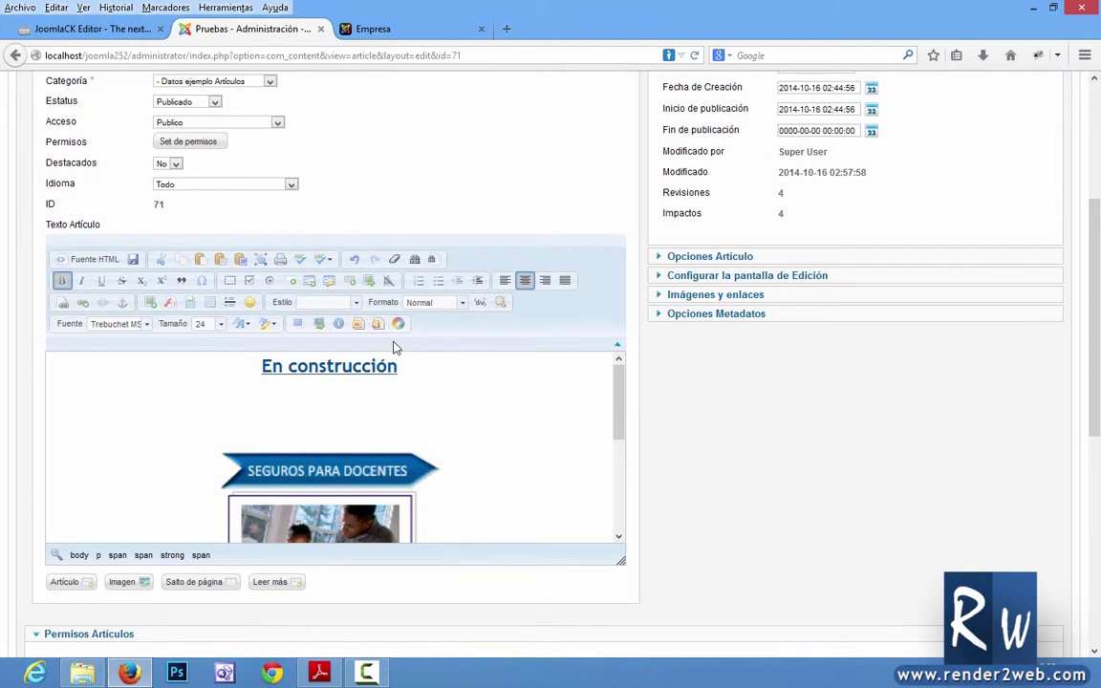
{"action": "left_click", "coordinate": [88, 260]}
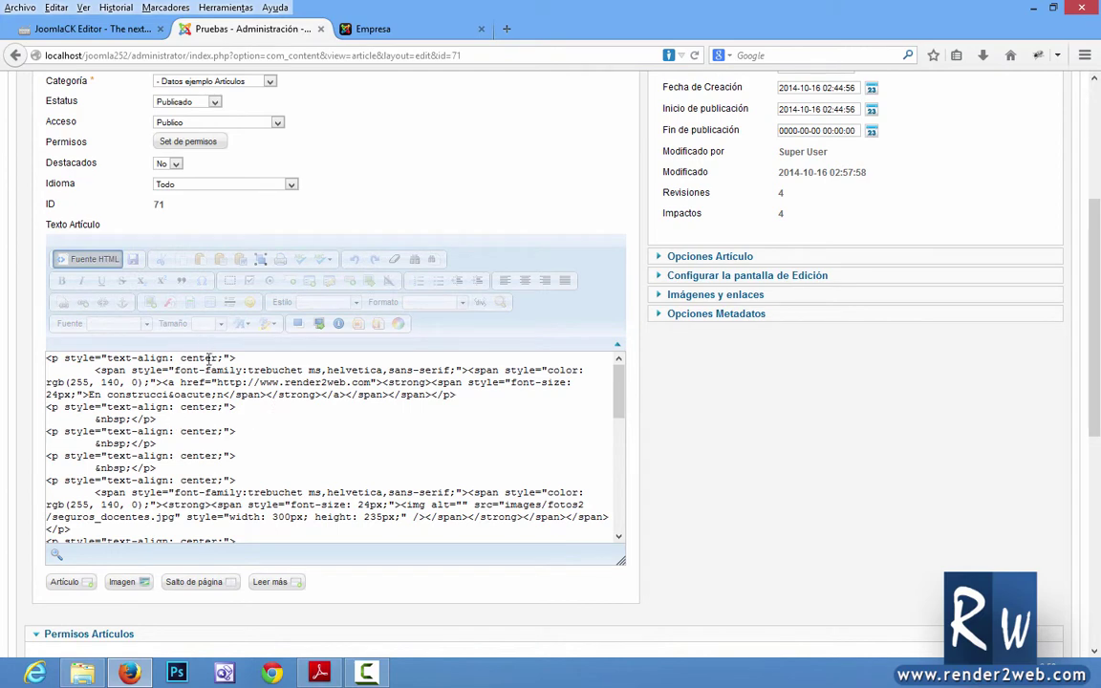
{"action": "scroll", "coordinate": [275, 462], "scroll_direction": "down", "scroll_amount": 3}
{"action": "scroll", "coordinate": [323, 437], "scroll_direction": "up", "scroll_amount": 3}
{"action": "scroll", "coordinate": [251, 439], "scroll_direction": "down", "scroll_amount": 10}
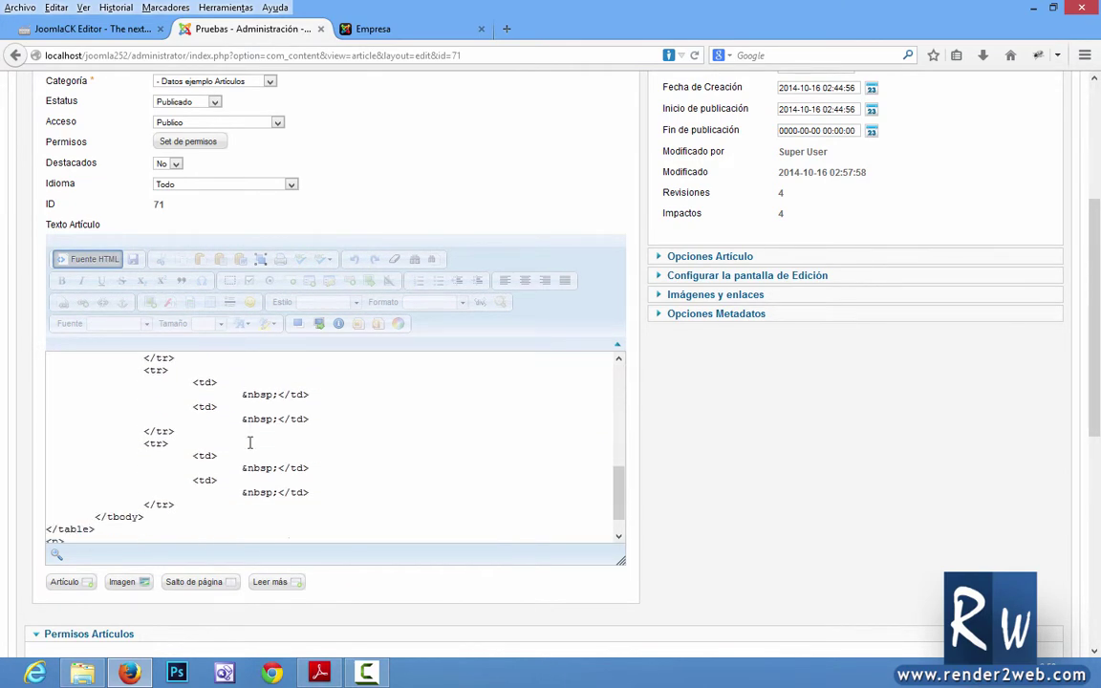
{"action": "scroll", "coordinate": [259, 437], "scroll_direction": "up", "scroll_amount": 6}
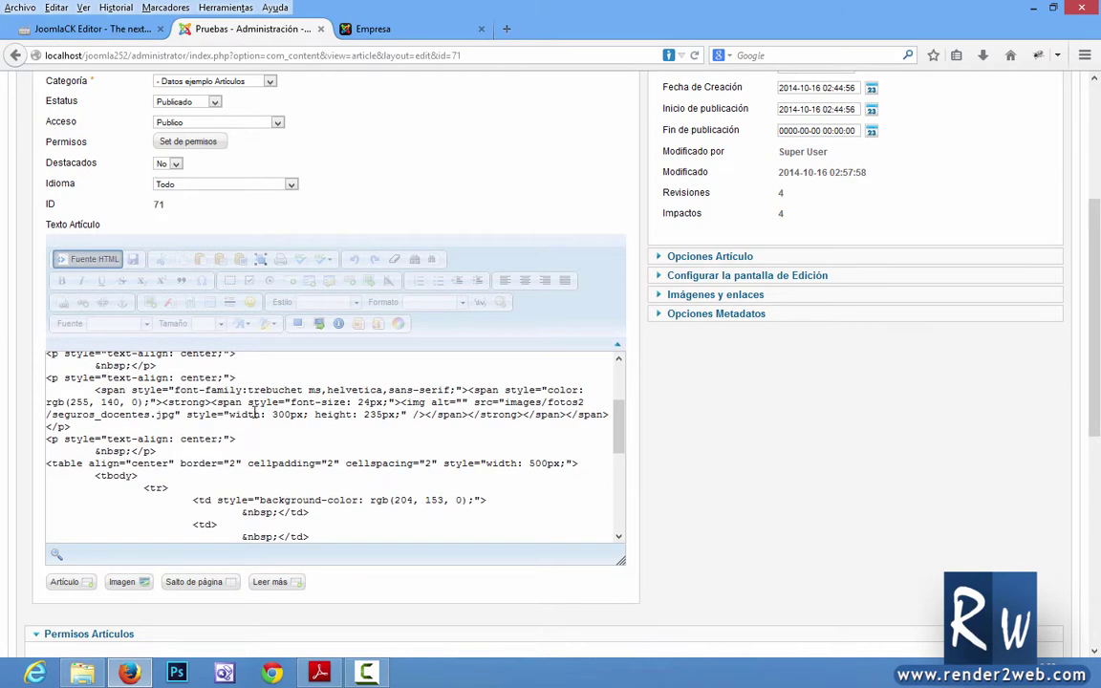
{"action": "scroll", "coordinate": [256, 422], "scroll_direction": "up", "scroll_amount": 3}
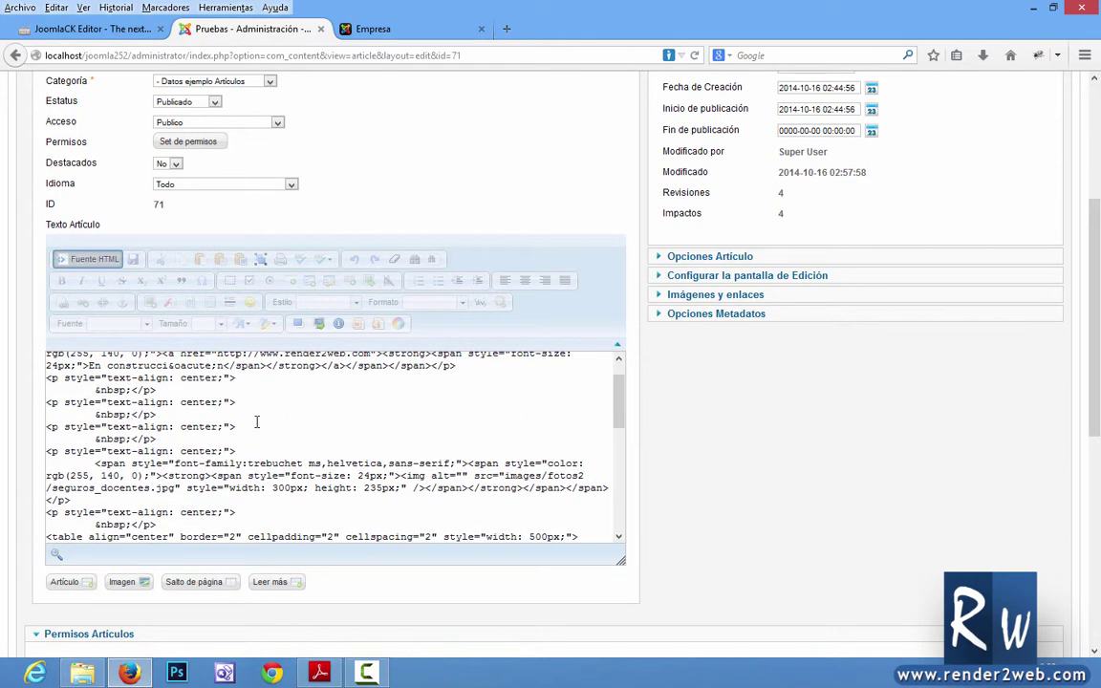
{"action": "left_click", "coordinate": [105, 269]}
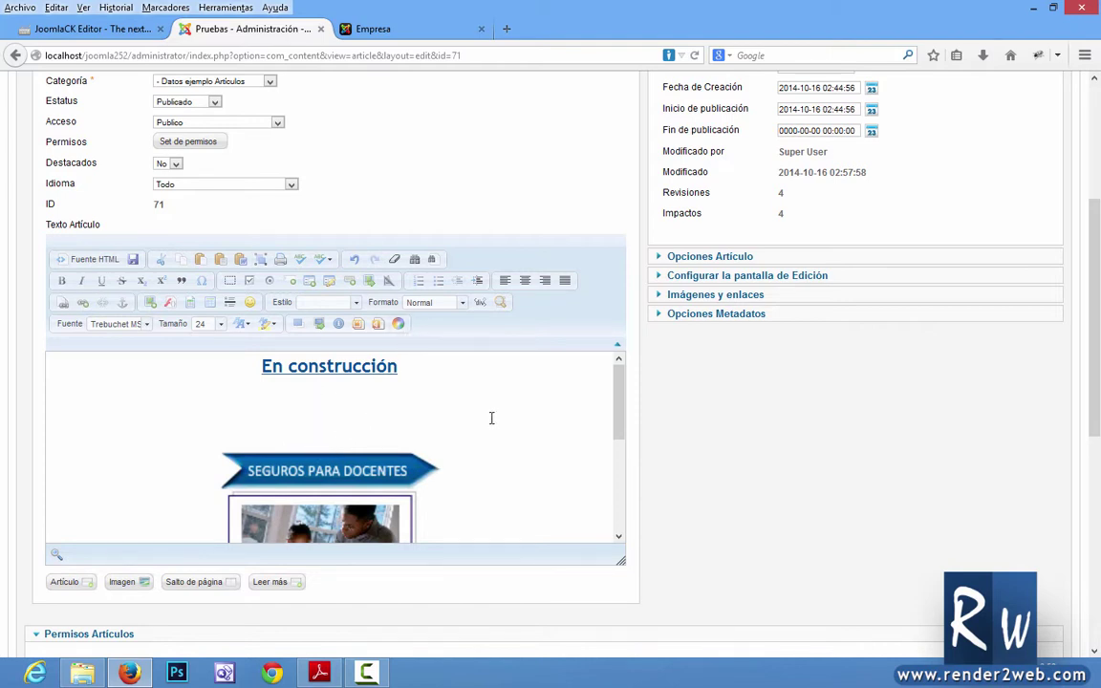
Save and close the Empresa article with Guardar & Cerrar
{"action": "left_click", "coordinate": [417, 371]}
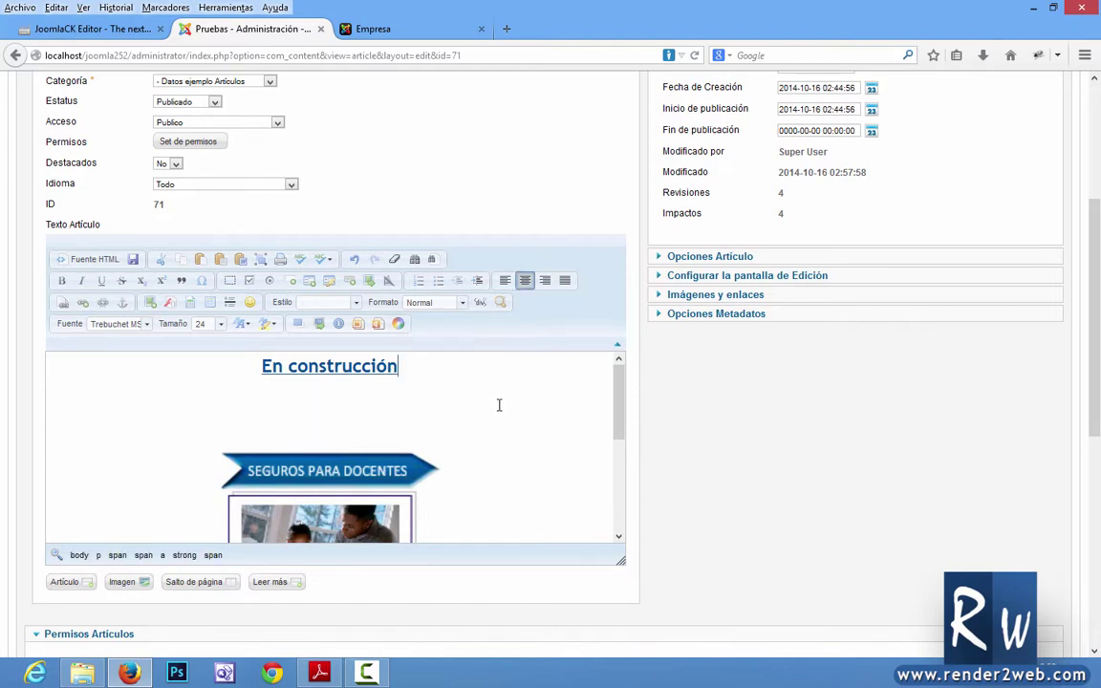
{"action": "scroll", "coordinate": [782, 426], "scroll_direction": "up", "scroll_amount": 5}
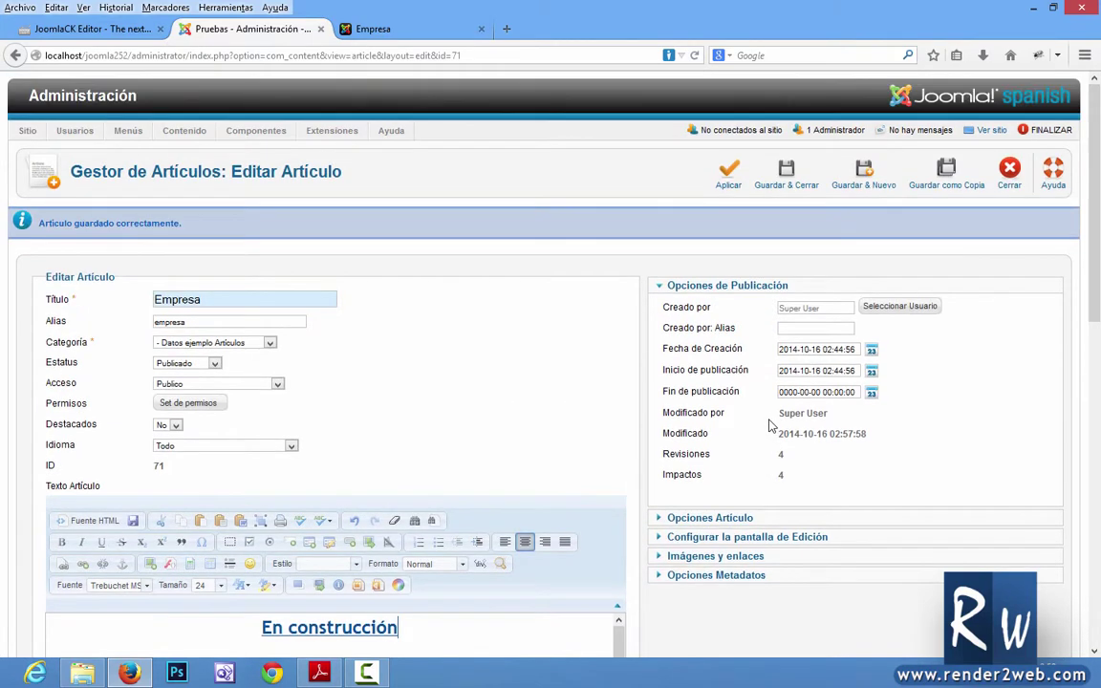
{"action": "left_click", "coordinate": [786, 178]}
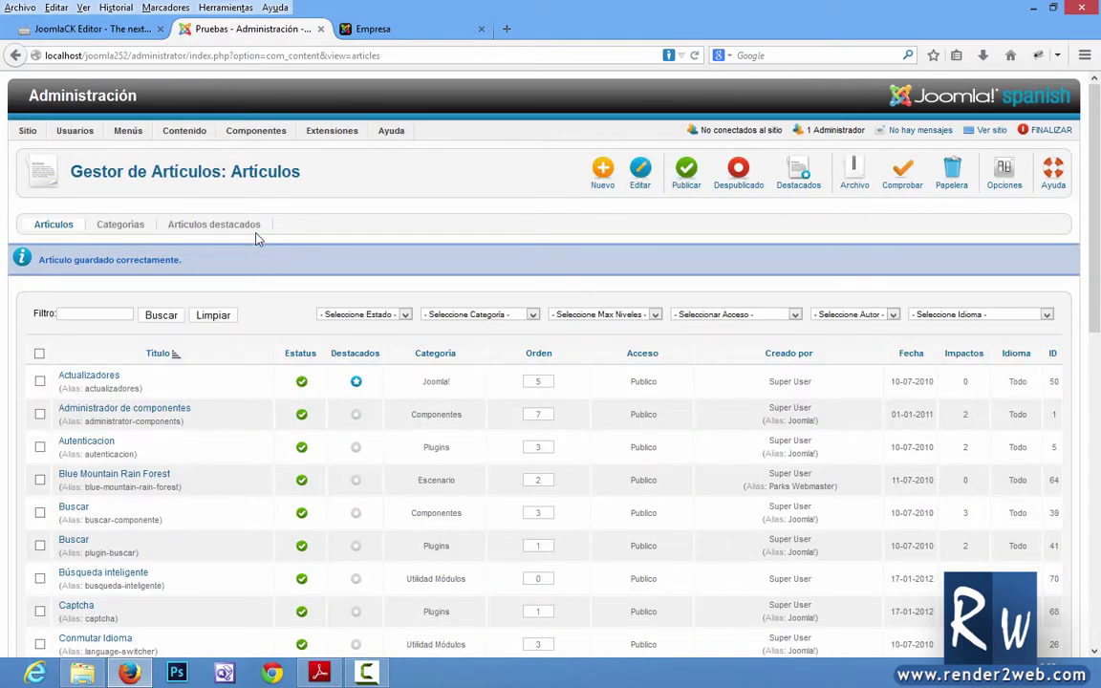
{"action": "mouse_move", "coordinate": [254, 140]}
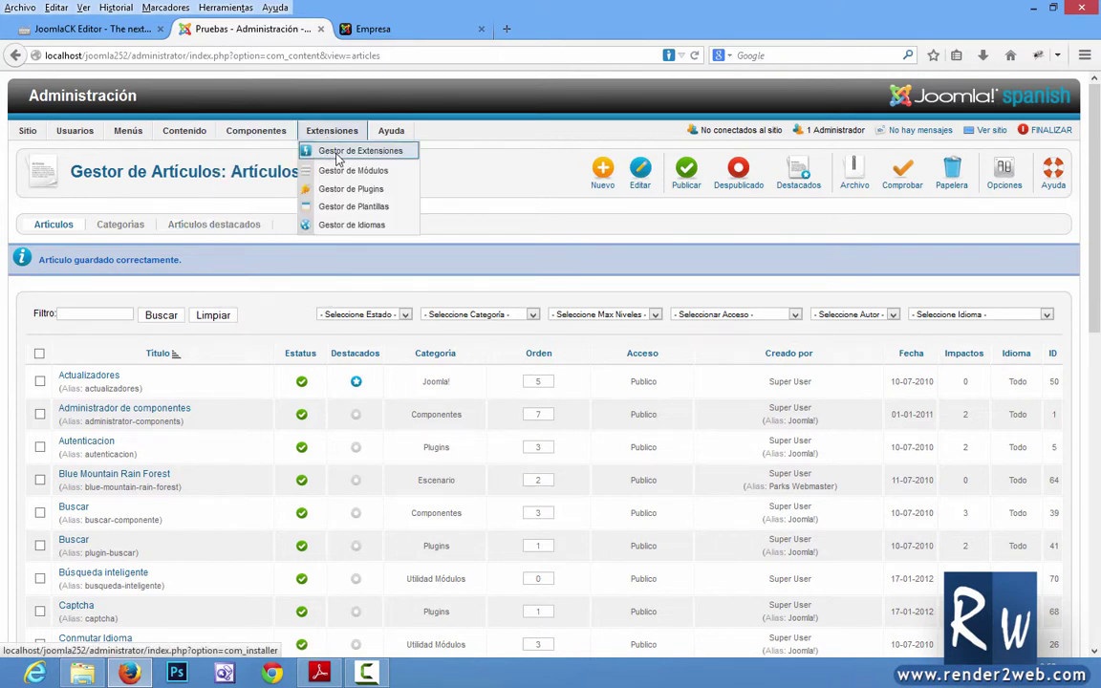
Install the JCK Manager component from Escritorio/jck con plugins/com_j25_jckman.4.8.3.zip via the Extension Manager
{"action": "left_click", "coordinate": [349, 151]}
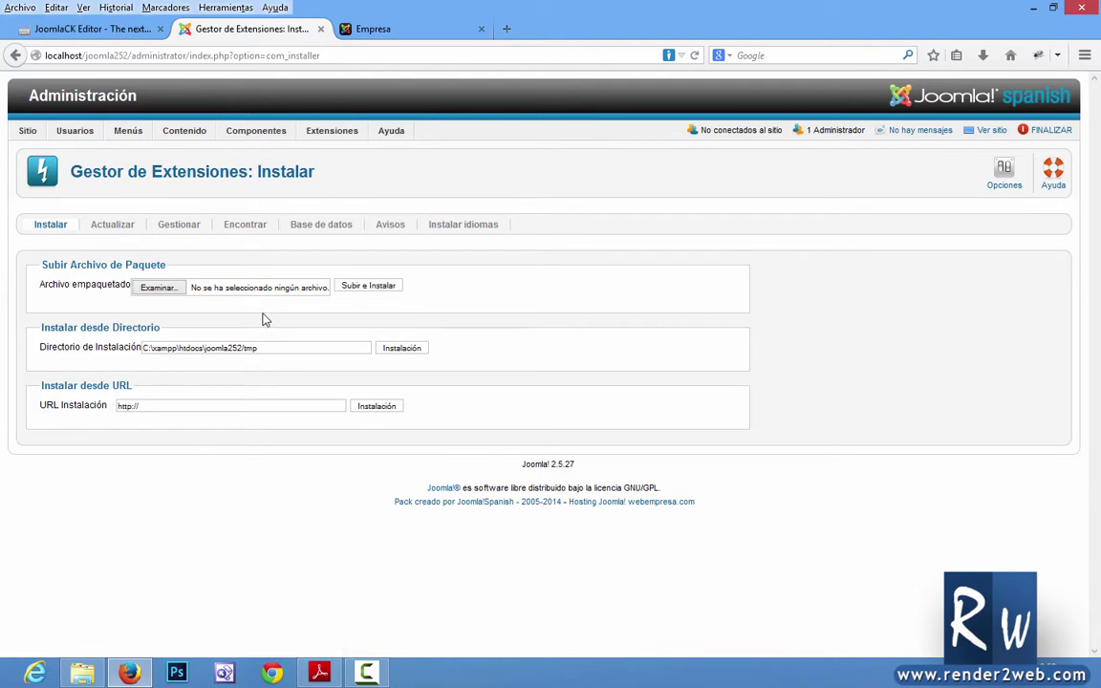
{"action": "left_click", "coordinate": [165, 291]}
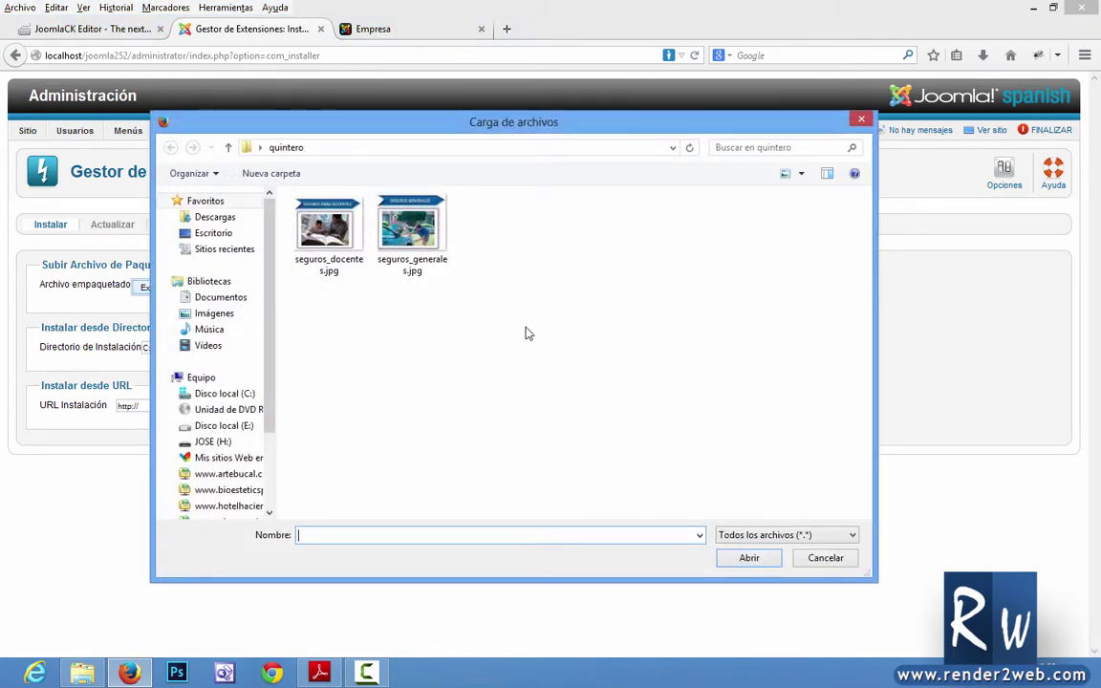
{"action": "left_click", "coordinate": [214, 233]}
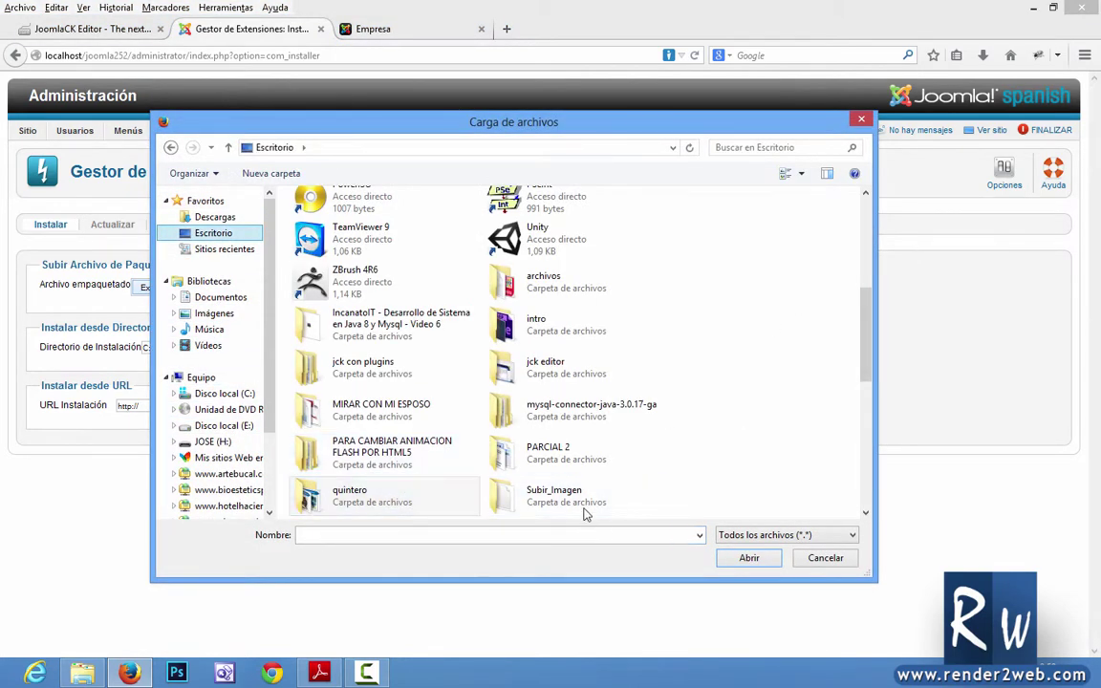
{"action": "mouse_move", "coordinate": [866, 331]}
{"action": "left_mouse_down"}
{"action": "mouse_move", "coordinate": [866, 419]}
{"action": "mouse_move", "coordinate": [867, 334]}
{"action": "left_mouse_up"}
{"action": "double_click", "coordinate": [413, 342]}
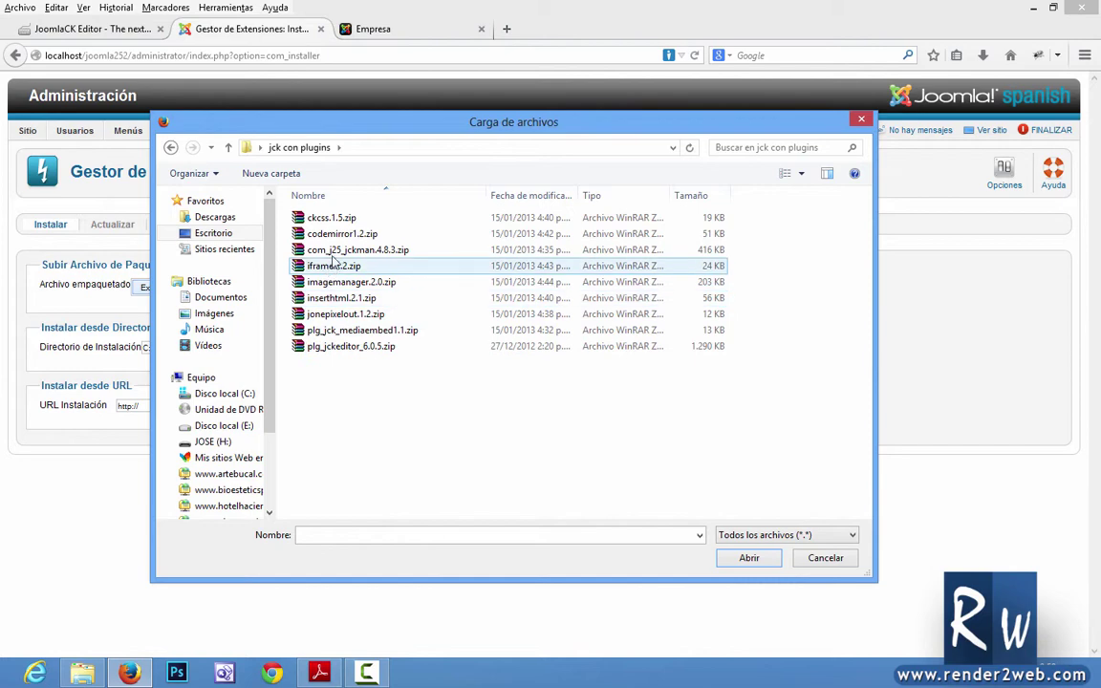
{"action": "left_click", "coordinate": [364, 252]}
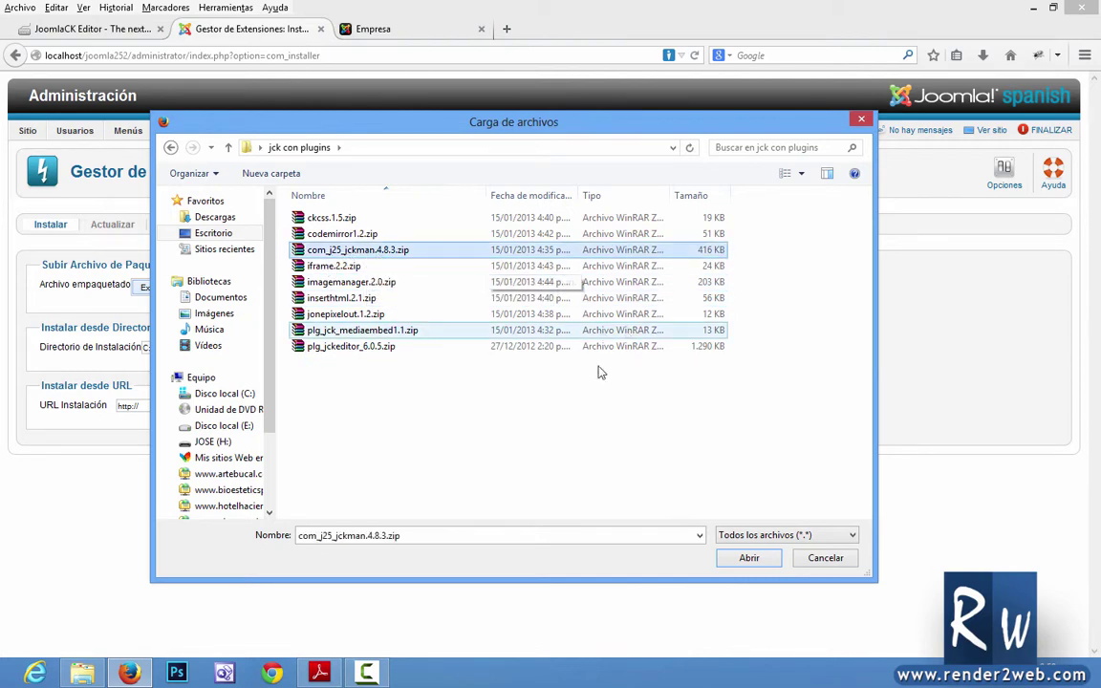
{"action": "left_click", "coordinate": [744, 558]}
{"action": "left_click", "coordinate": [316, 287]}
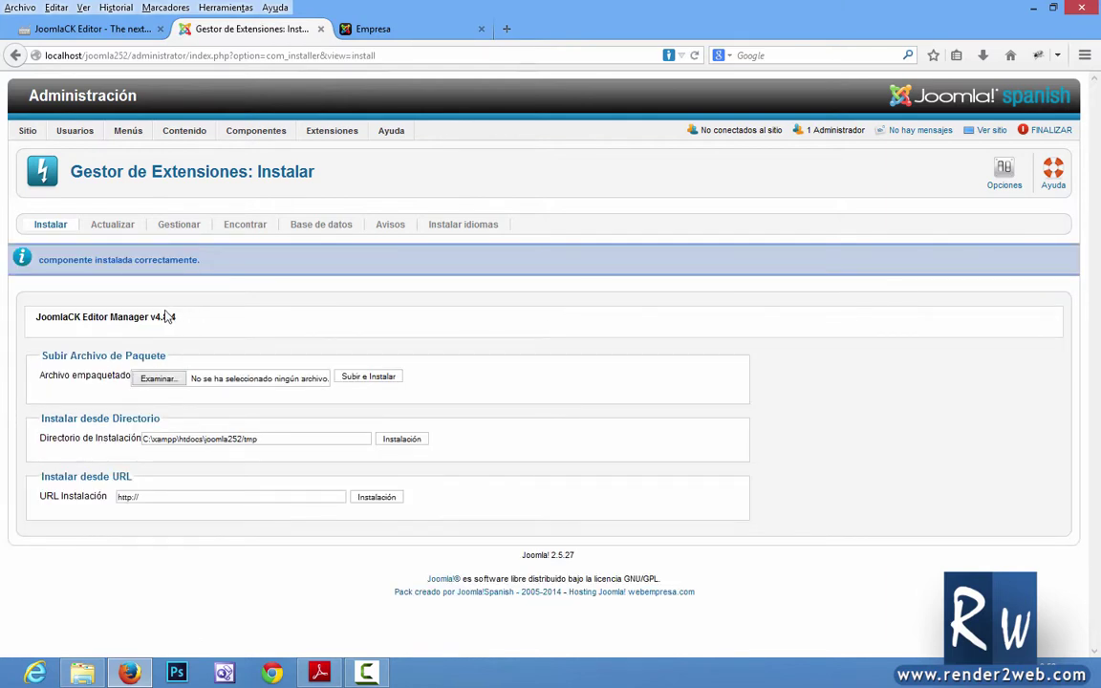
{"action": "left_click_drag", "start_coordinate": [38, 270], "coordinate": [228, 271]}
Install the plg_jck_mediaembed1.1.zip Media Embed plugin through the JCK Manager plugin installer
{"action": "left_click", "coordinate": [229, 270]}
{"action": "mouse_move", "coordinate": [246, 138]}
{"action": "left_click", "coordinate": [263, 264]}
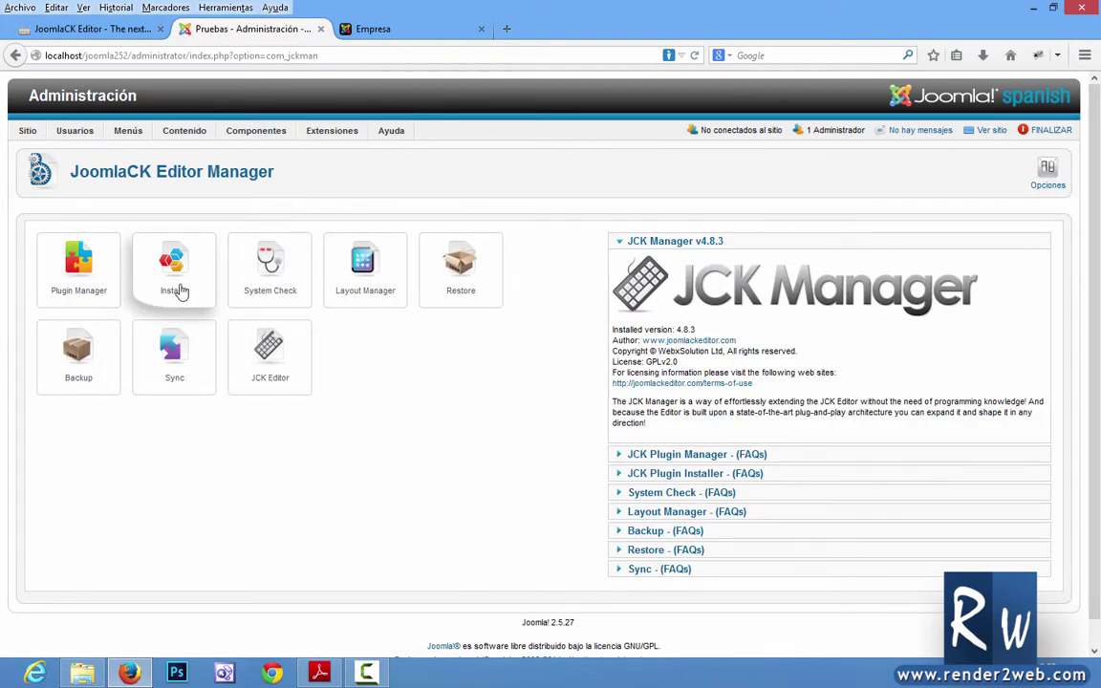
{"action": "left_click", "coordinate": [182, 292]}
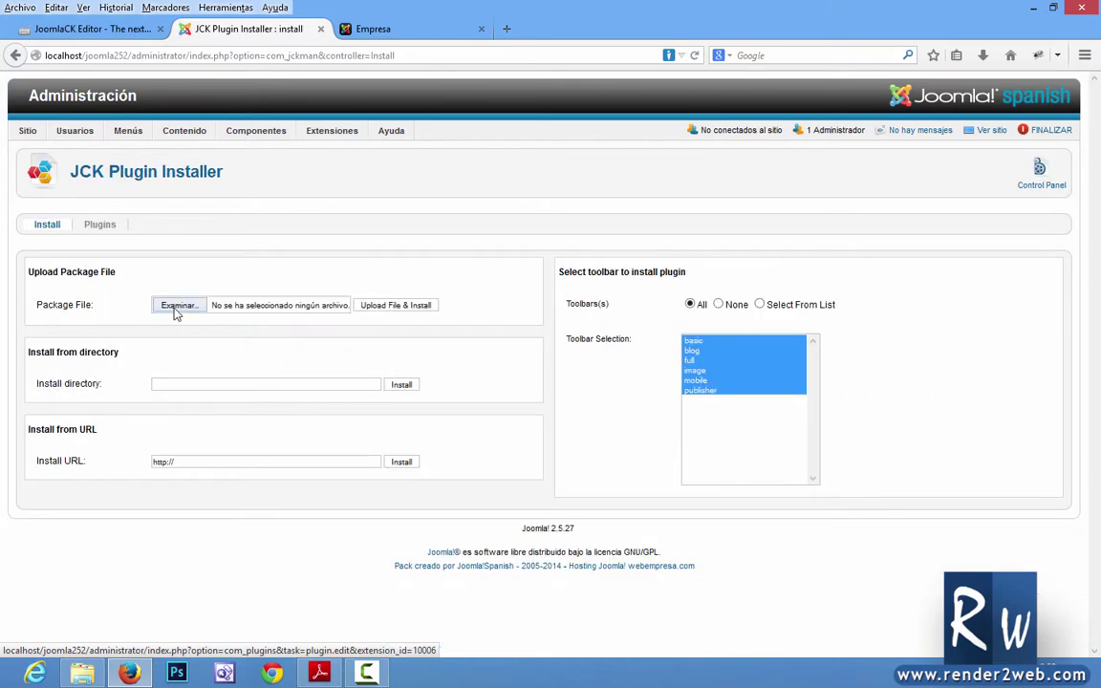
{"action": "left_click", "coordinate": [176, 306]}
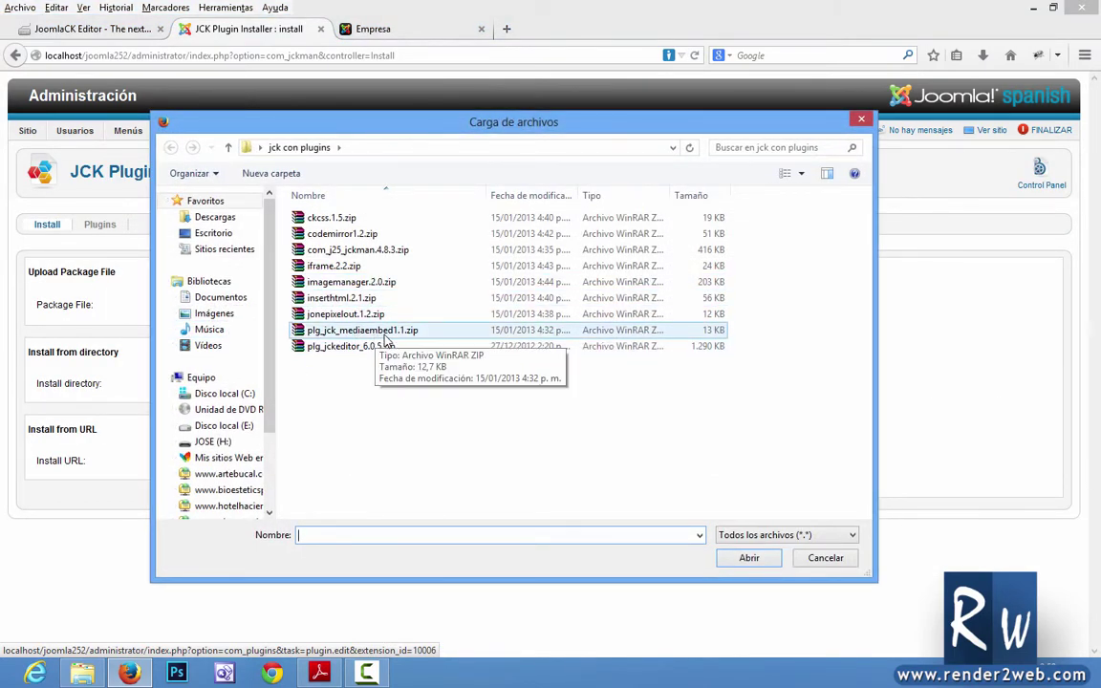
{"action": "left_click", "coordinate": [371, 331]}
{"action": "left_click", "coordinate": [746, 559]}
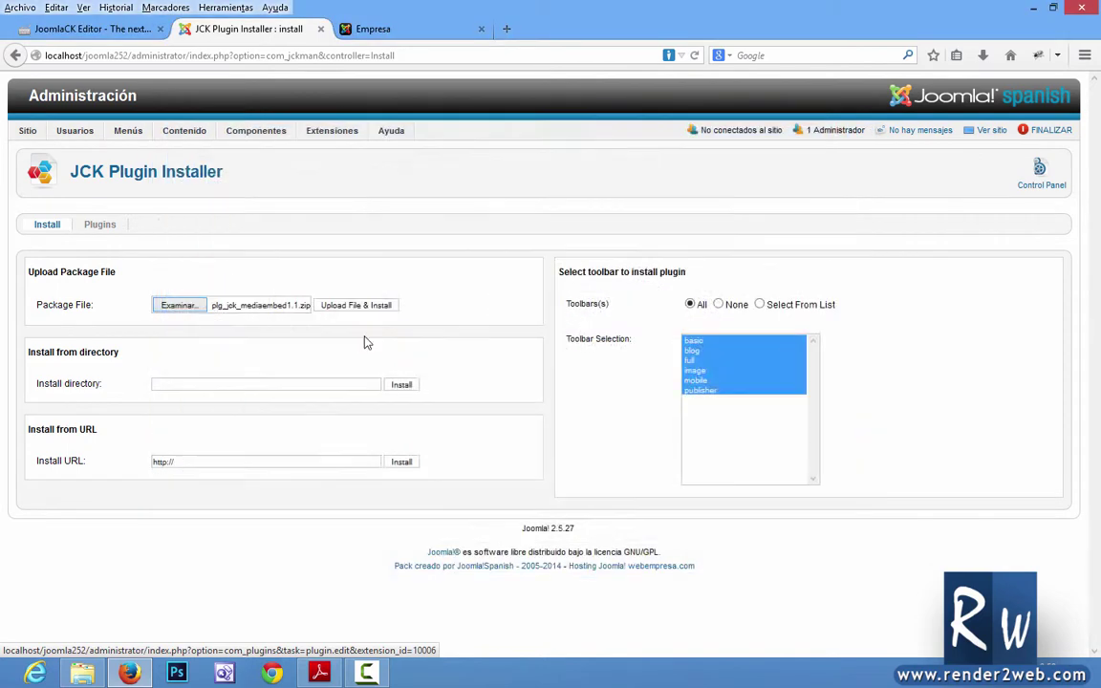
{"action": "left_click", "coordinate": [352, 309]}
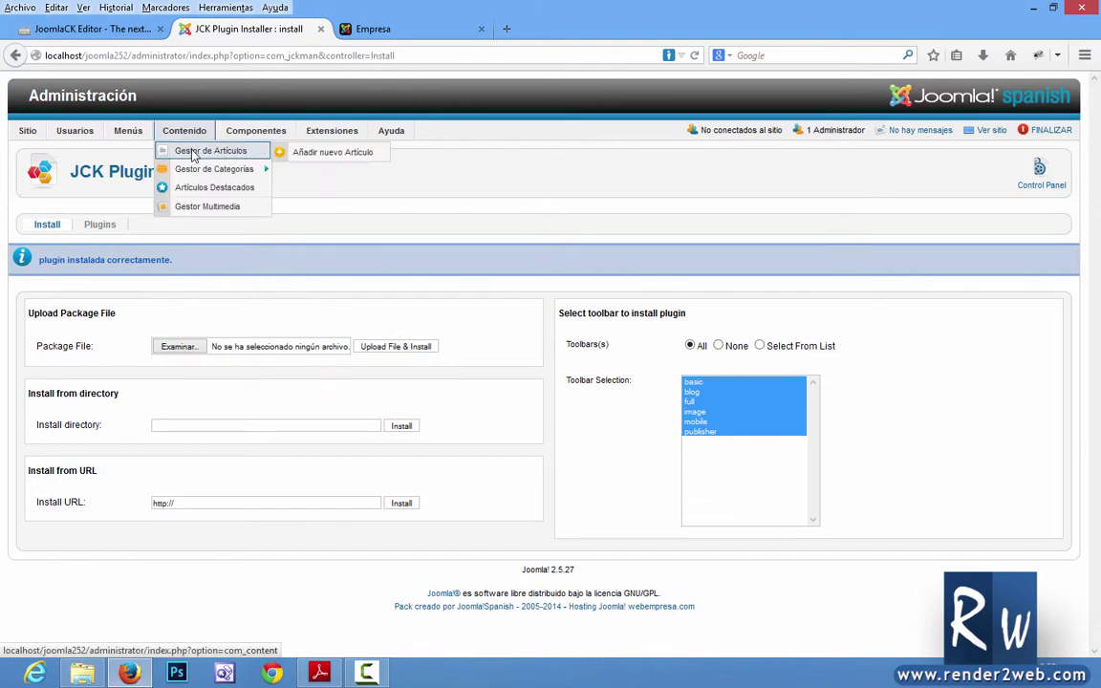
Reopen the Empresa article and add an empty line below the En construcción heading
{"action": "left_click", "coordinate": [174, 150]}
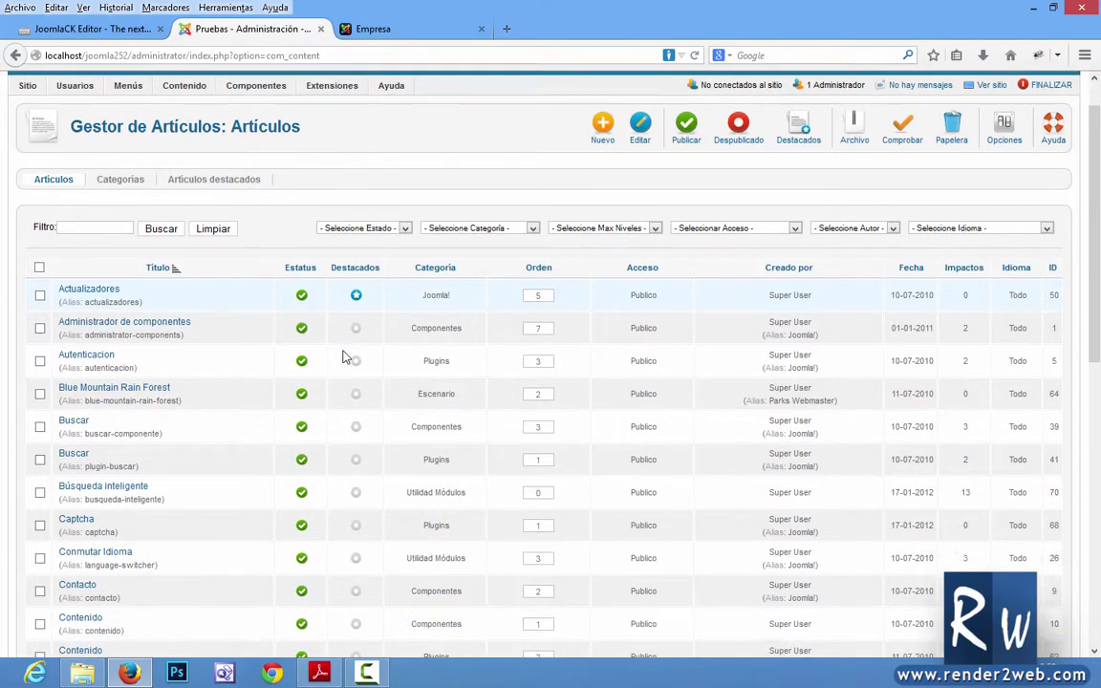
{"action": "scroll", "coordinate": [214, 423], "scroll_direction": "down", "scroll_amount": 8}
{"action": "left_click", "coordinate": [79, 405]}
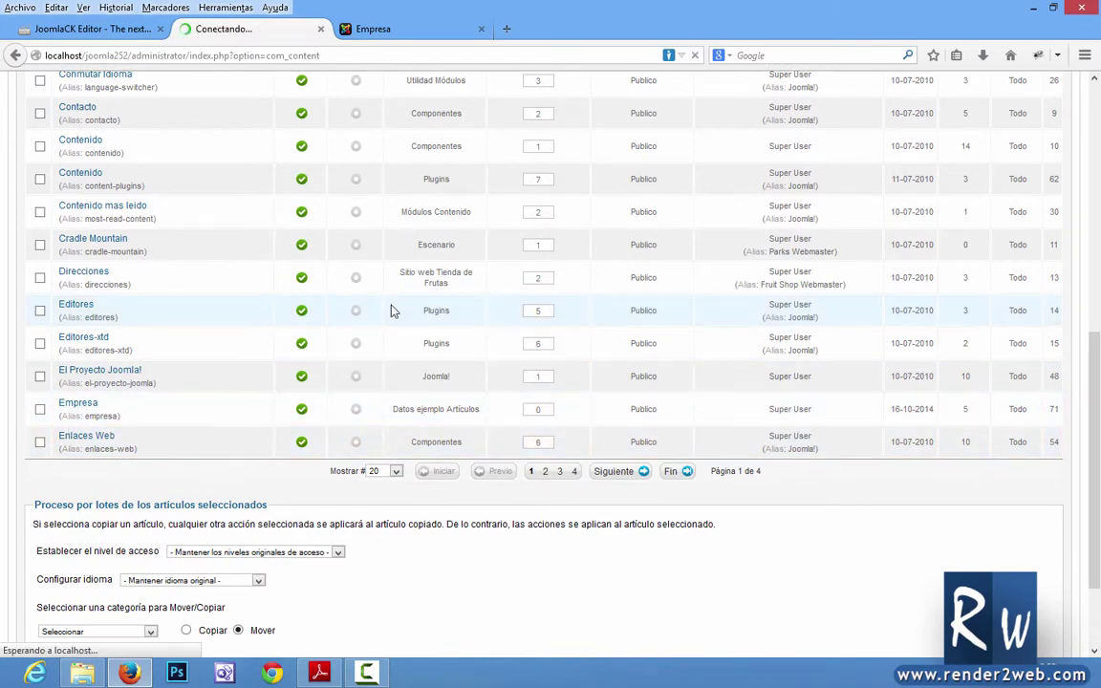
{"action": "scroll", "coordinate": [484, 341], "scroll_direction": "down", "scroll_amount": 5}
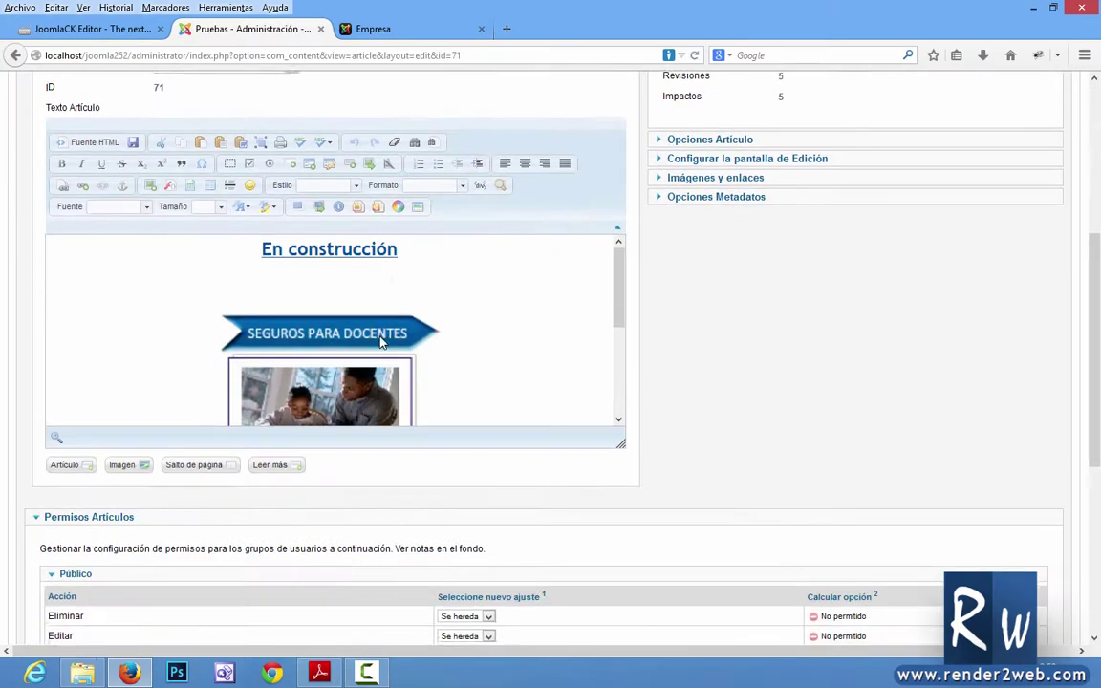
{"action": "scroll", "coordinate": [484, 341], "scroll_direction": "up", "scroll_amount": 3}
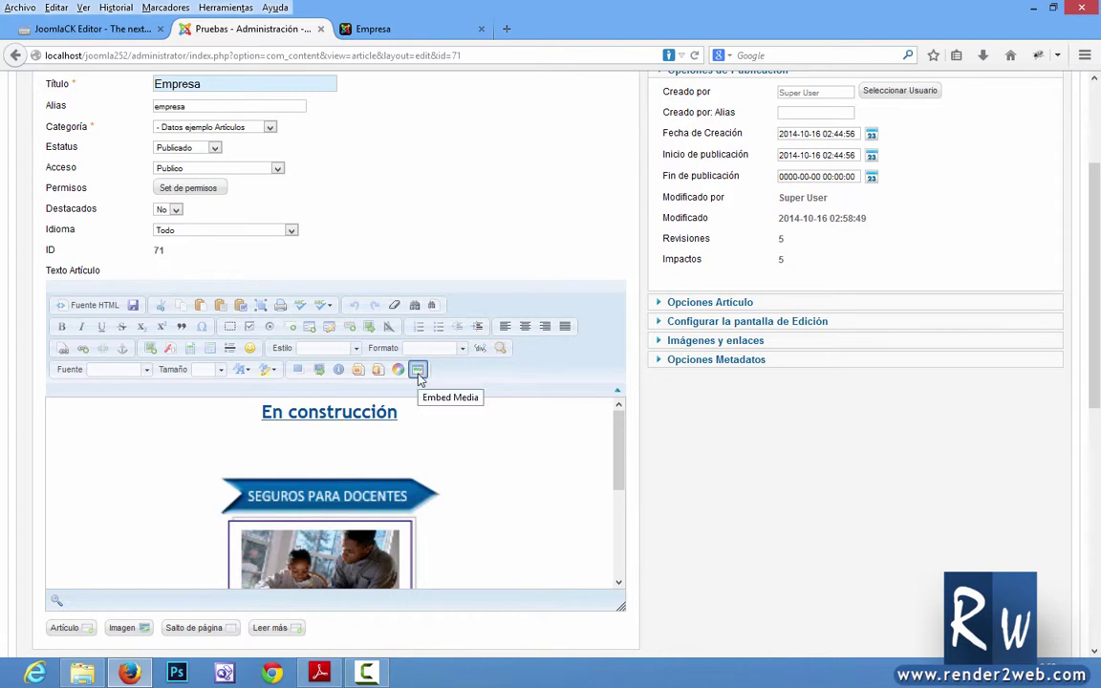
{"action": "left_click", "coordinate": [400, 413]}
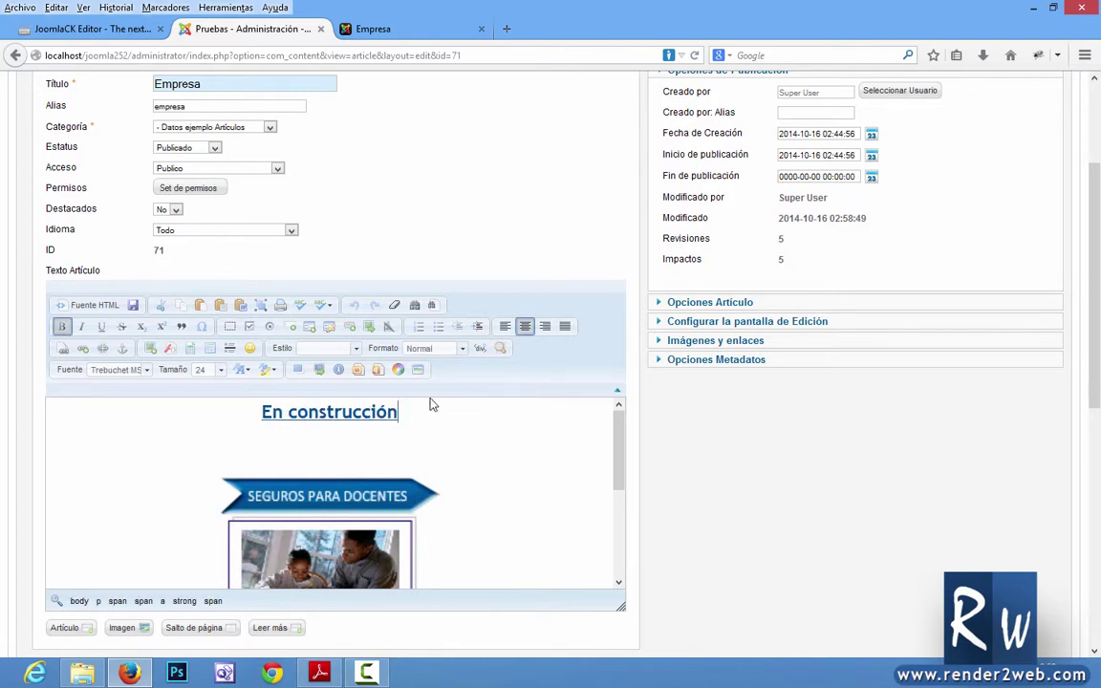
{"action": "key", "text": "Return"}
{"action": "key", "text": "Return"}
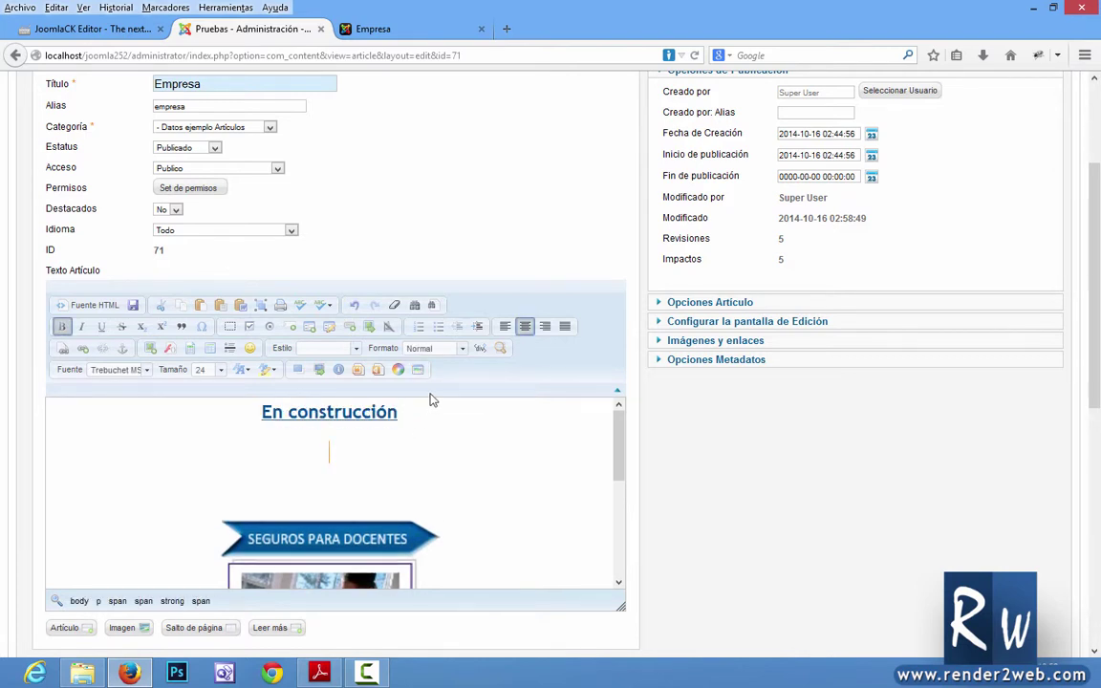
In a new tab, open the Java graphical-applications tutorial video on youtube.com and pause it
{"action": "left_click", "coordinate": [507, 29]}
{"action": "type", "text": "youtube"}
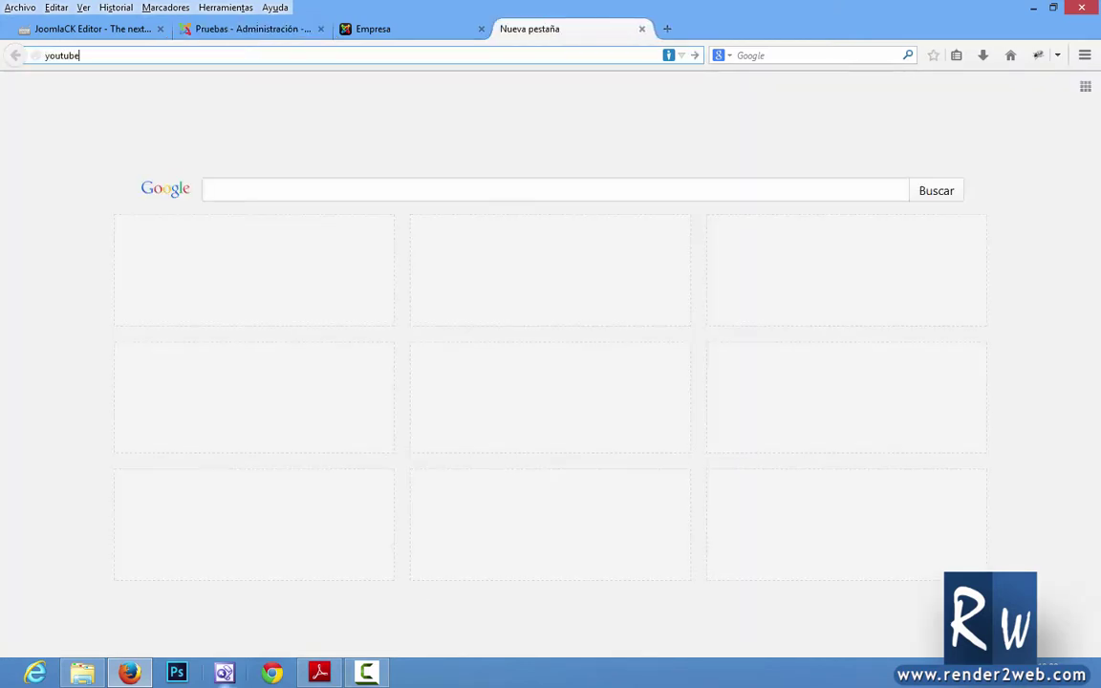
{"action": "type", "text": ".com"}
{"action": "key", "text": "Return"}
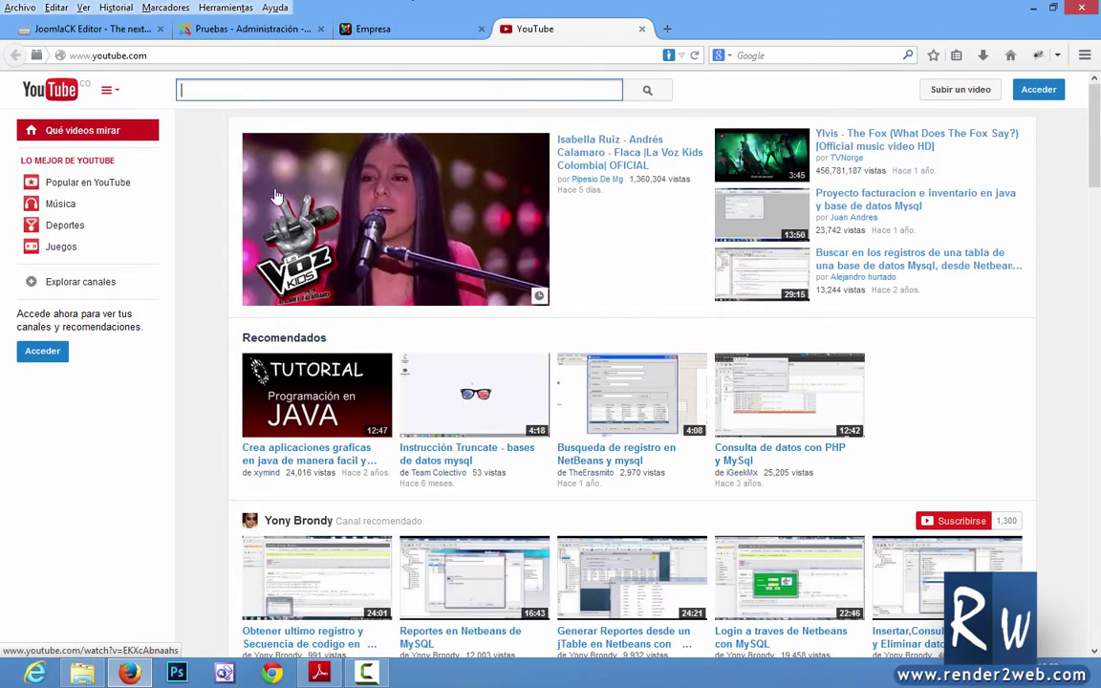
{"action": "left_click", "coordinate": [323, 386]}
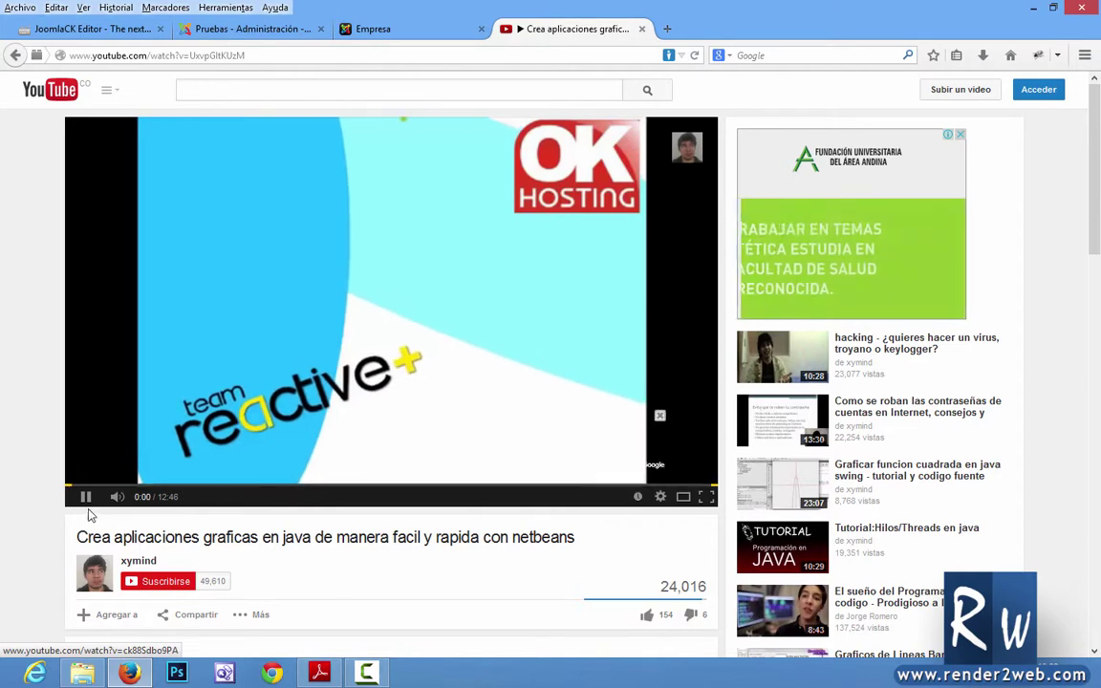
{"action": "left_click", "coordinate": [85, 496]}
Show the video's iframe embed code via Compartir > Insertar vínculo and go back to the Joomla tab
{"action": "scroll", "coordinate": [381, 382], "scroll_direction": "down", "scroll_amount": 5}
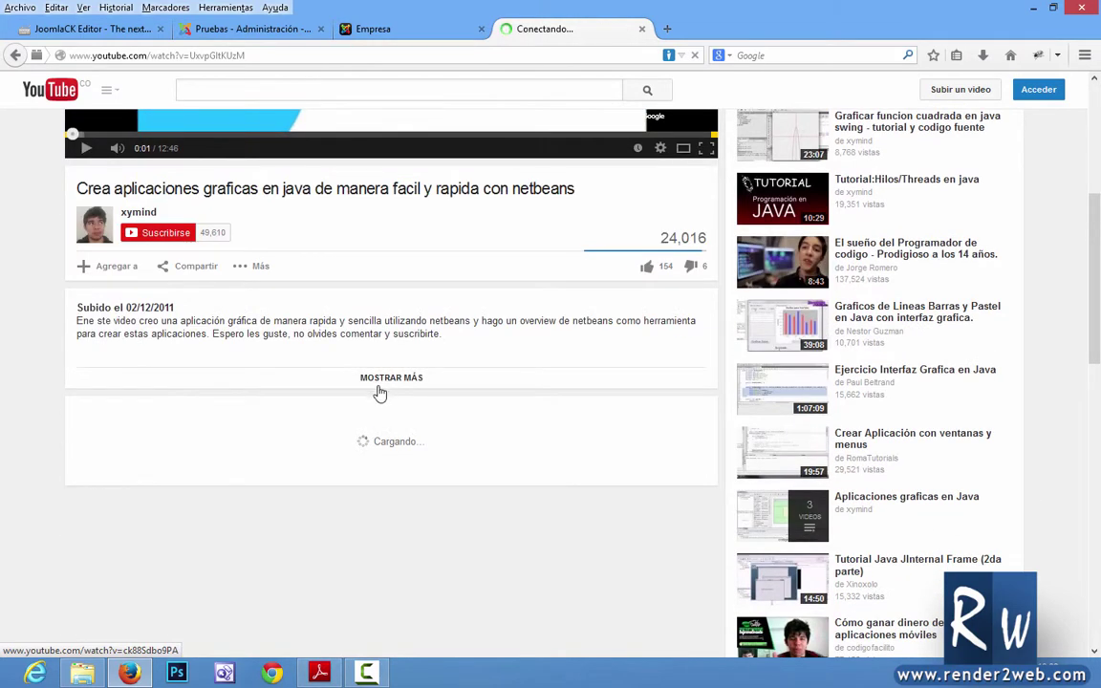
{"action": "left_click", "coordinate": [187, 272]}
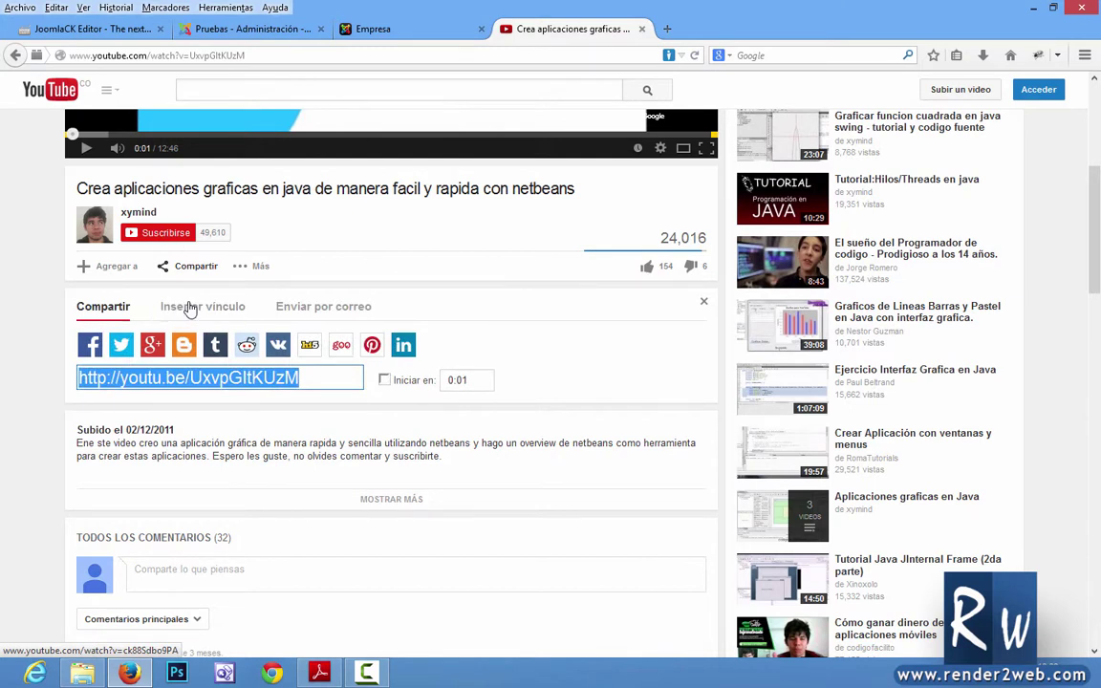
{"action": "left_click", "coordinate": [190, 308]}
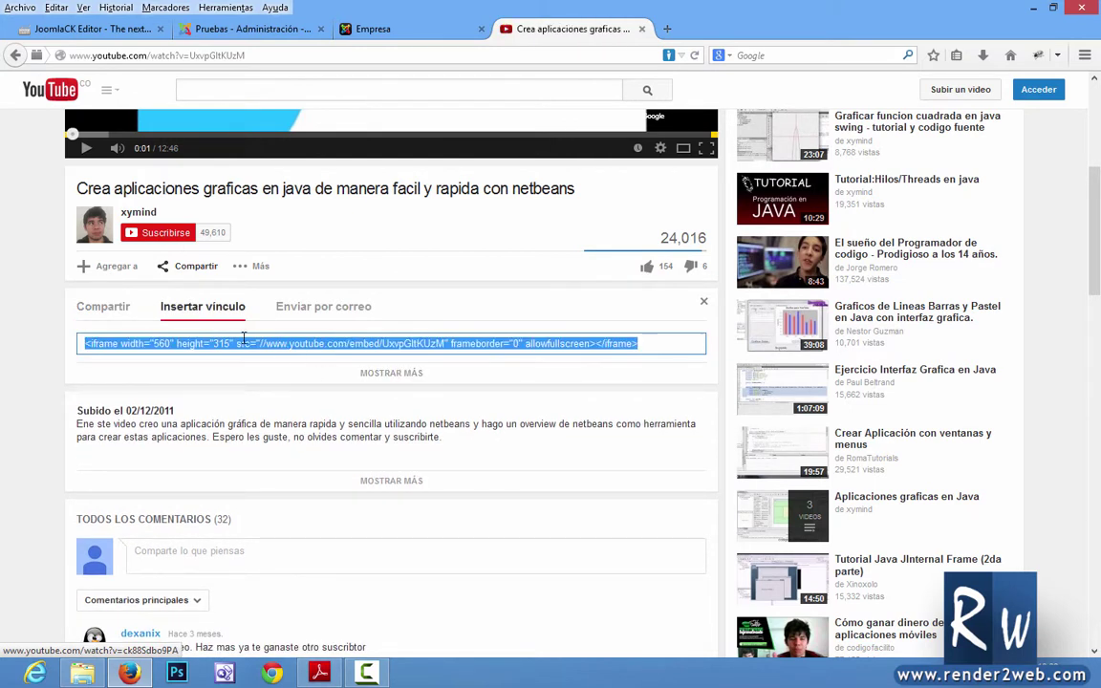
{"action": "left_click", "coordinate": [218, 30]}
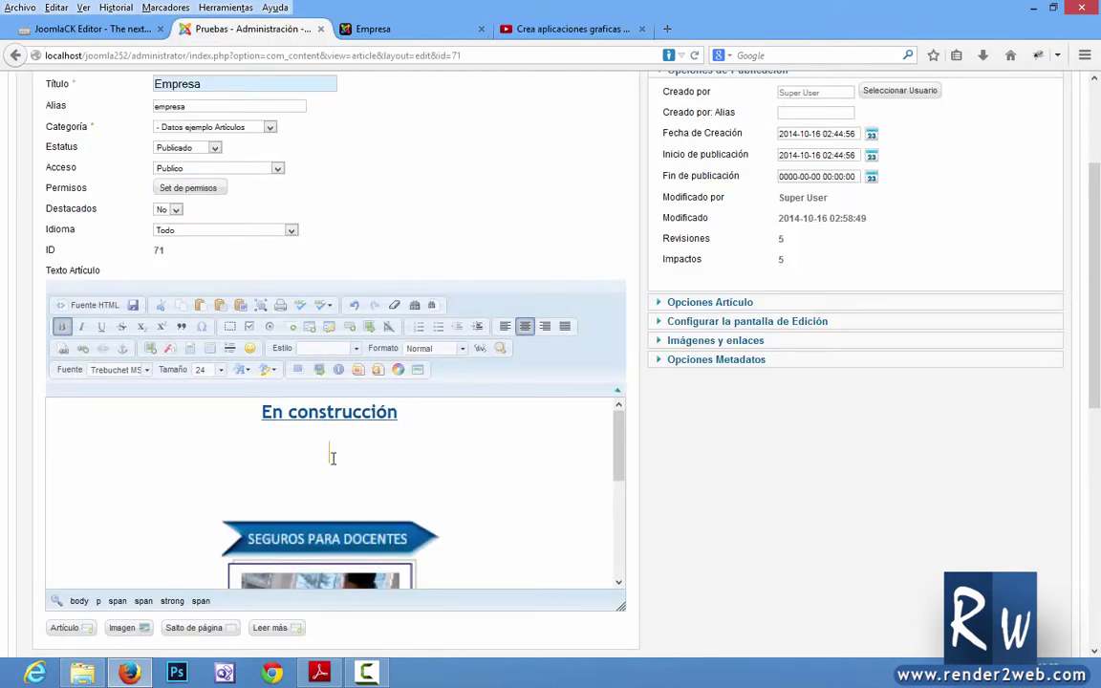
Embed the copied YouTube iframe code into the article with the Media Embed dialog
{"action": "left_click", "coordinate": [422, 373]}
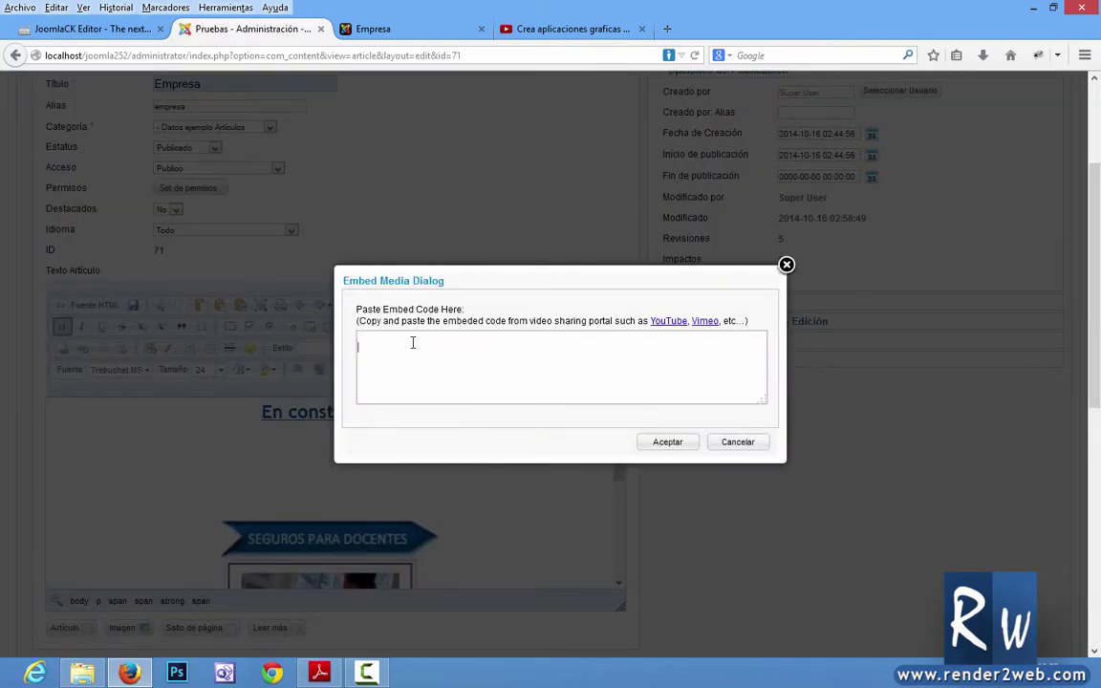
{"action": "type", "text": "<iframe width=\"560\" height=\"315\" src=\"//www.youtube.com/embed/UxvpGItKUzM\" frameborder=\"0\" allowfullscreen></iframe>"}
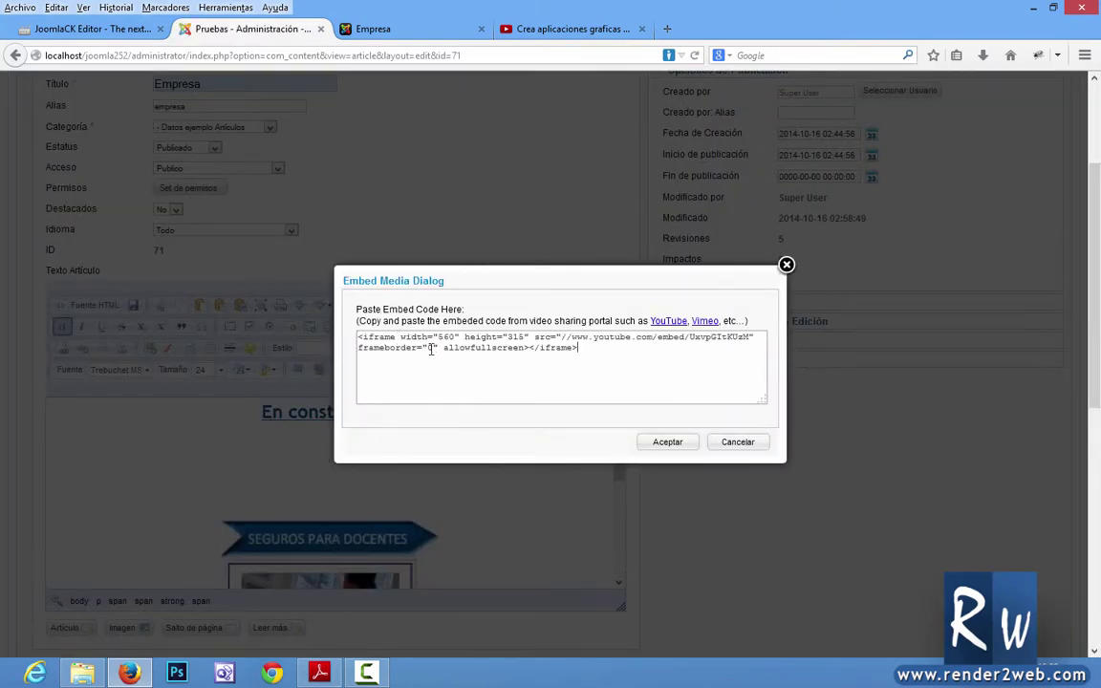
{"action": "left_click", "coordinate": [656, 443]}
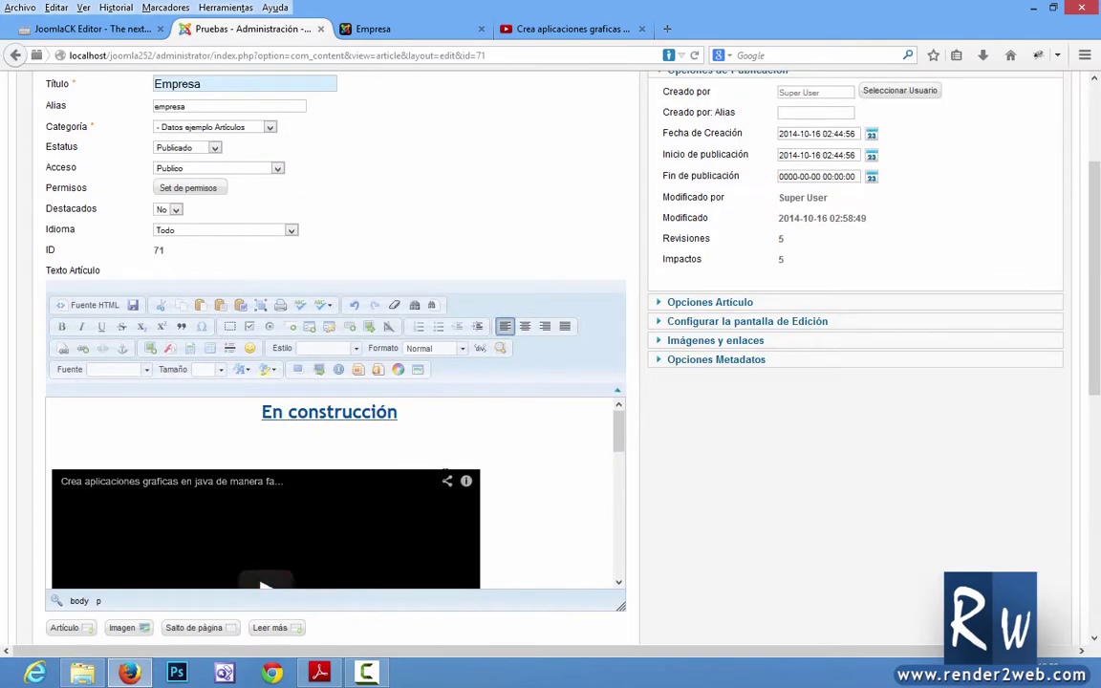
Centre the embedded video, remove the blank line above it, and apply the changes
{"action": "left_click", "coordinate": [288, 457]}
{"action": "left_click", "coordinate": [525, 327]}
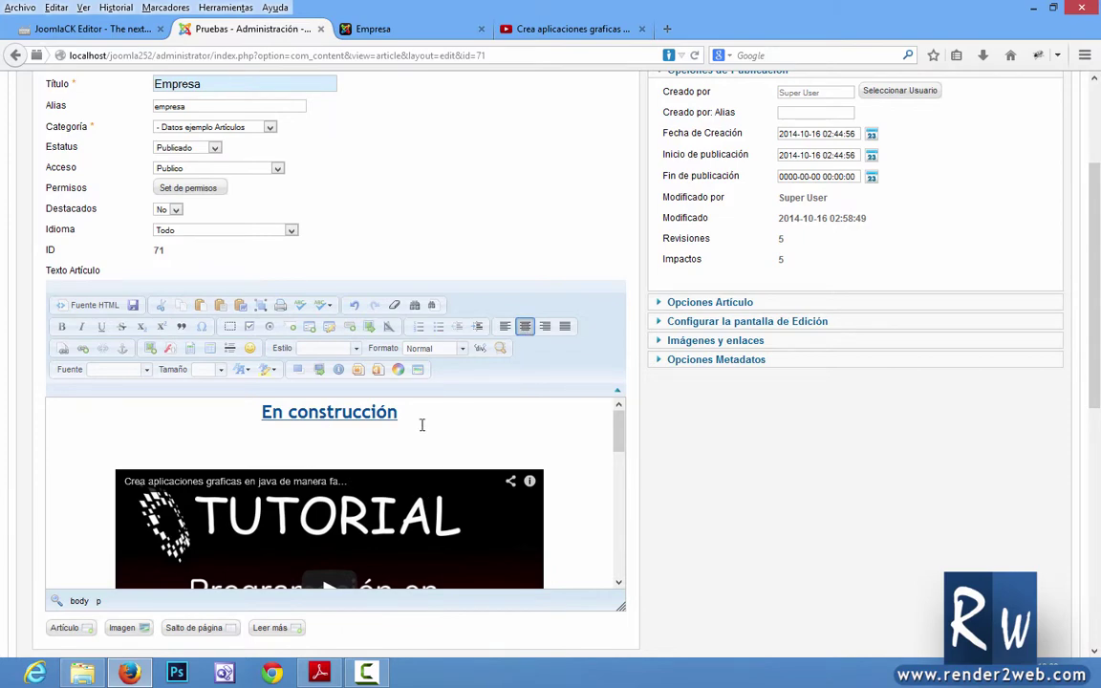
{"action": "key", "text": "BackSpace"}
{"action": "scroll", "coordinate": [755, 416], "scroll_direction": "up", "scroll_amount": 3}
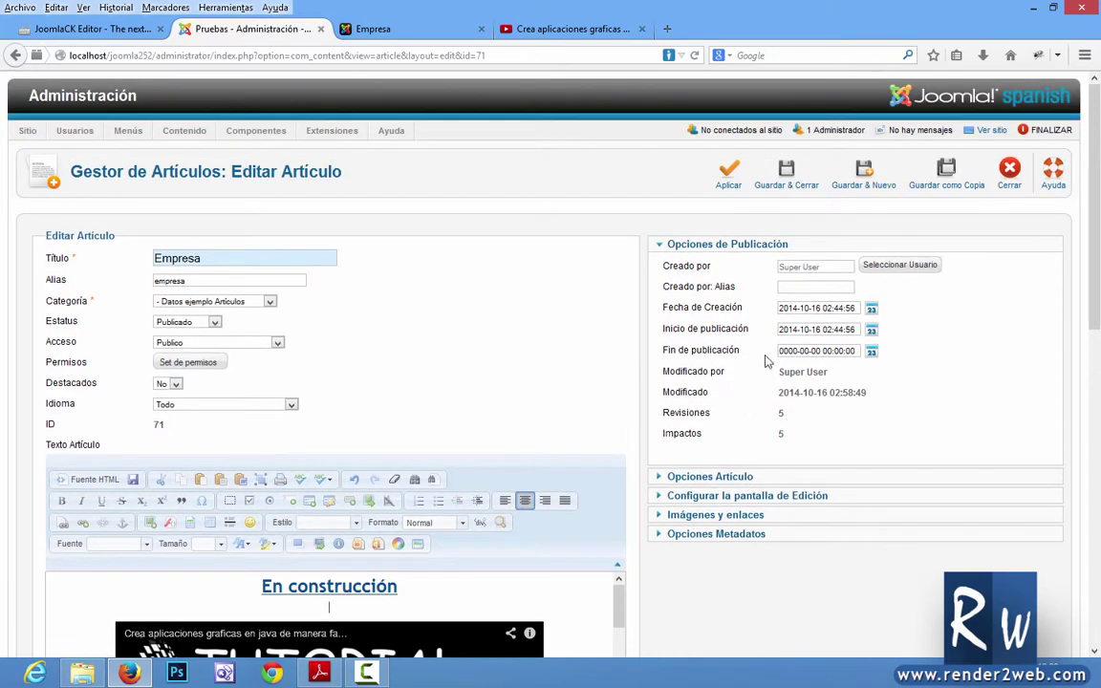
{"action": "left_click", "coordinate": [728, 172]}
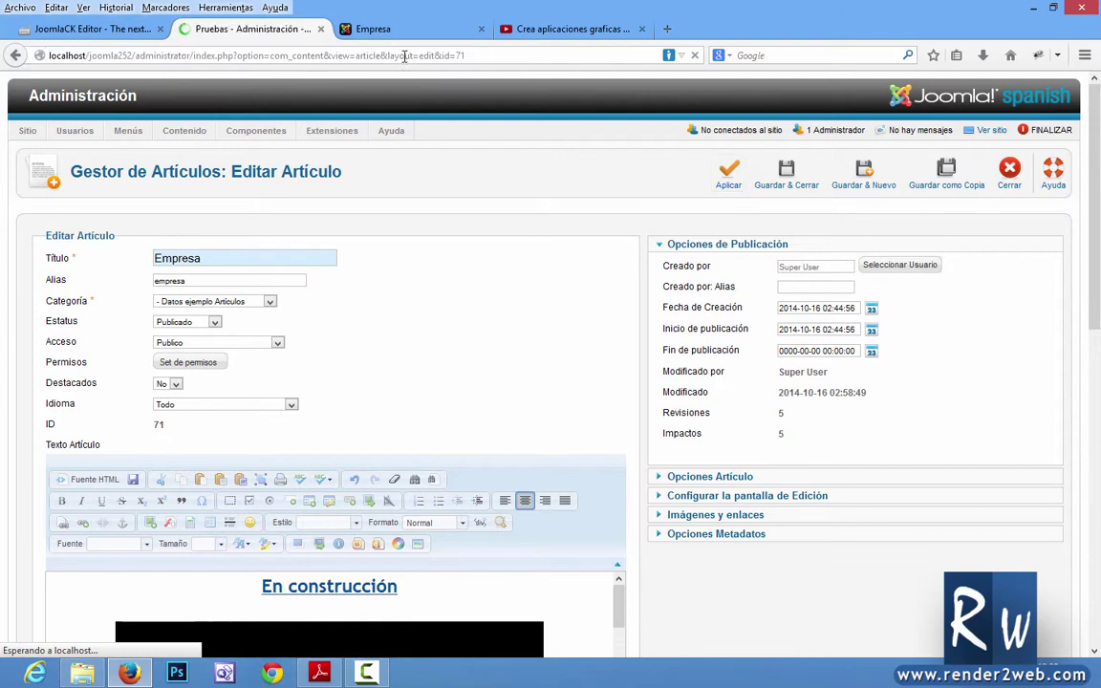
Reload the front-end Empresa page to check the video, then close the article editor
{"action": "left_click", "coordinate": [405, 32]}
{"action": "left_click", "coordinate": [695, 57]}
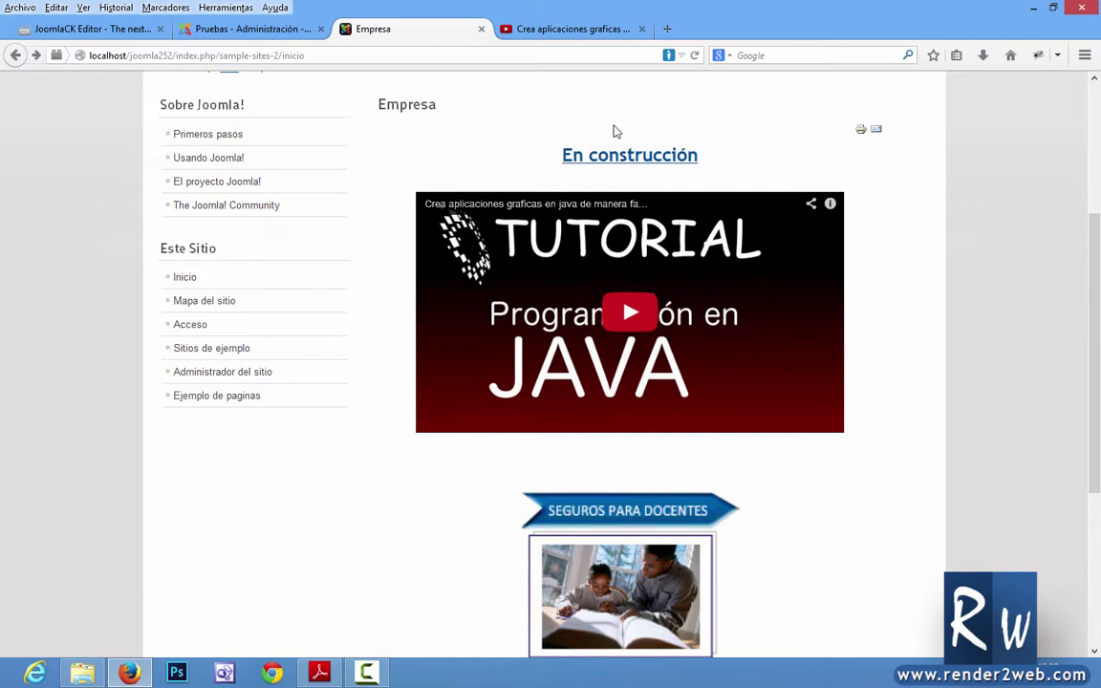
{"action": "left_click", "coordinate": [259, 29]}
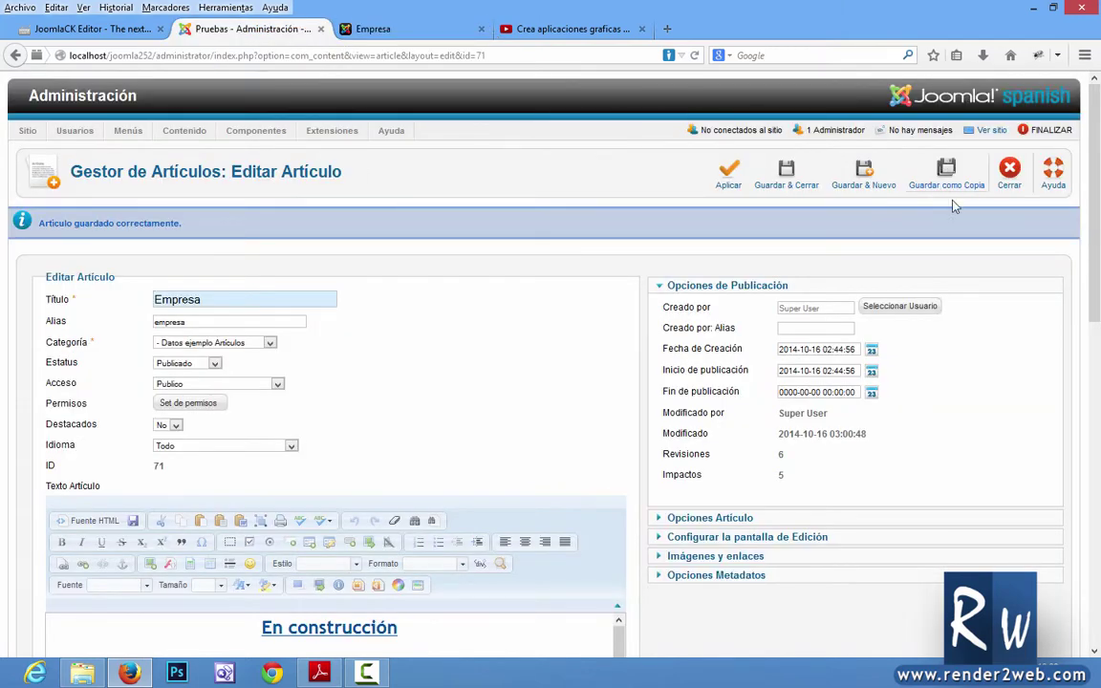
{"action": "left_click", "coordinate": [1009, 179]}
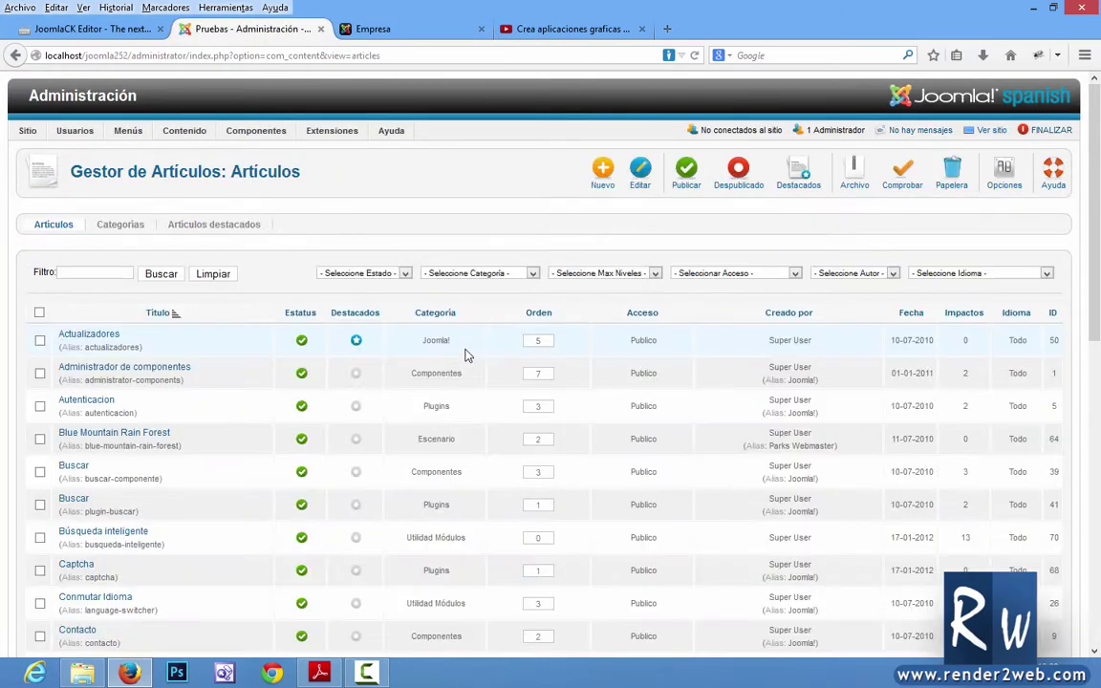
Reopen the Empresa article, review its content, and save and close it with Guardar & Cerrar
{"action": "scroll", "coordinate": [109, 506], "scroll_direction": "down", "scroll_amount": 5}
{"action": "scroll", "coordinate": [109, 507], "scroll_direction": "down", "scroll_amount": 3}
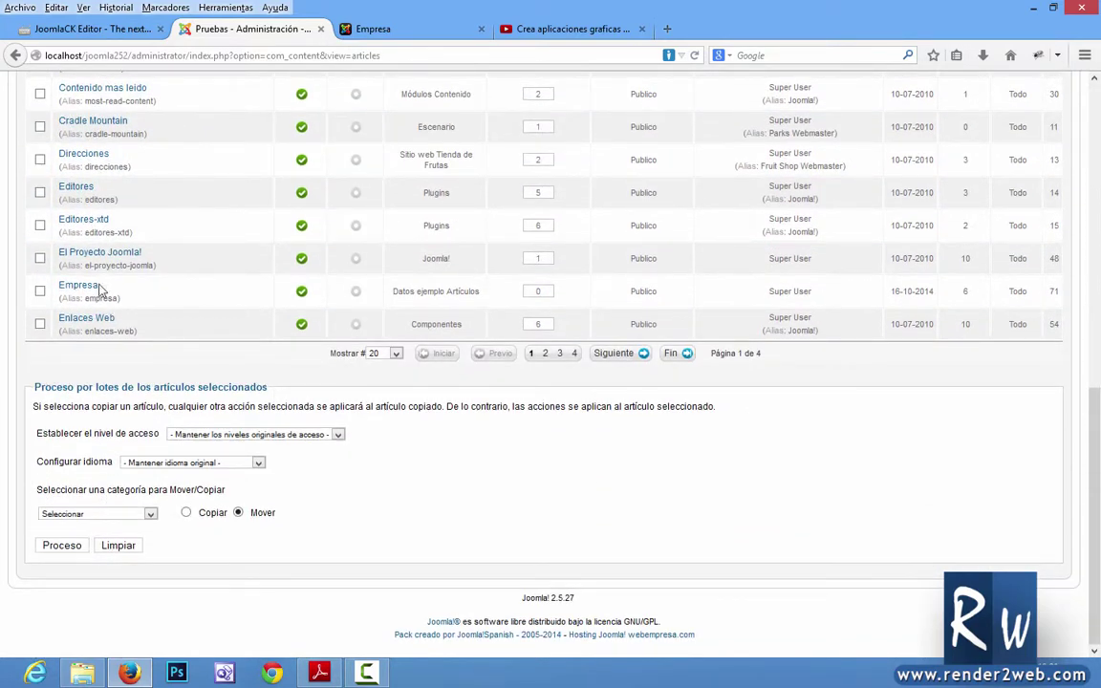
{"action": "left_click", "coordinate": [79, 286]}
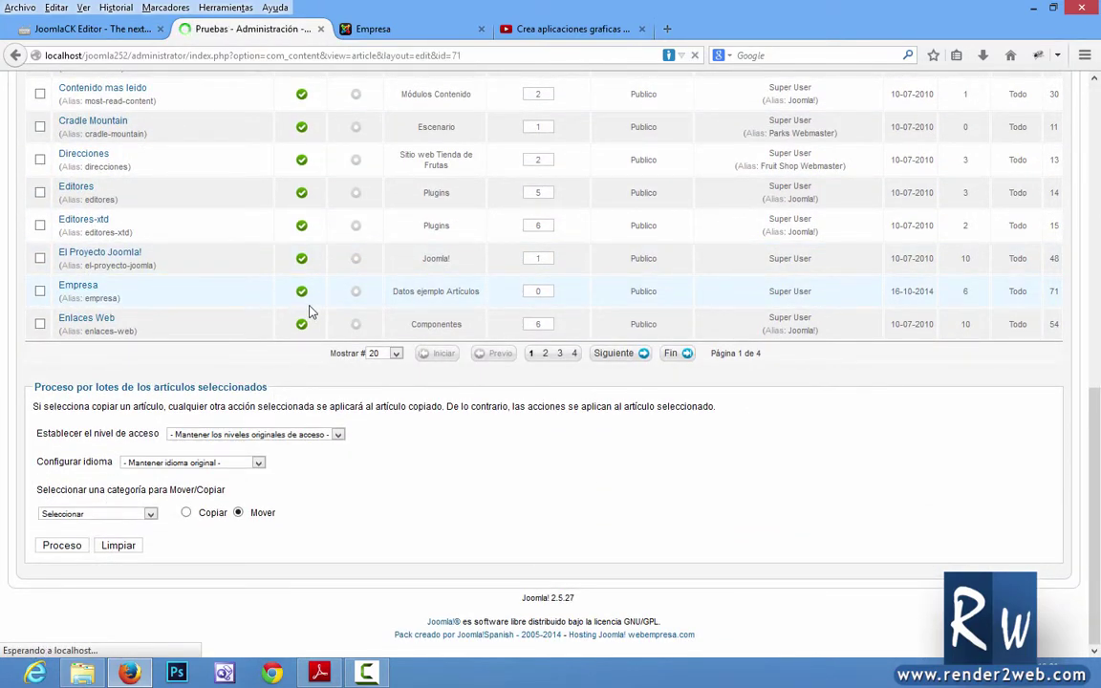
{"action": "scroll", "coordinate": [481, 417], "scroll_direction": "down", "scroll_amount": 2}
{"action": "scroll", "coordinate": [480, 417], "scroll_direction": "down", "scroll_amount": 2}
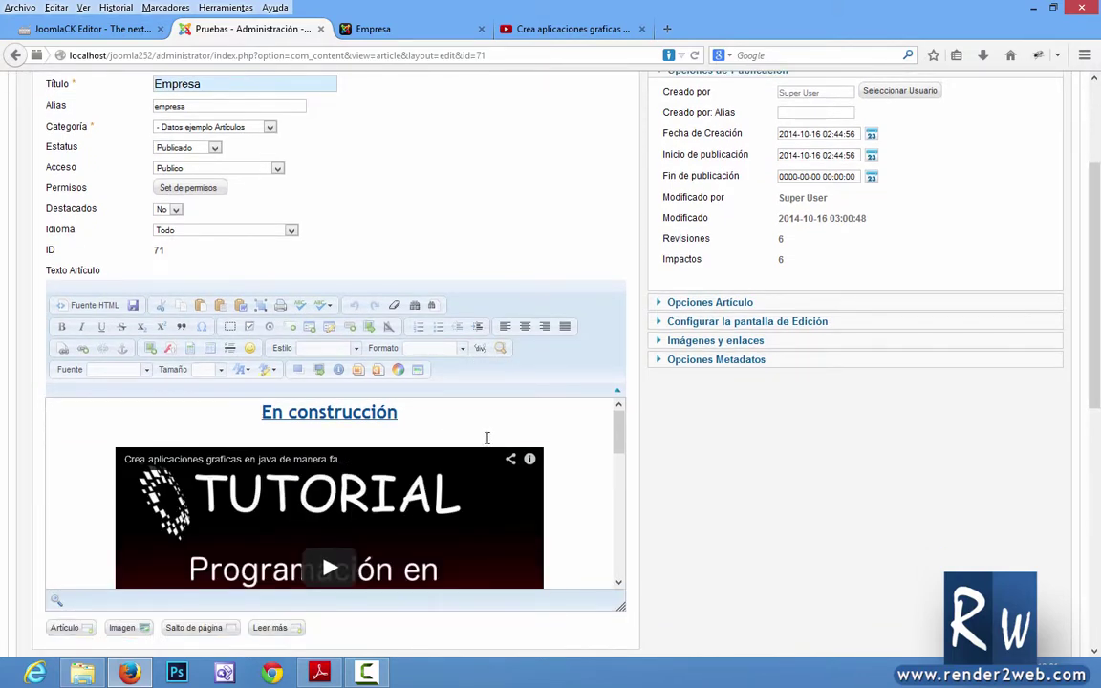
{"action": "scroll", "coordinate": [656, 460], "scroll_direction": "up", "scroll_amount": 3}
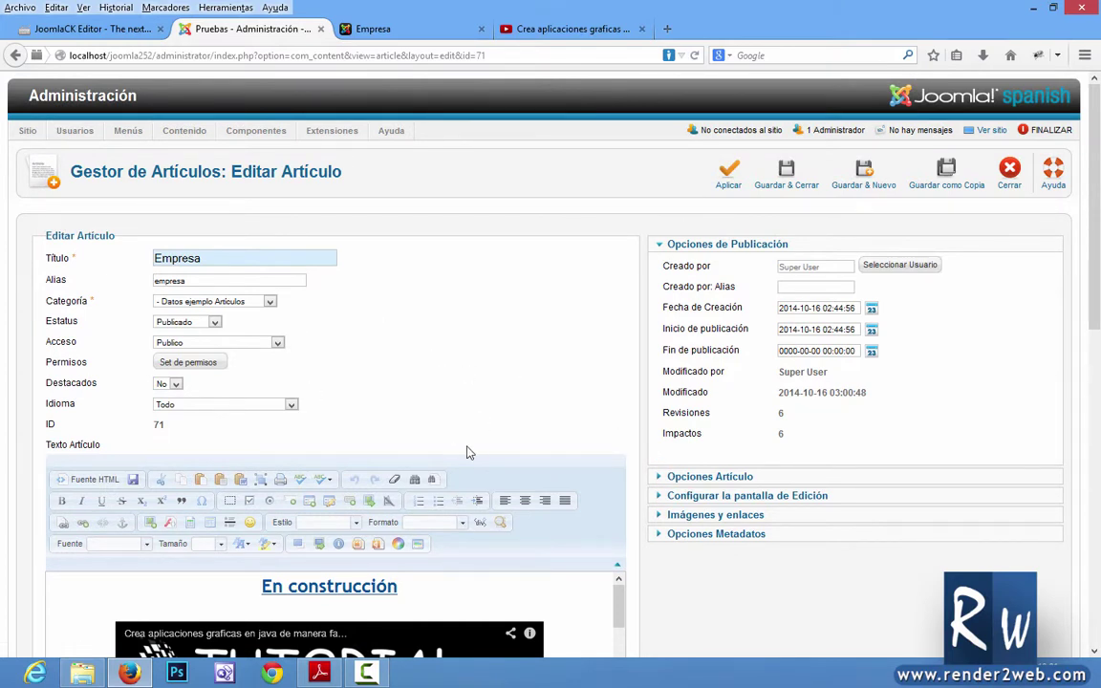
{"action": "scroll", "coordinate": [467, 451], "scroll_direction": "down", "scroll_amount": 3}
{"action": "scroll", "coordinate": [779, 464], "scroll_direction": "up", "scroll_amount": 3}
{"action": "left_click", "coordinate": [798, 180]}
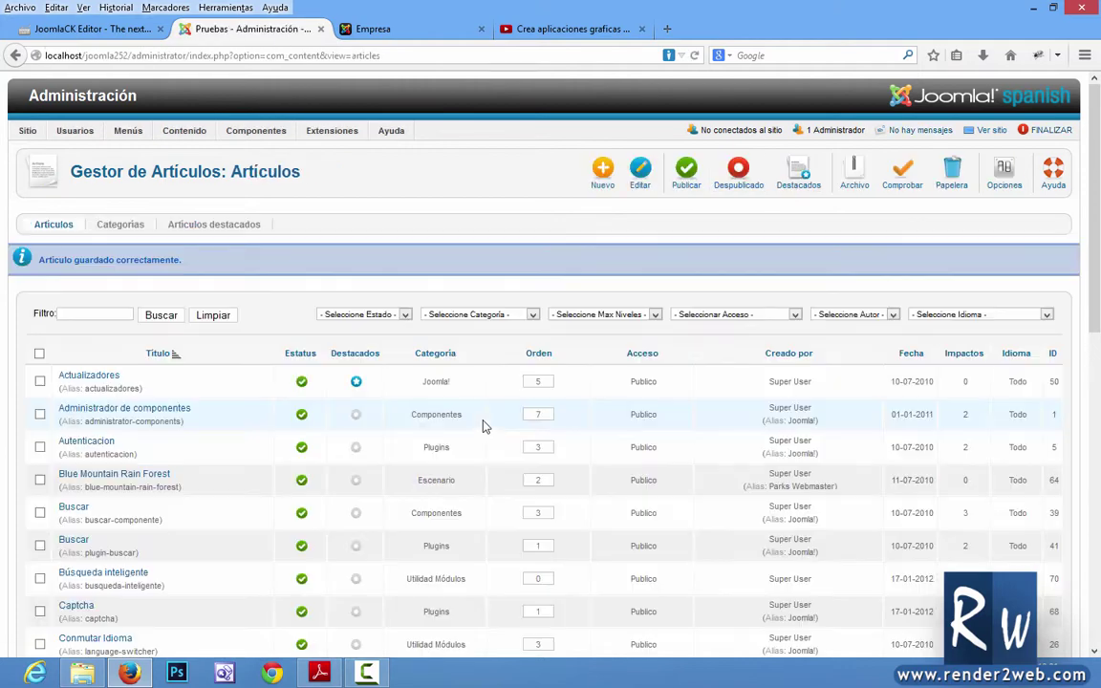
{"action": "left_click", "coordinate": [366, 673]}
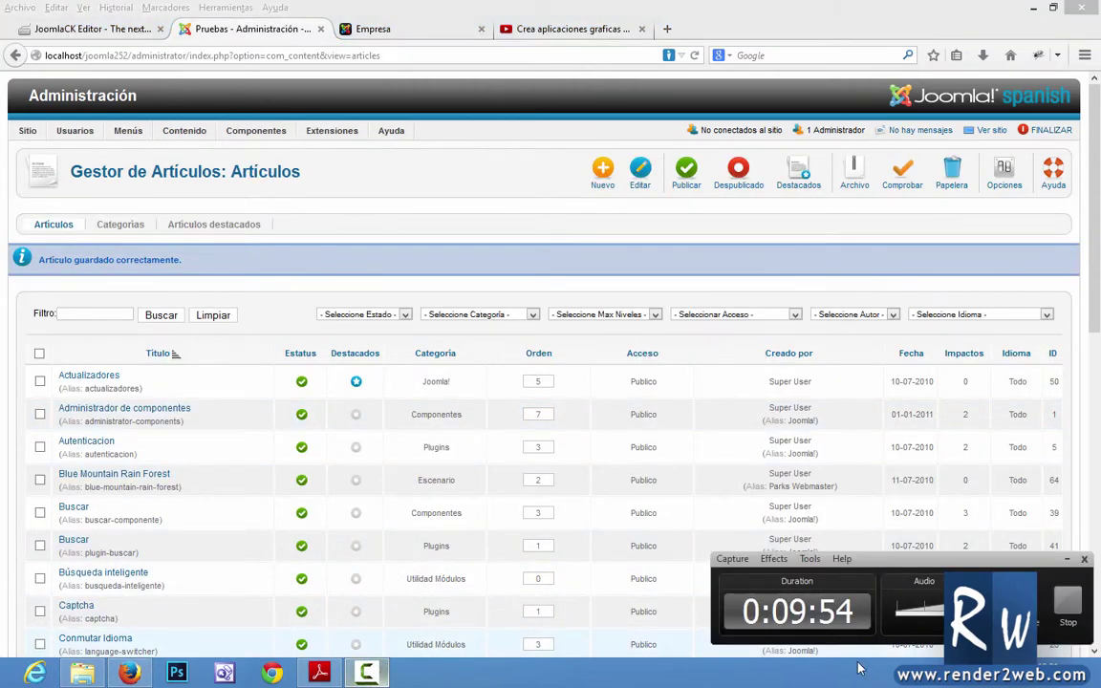